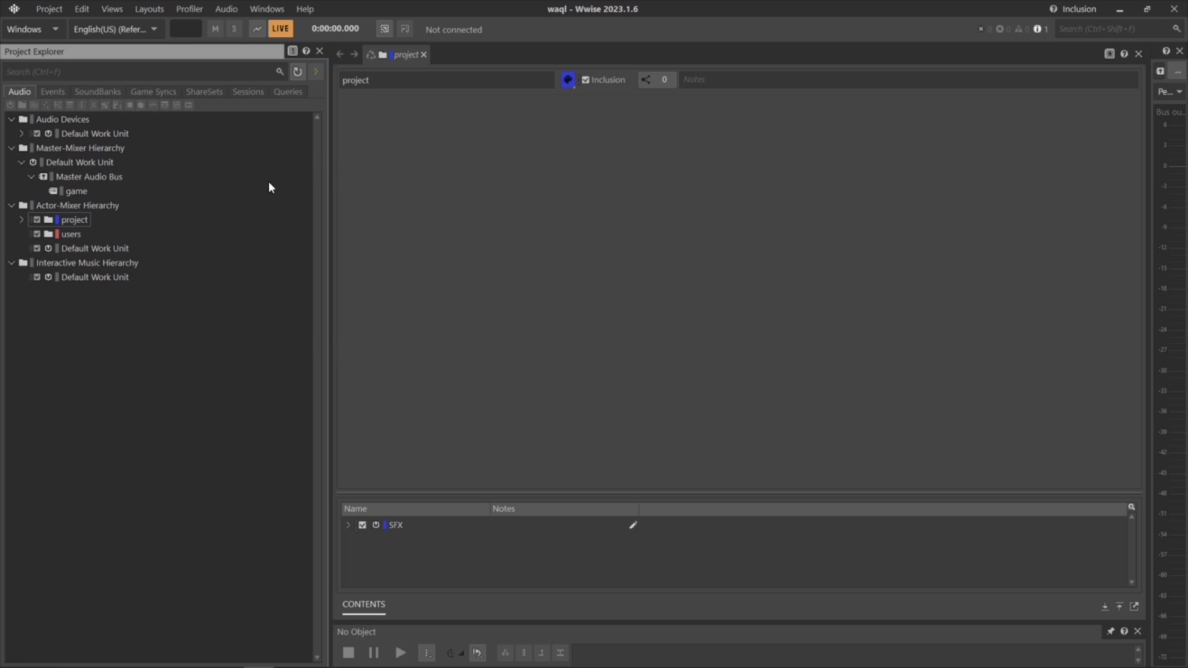
- Create a new query with the default name in the Queries' Default Work Unit and open it for editing
click(286, 93)
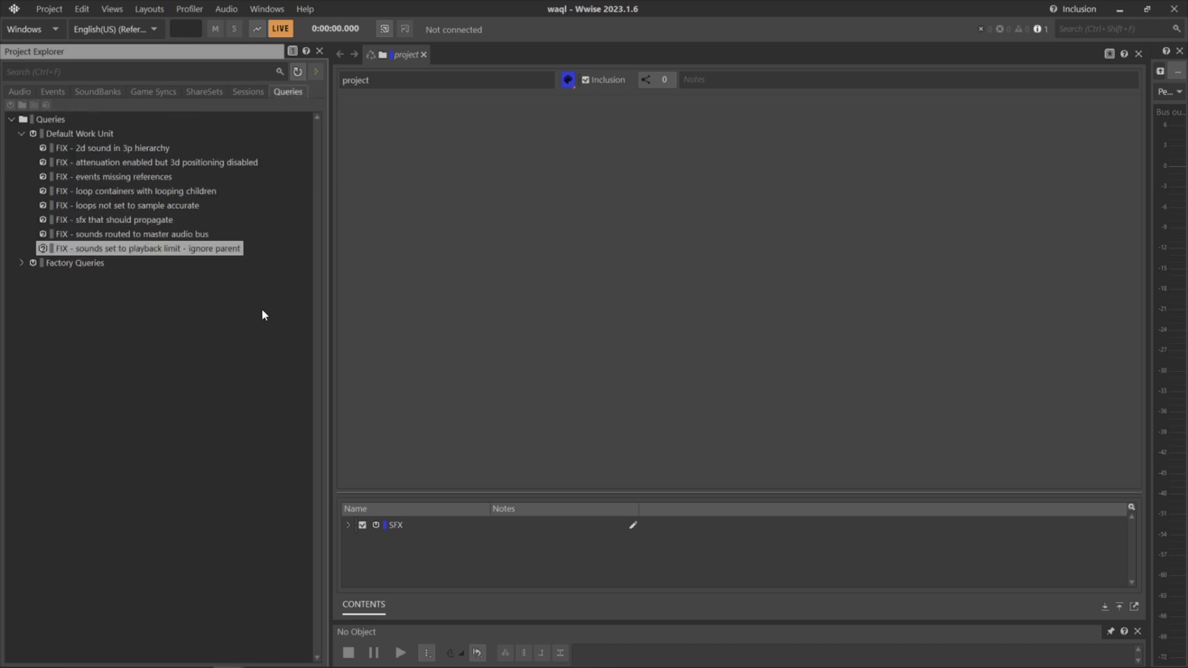
click(110, 133)
click(48, 107)
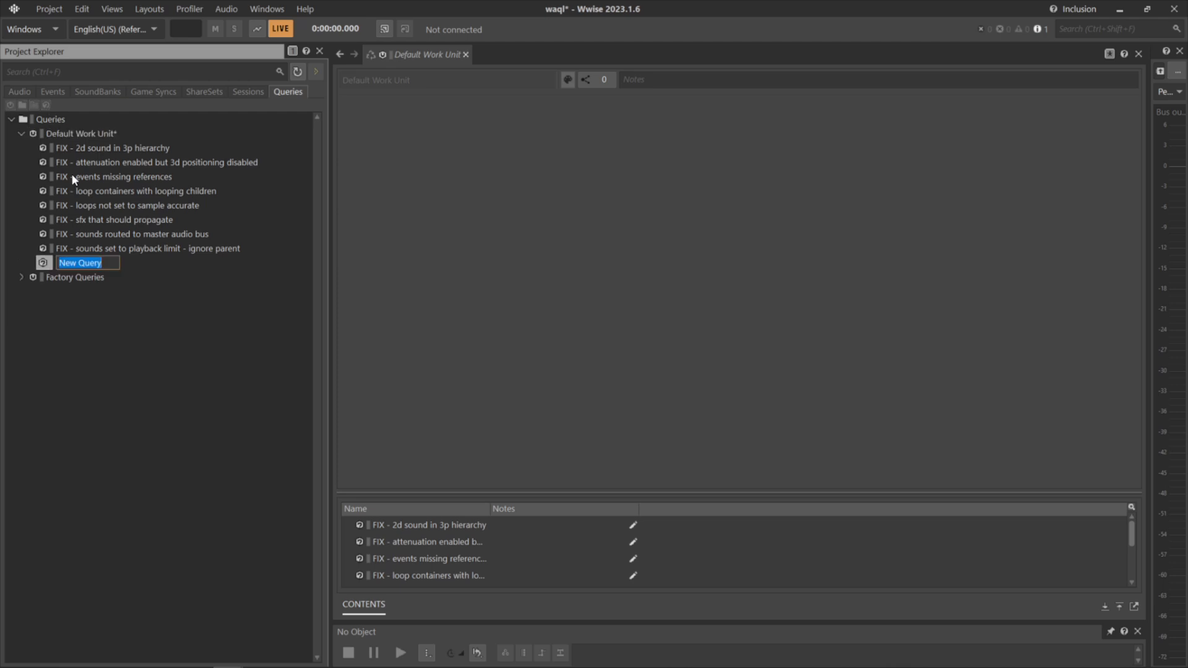
key(Return)
click(85, 264)
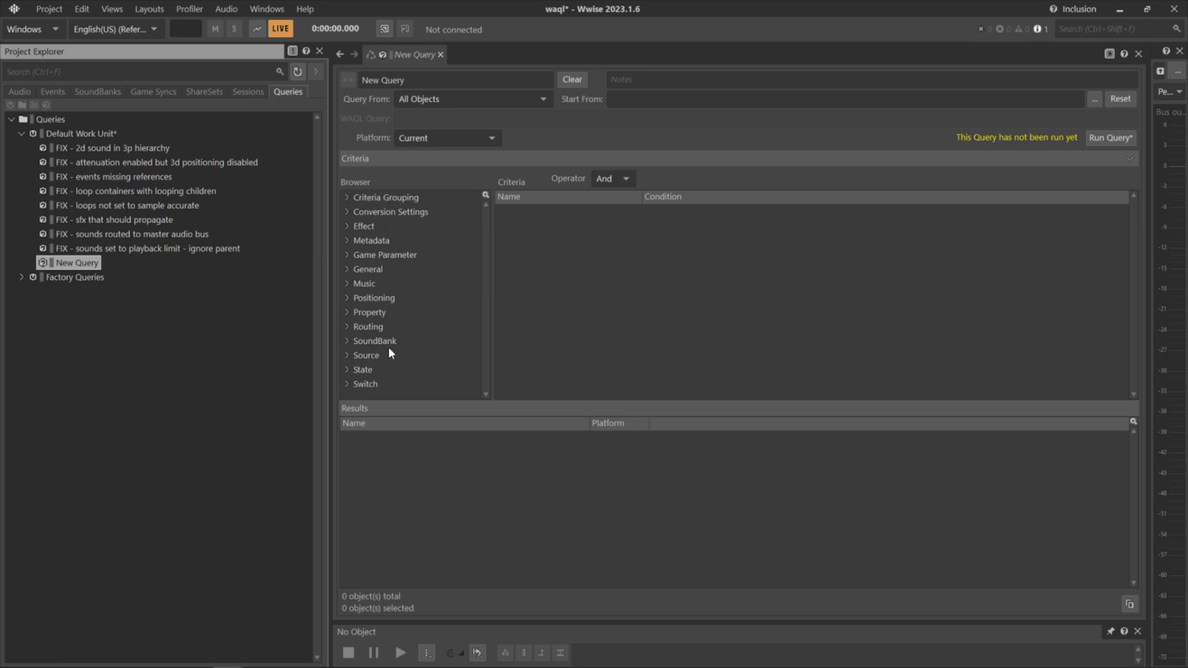
- Try adding a Property Value criterion to the new query, and delete the criteria again
click(349, 311)
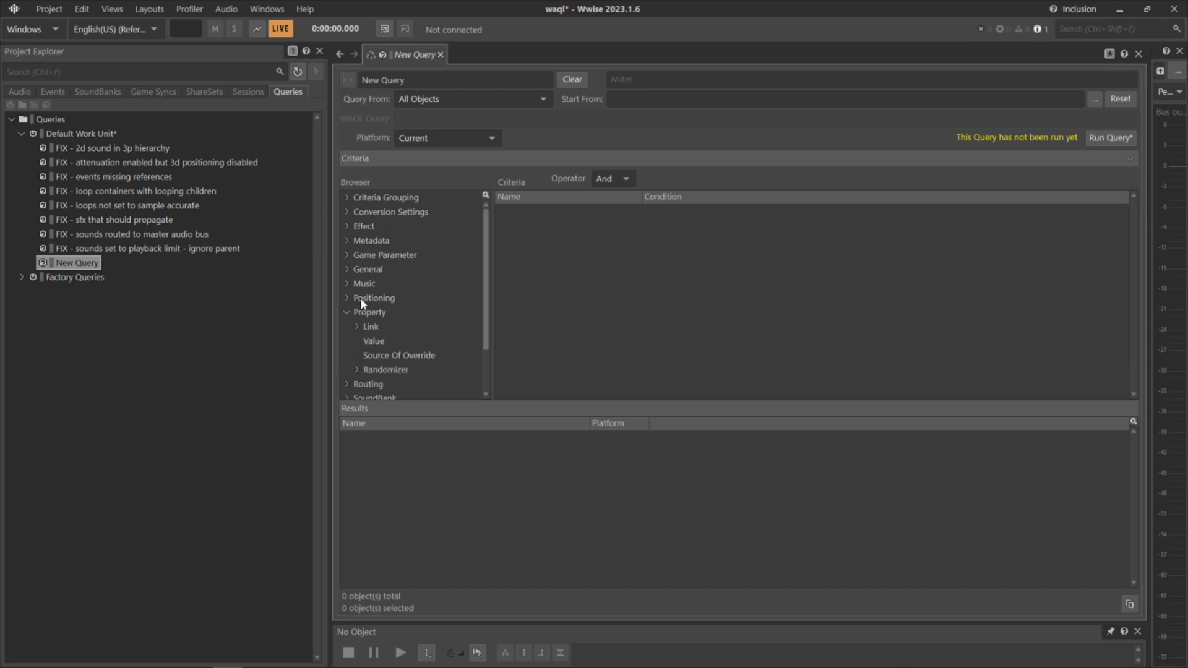
click(376, 340)
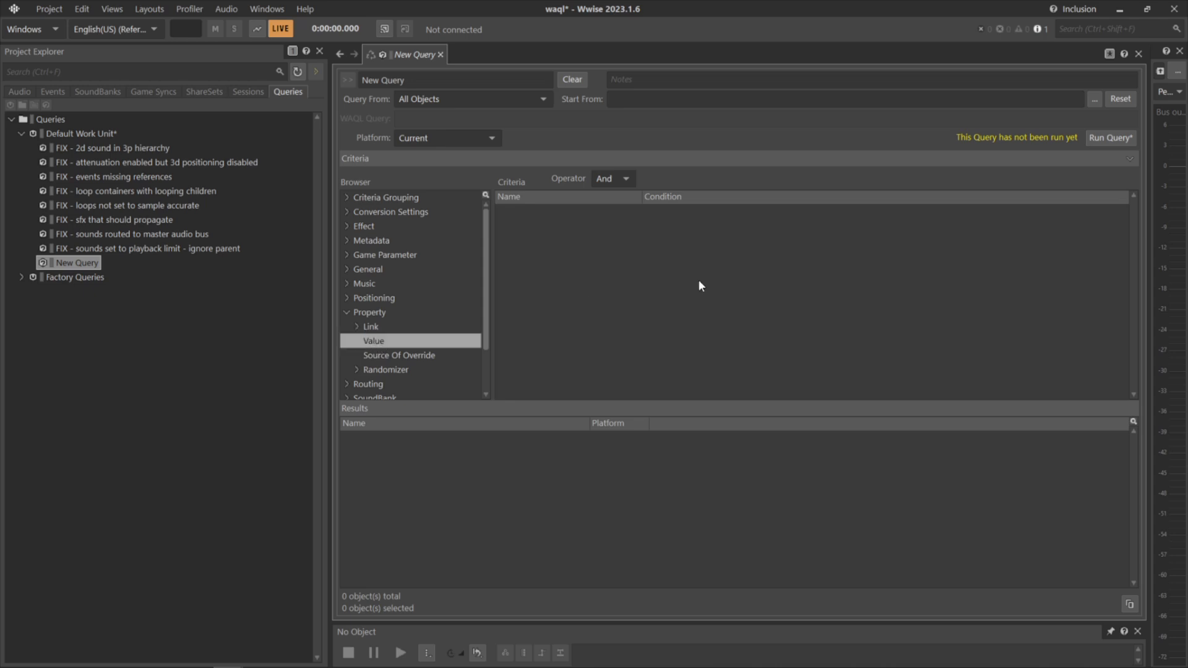
double_click(379, 342)
click(777, 268)
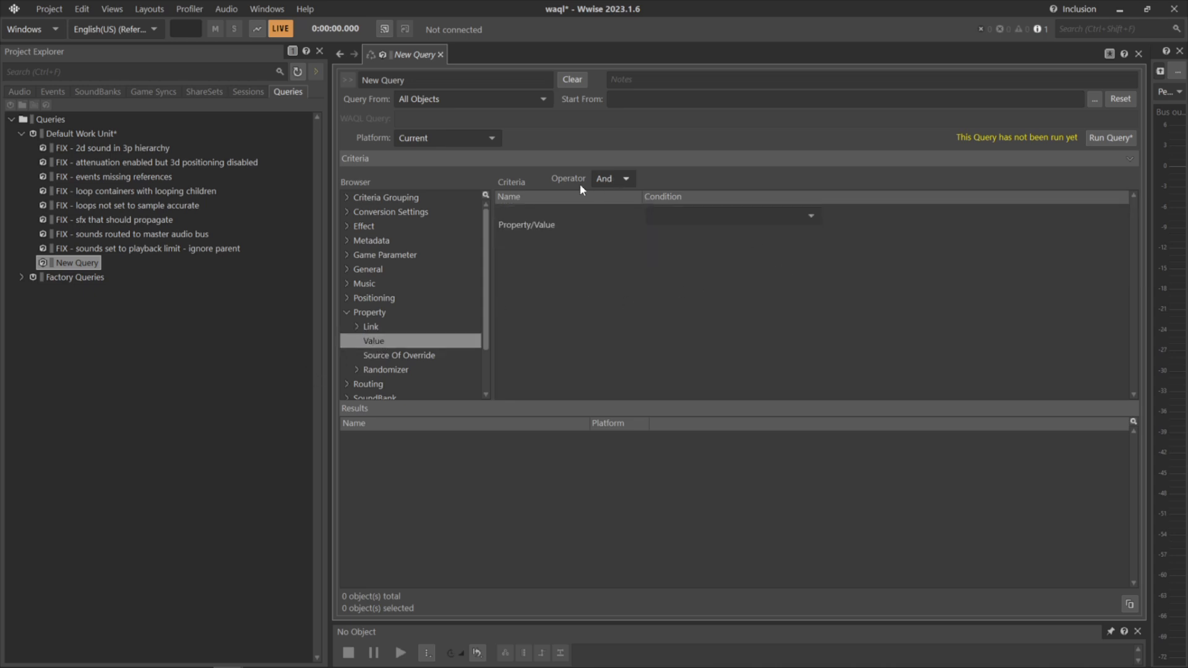
click(588, 226)
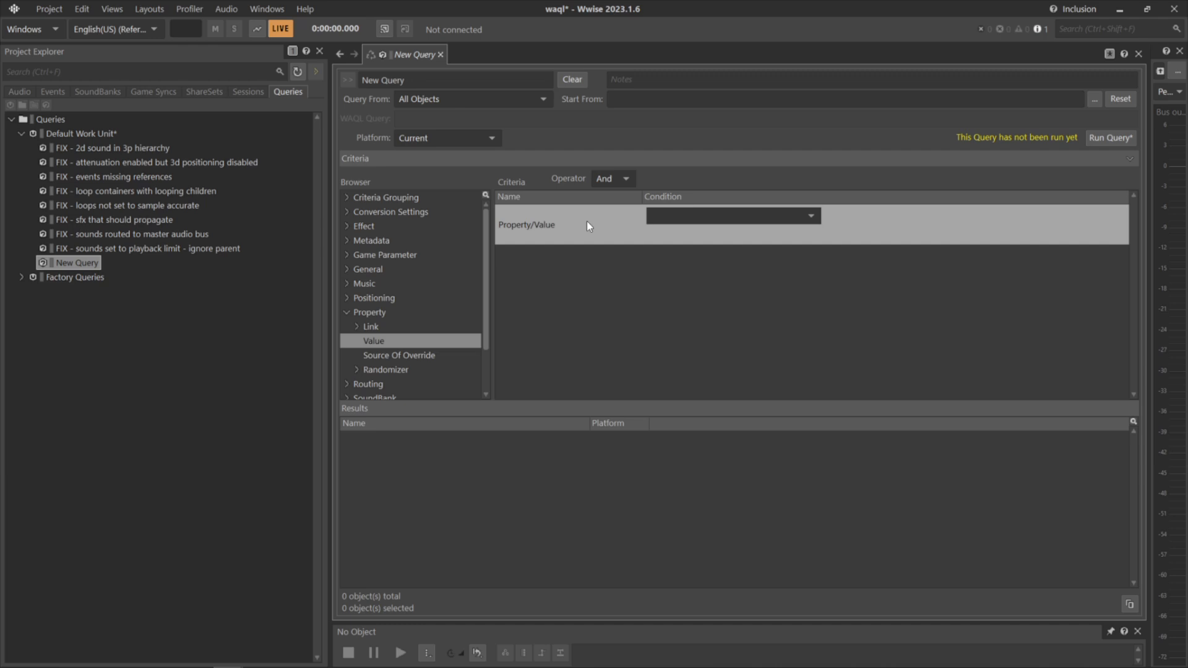
key(Delete)
click(347, 312)
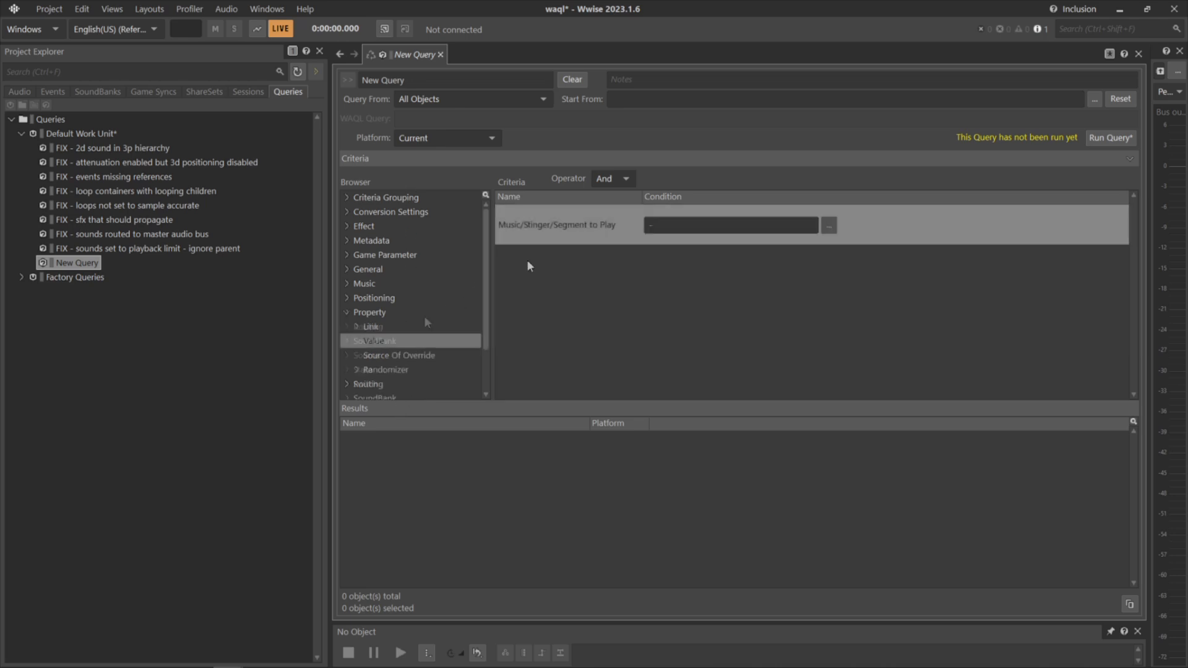
key(Delete)
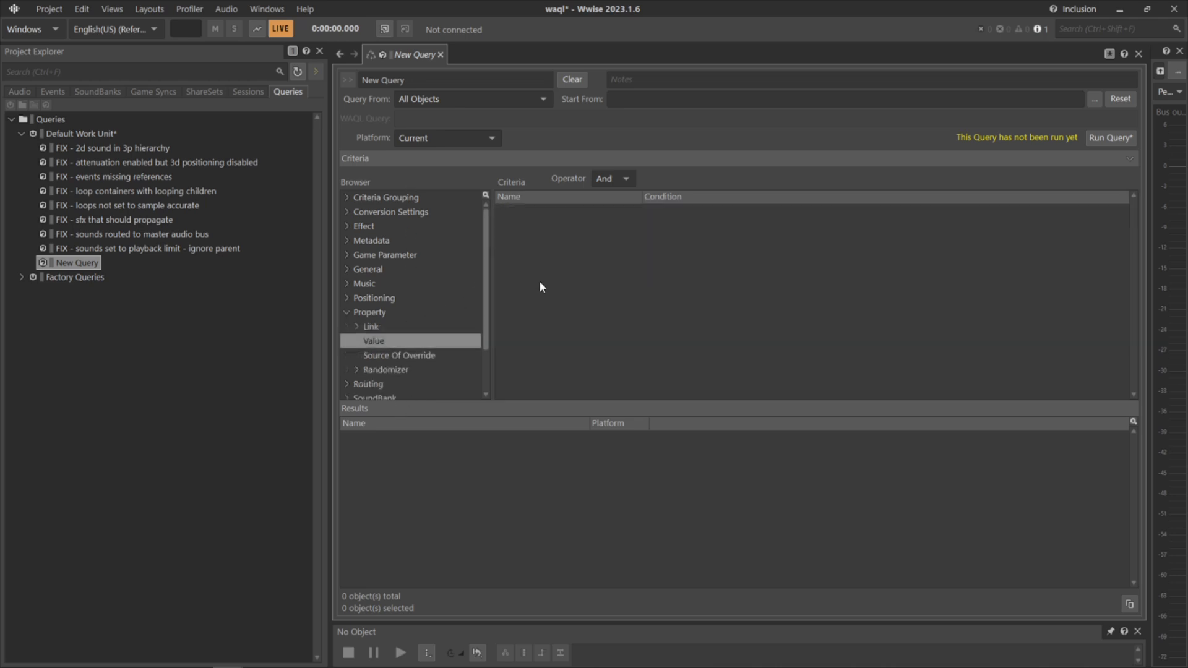
- Set the new query's source to WAQL Query and place the cursor in its query field
click(428, 99)
click(430, 126)
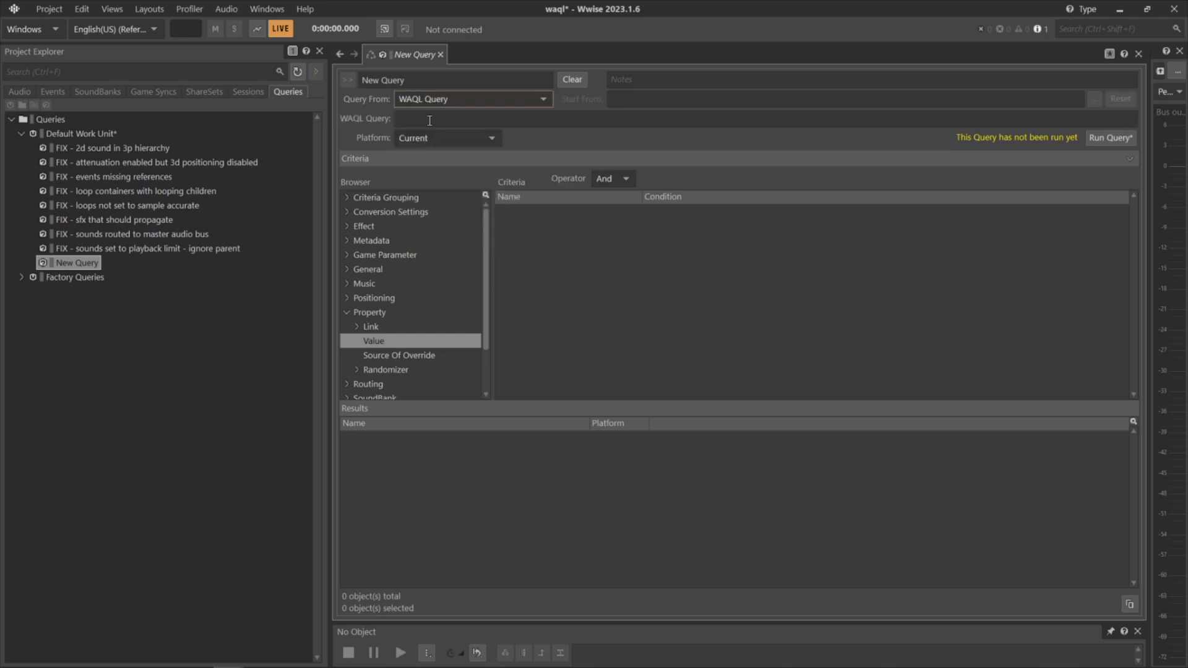
click(872, 119)
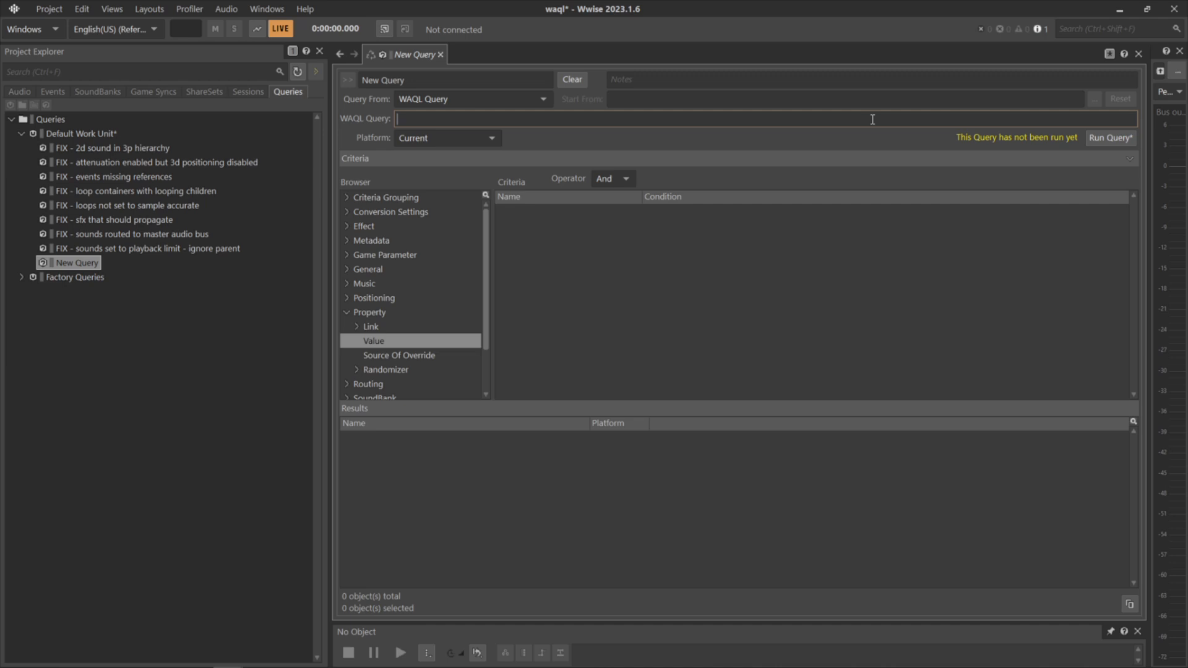
- Run the query "FIX - attenuation enabled but 3d positioning disabled" and open the positioning settings of the object it finds
click(155, 162)
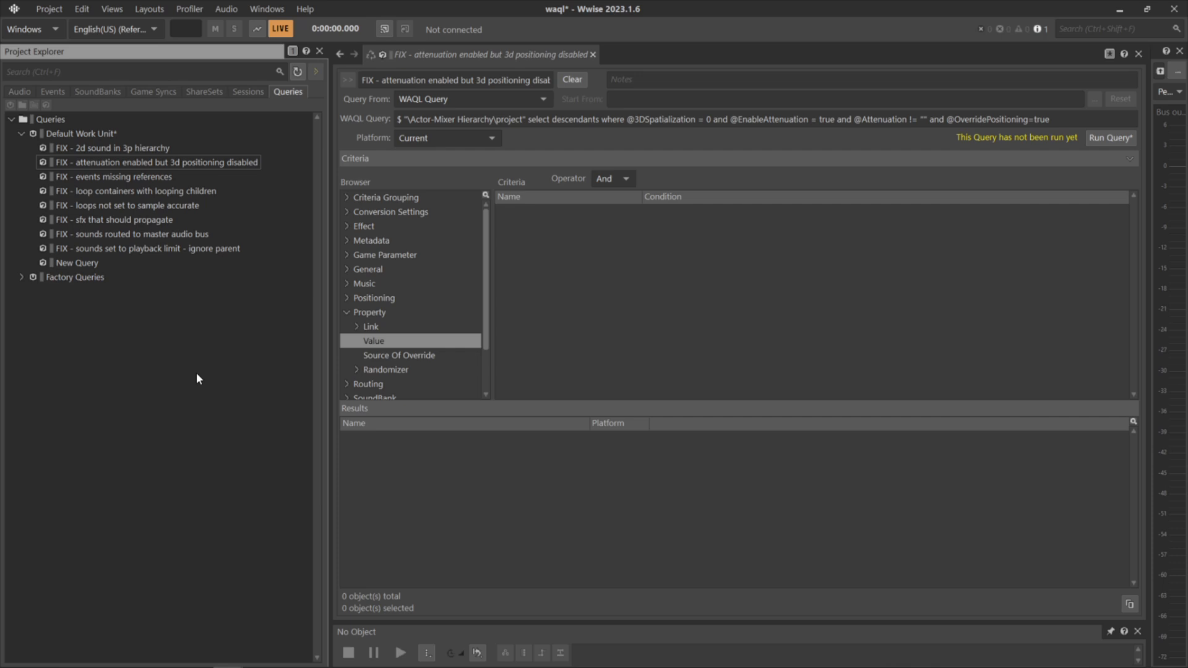
click(204, 165)
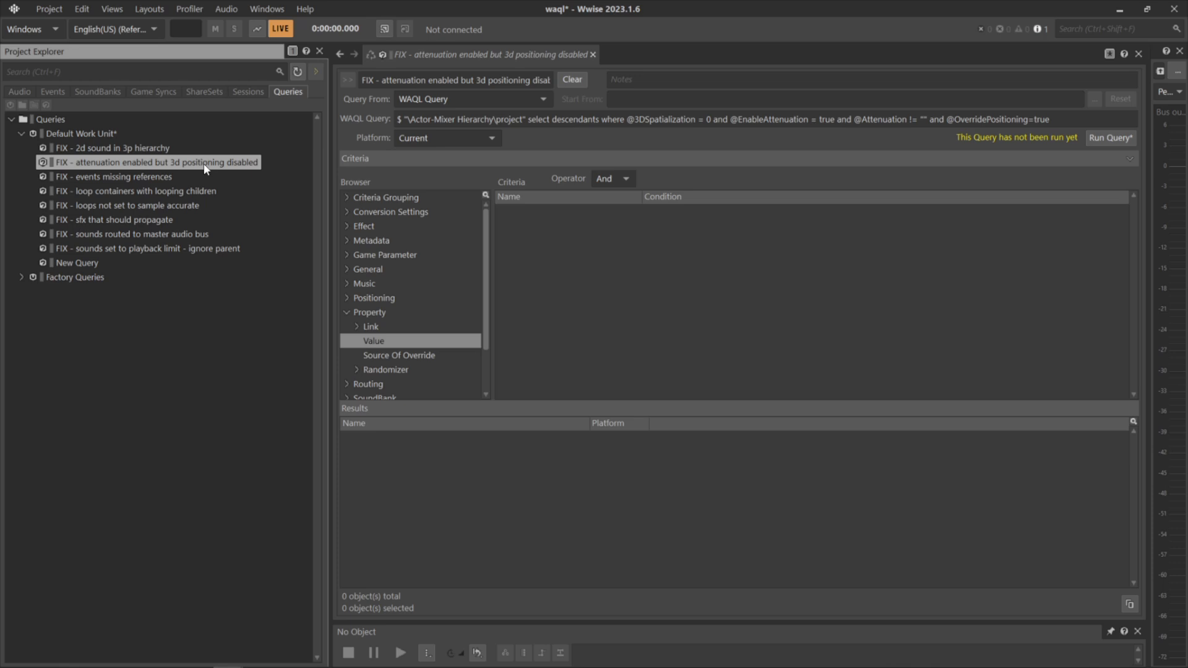
click(1117, 143)
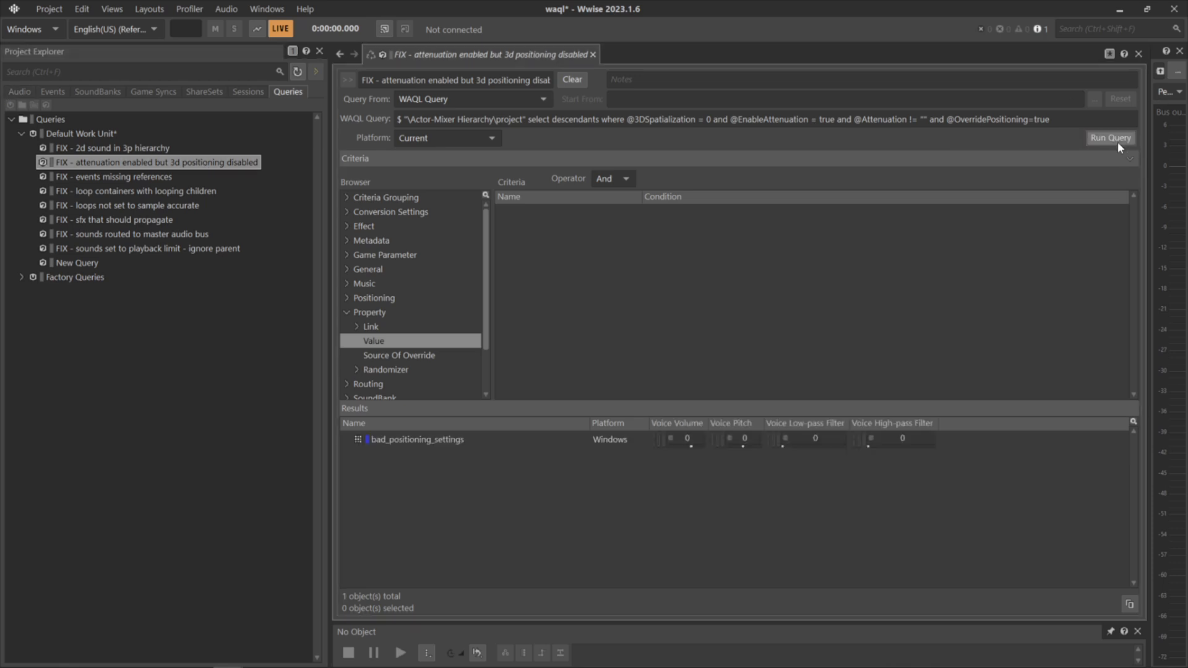
double_click(445, 439)
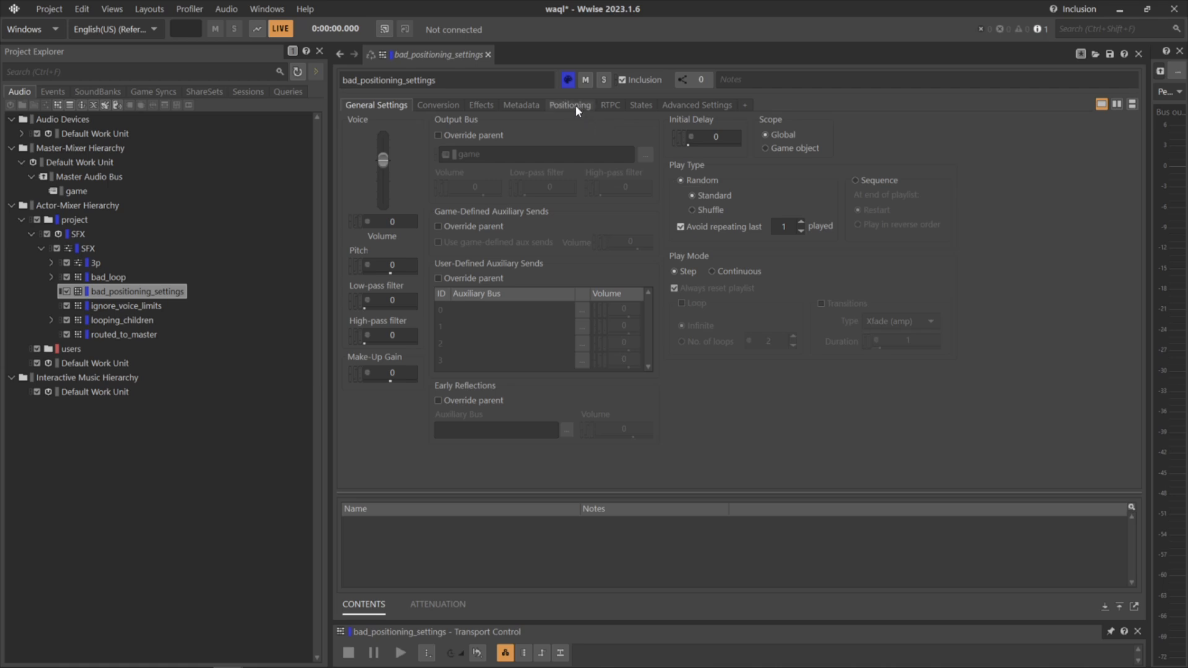
click(575, 106)
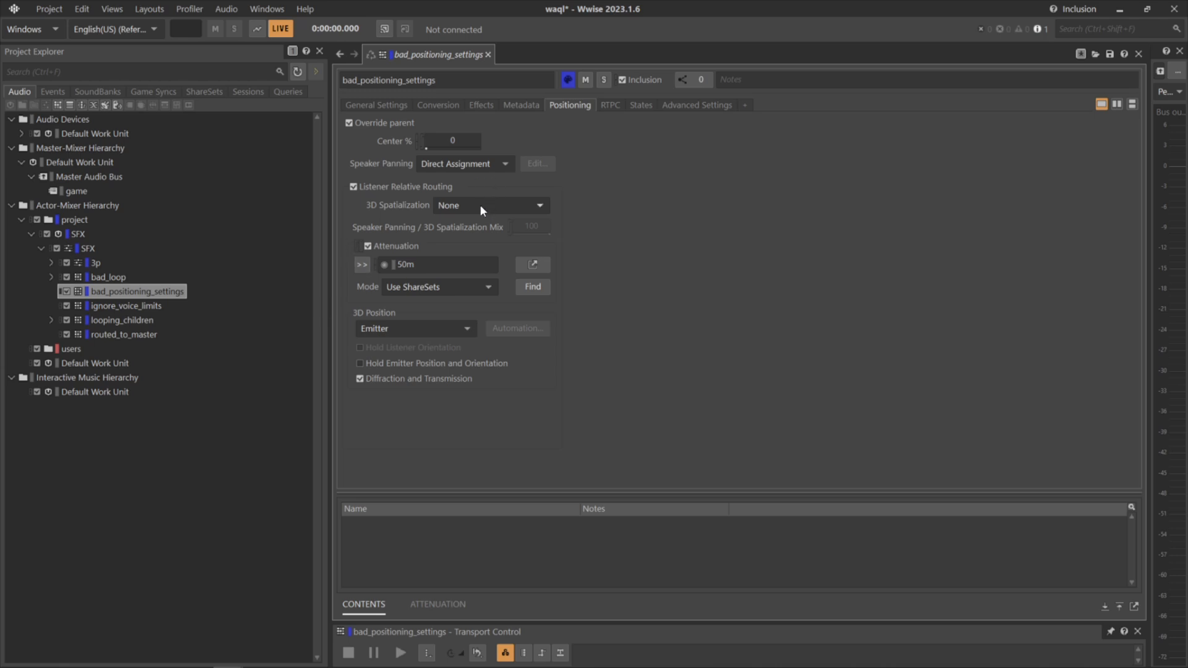
- Try bad_positioning_settings without the parent override and with 3D Spatialization at Position + Orientation, restoring the override and None
click(357, 121)
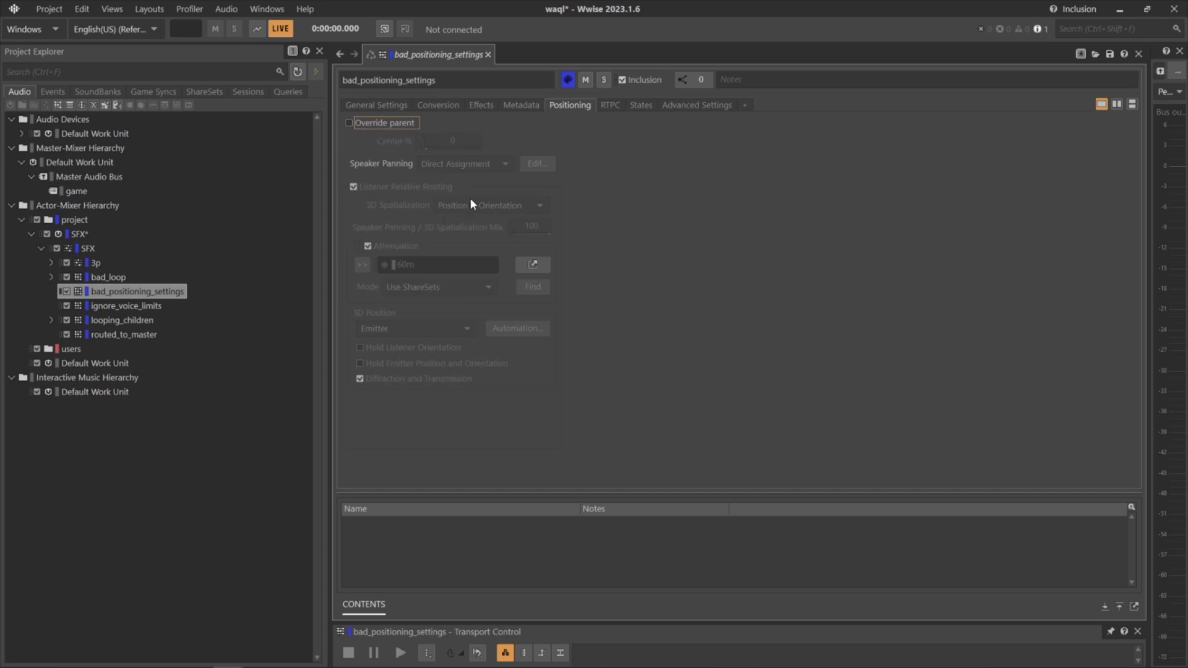
click(359, 121)
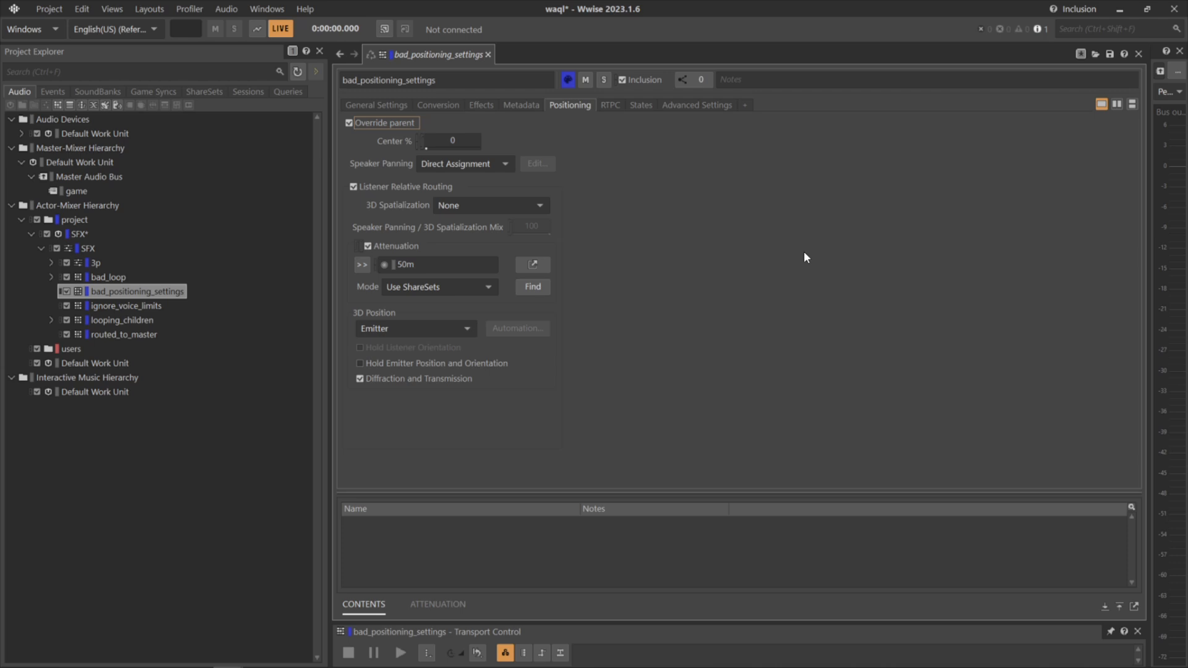
click(455, 206)
click(479, 244)
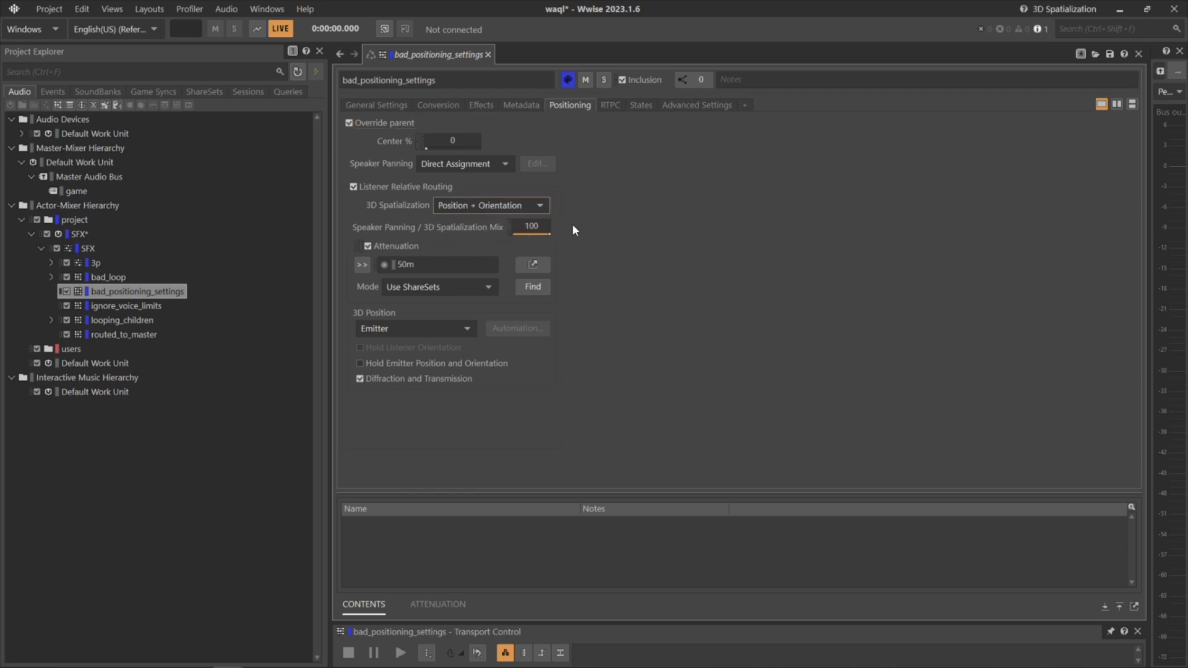
click(494, 205)
click(495, 220)
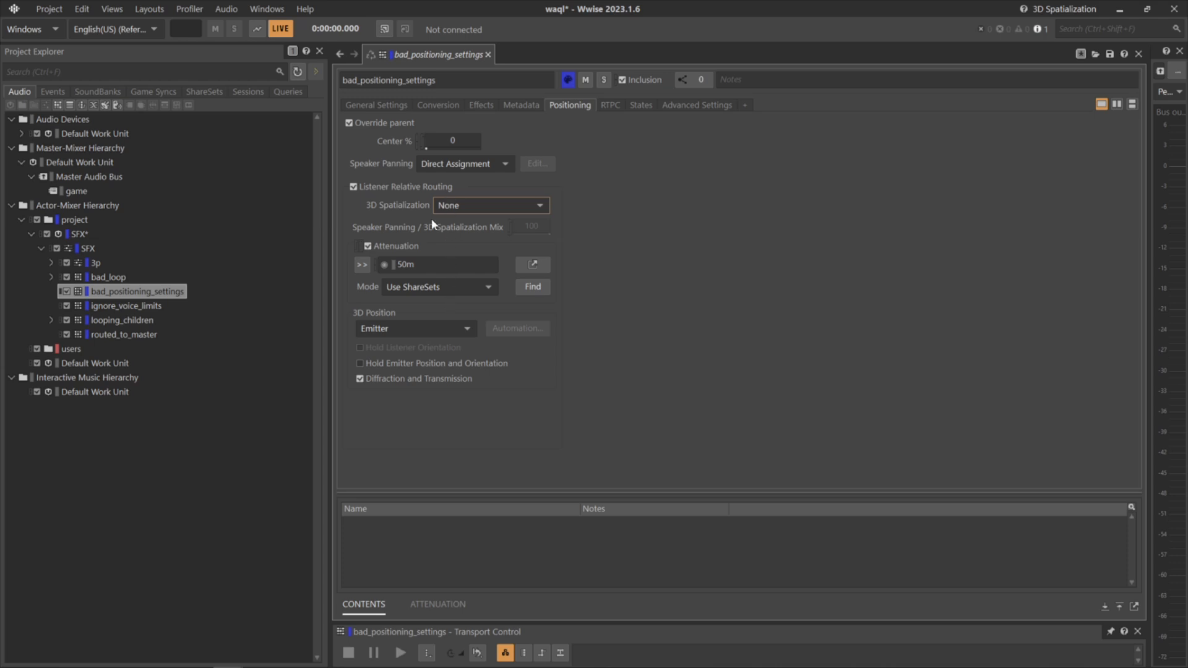
- Search the project with the WAQL text of the "attenuation enabled but 3d positioning disabled" query and show the results in a List View
click(291, 91)
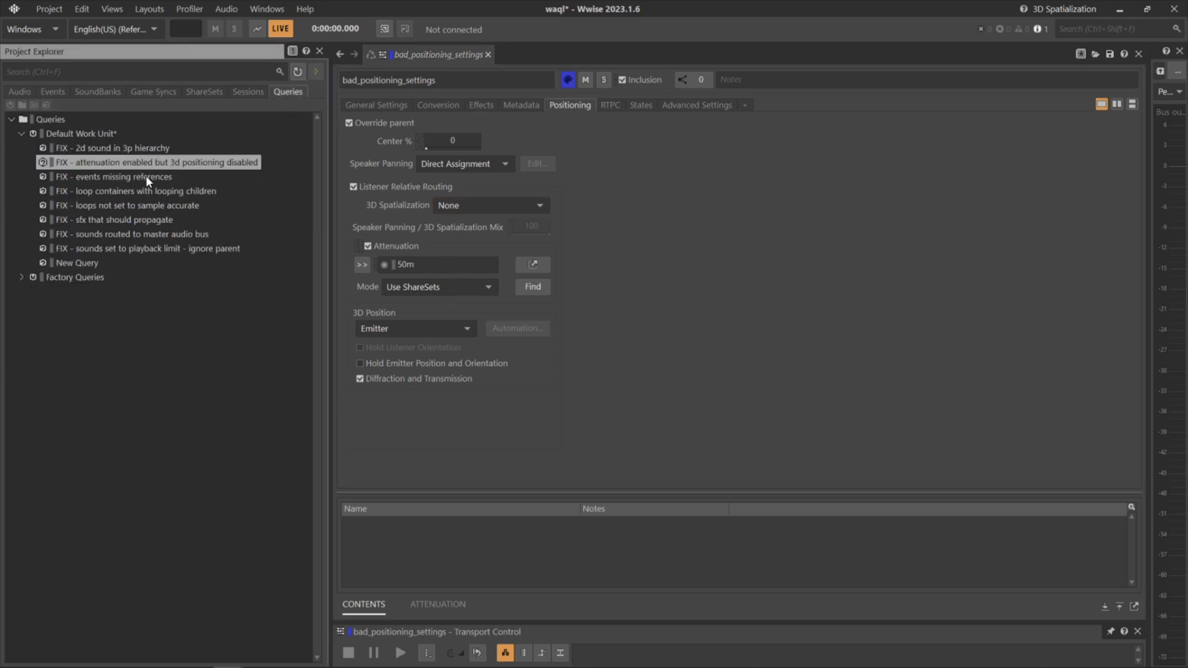
click(163, 149)
click(162, 162)
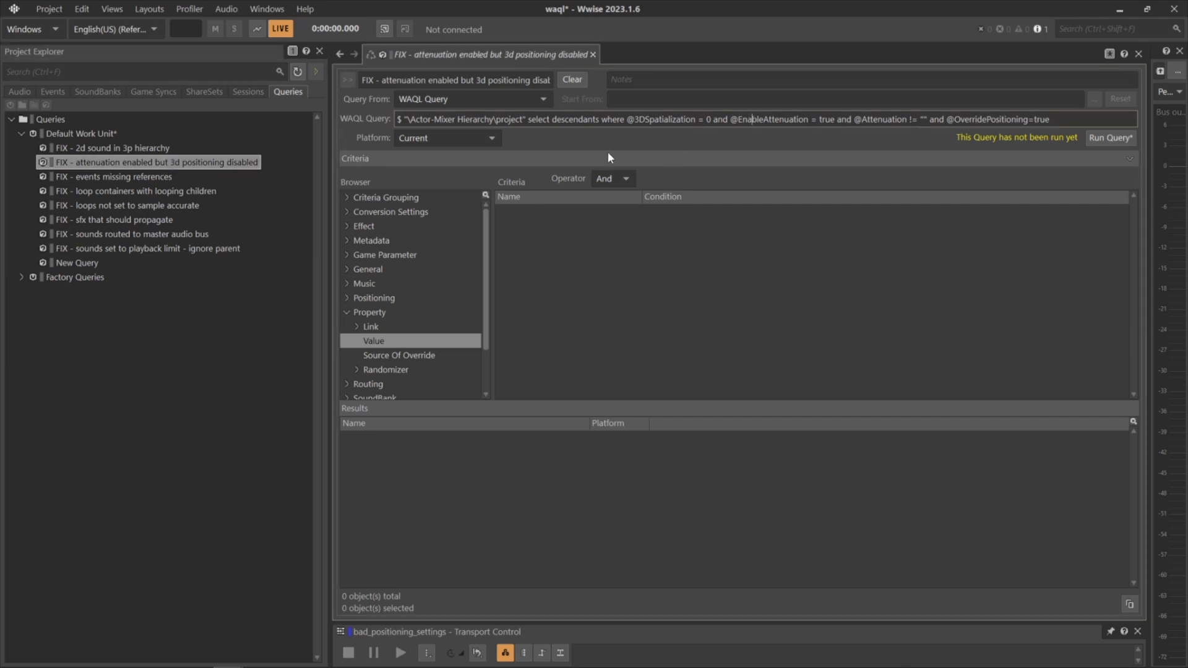
click(1073, 32)
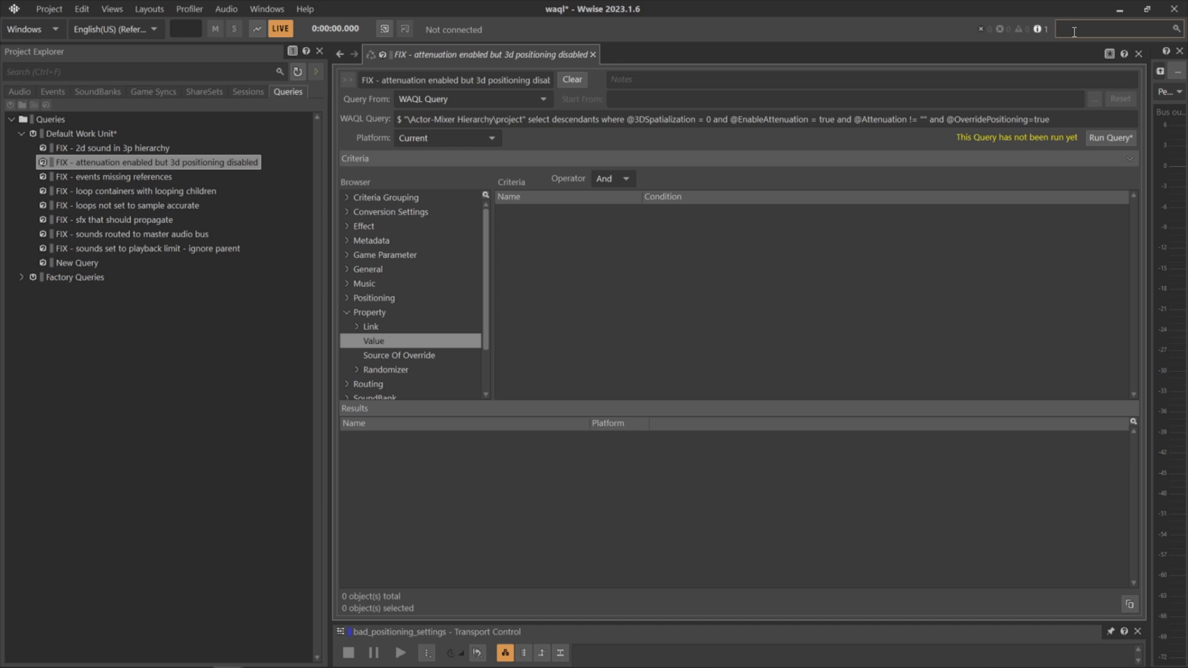
text($ "\Actor-Mixer Hierarchy\project" select descendants where @3DSpatialization = 0 and @EnableAttenuation = true and @Attenuation != "" and @OverridePositioning=true)
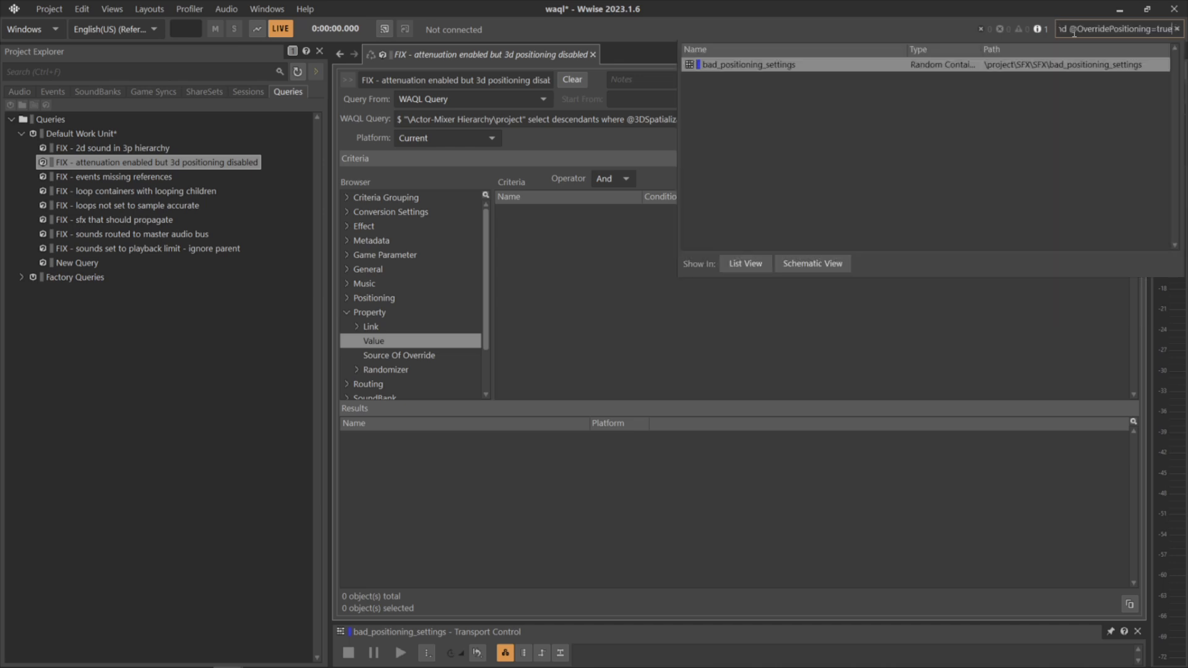
click(745, 263)
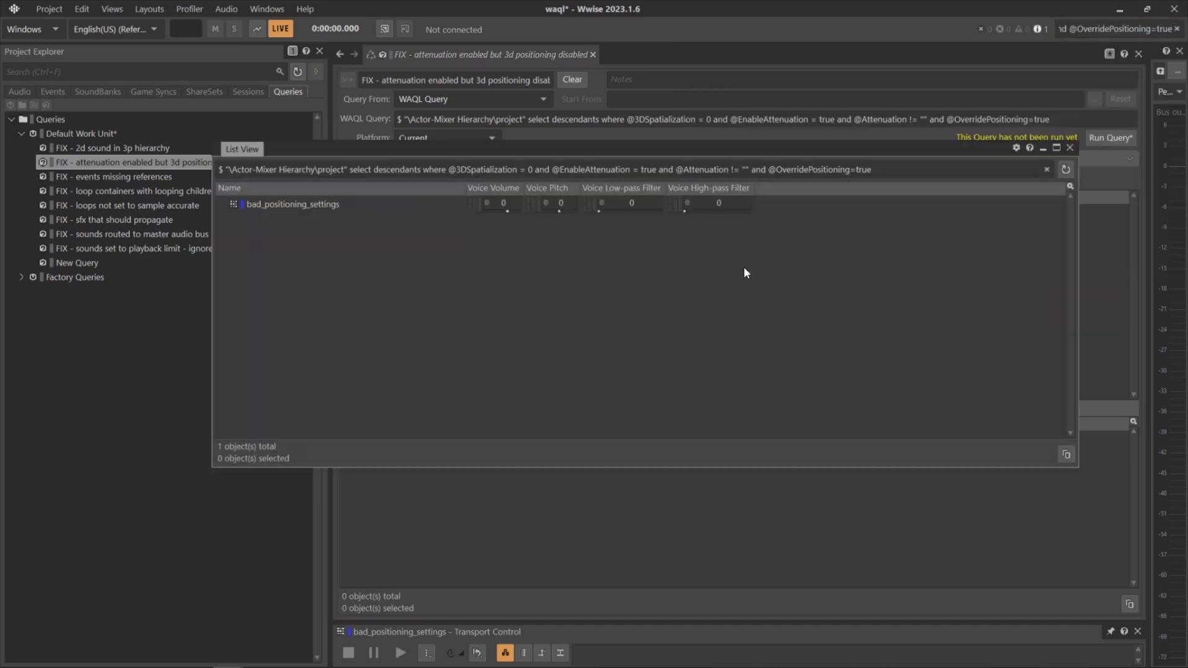
drag(765, 152, 715, 162)
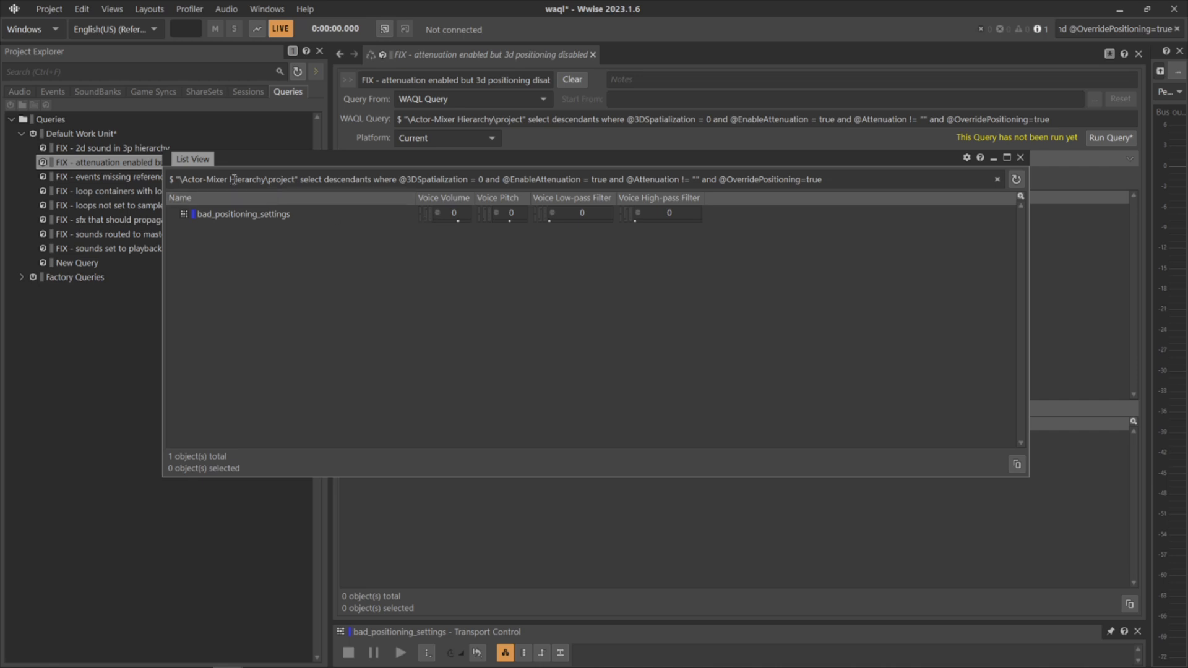
click(881, 176)
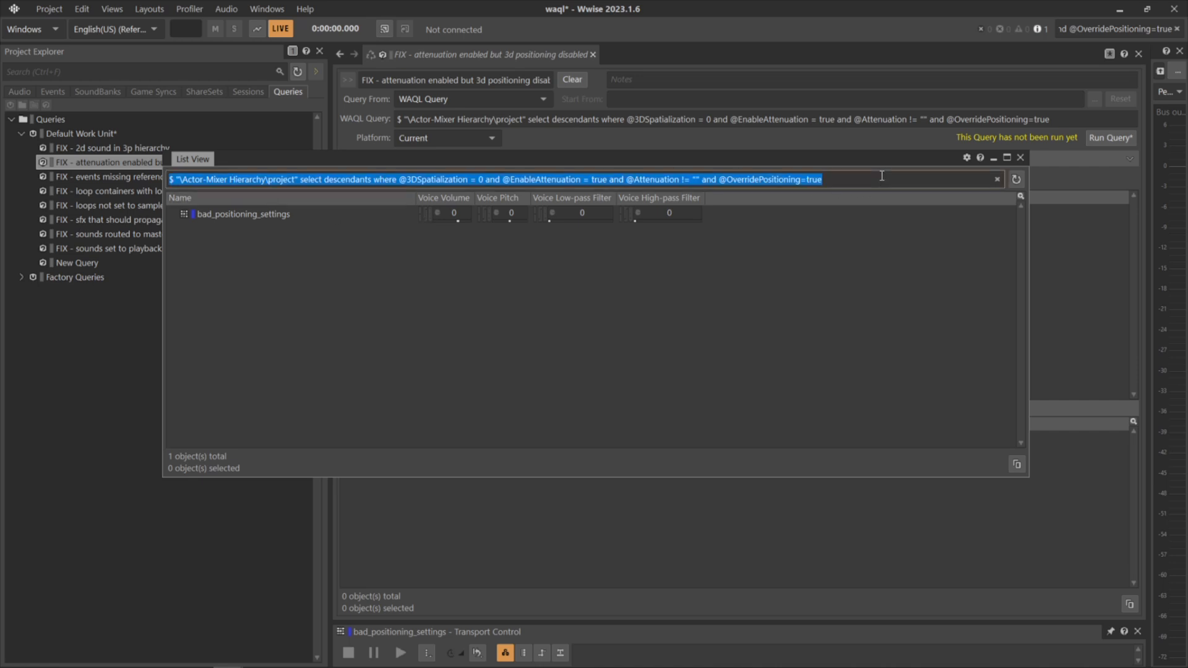
click(881, 176)
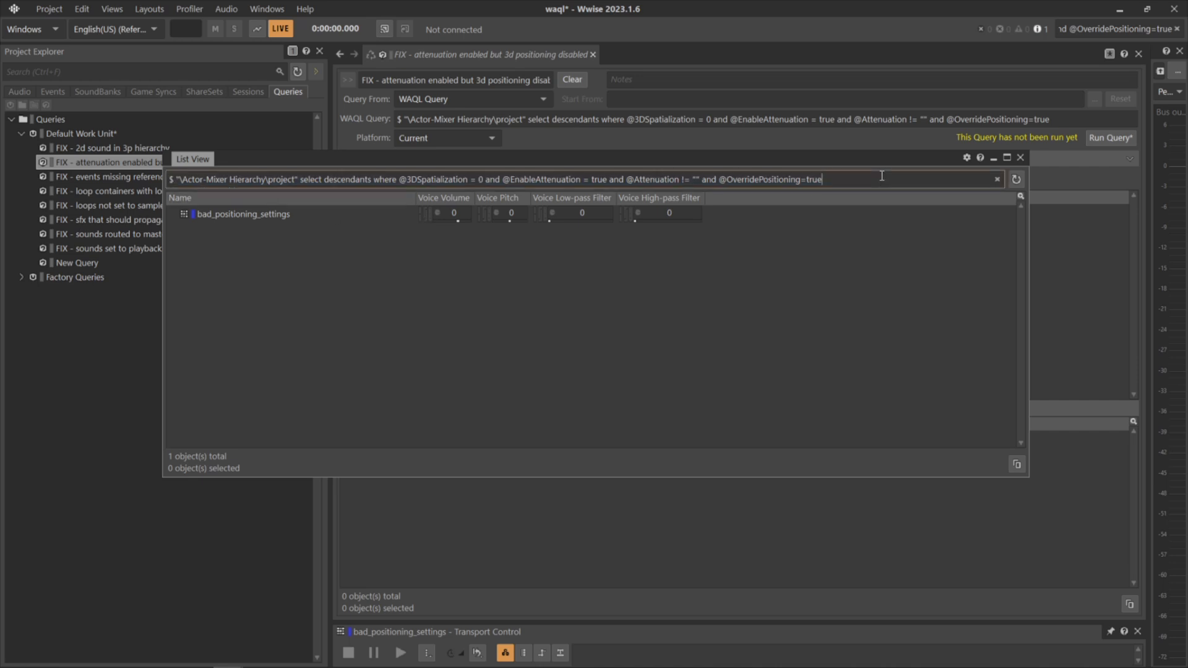
click(374, 180)
key(BackSpace)
- Open bad_positioning_settings from the Actor-Mixer Hierarchy and move the List View window so its 3D Spatialization setting is uncovered
click(20, 91)
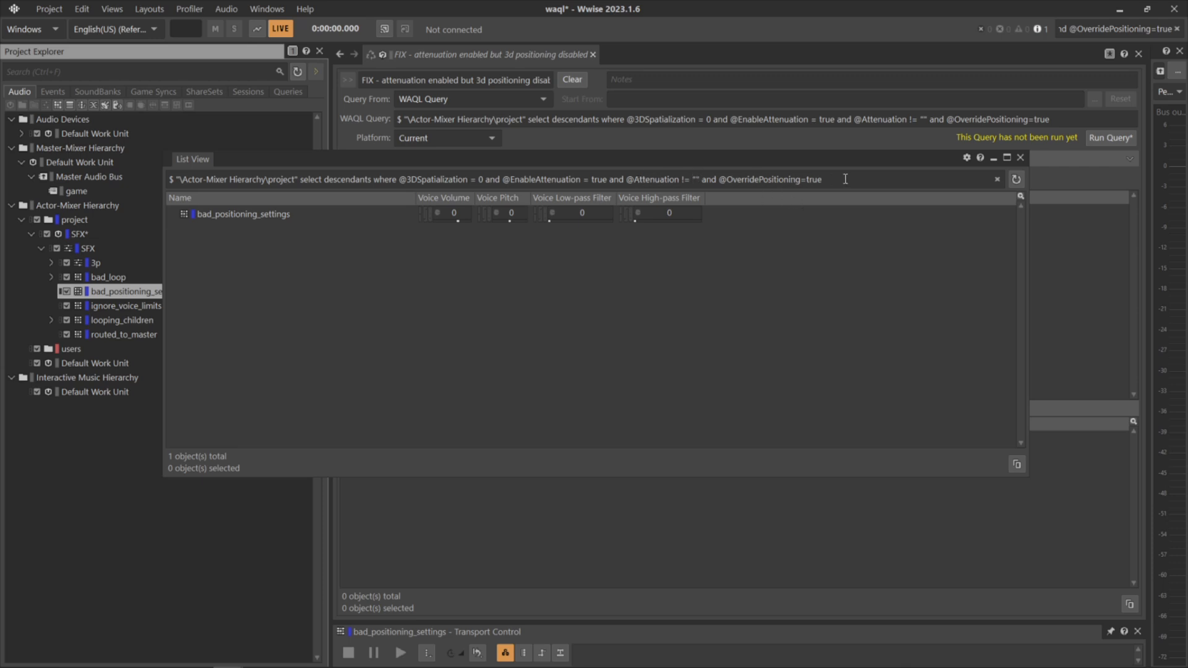
click(125, 301)
click(132, 294)
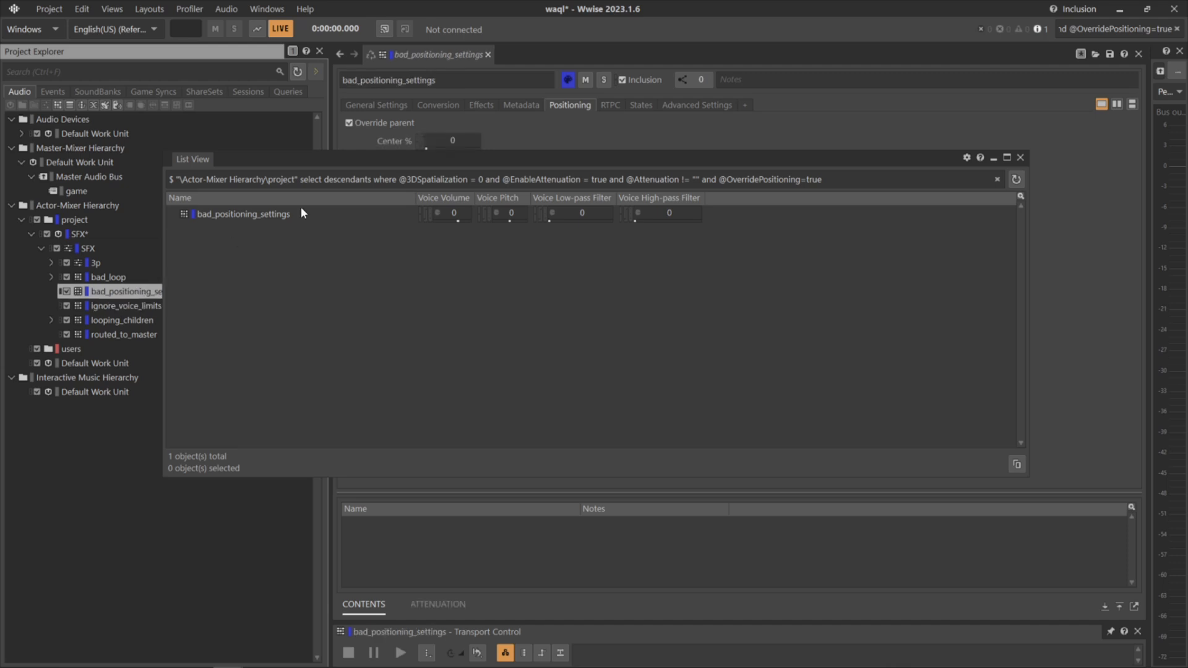
click(301, 214)
drag(558, 157, 607, 359)
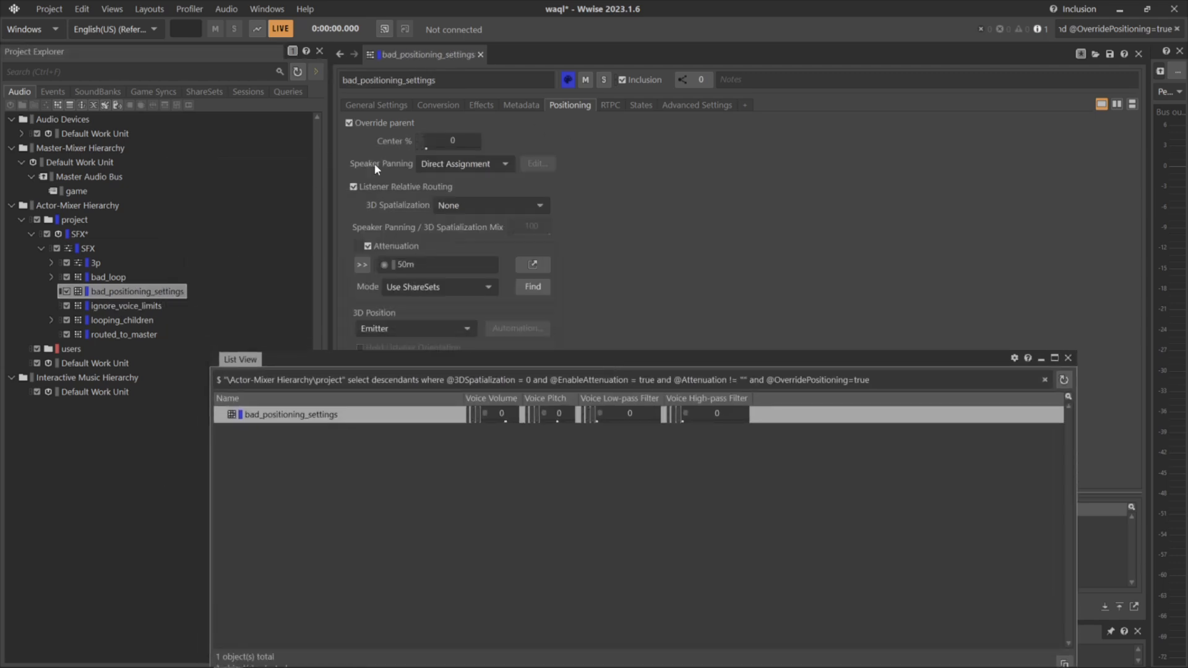
drag(480, 364, 533, 492)
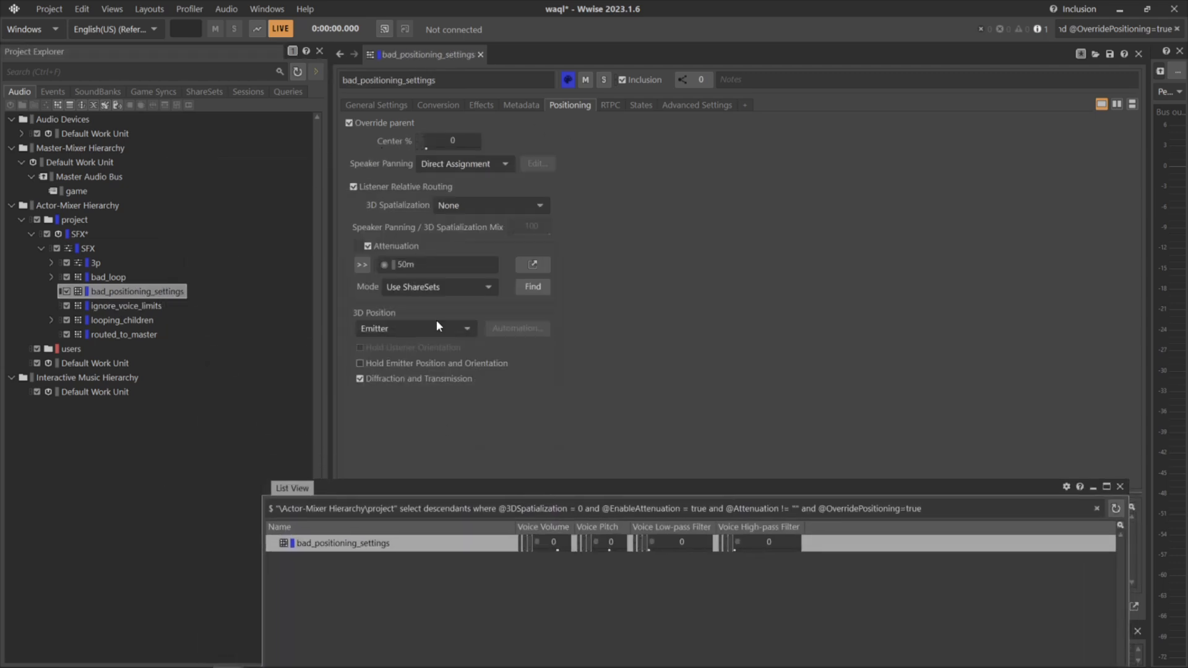
drag(402, 487, 387, 259)
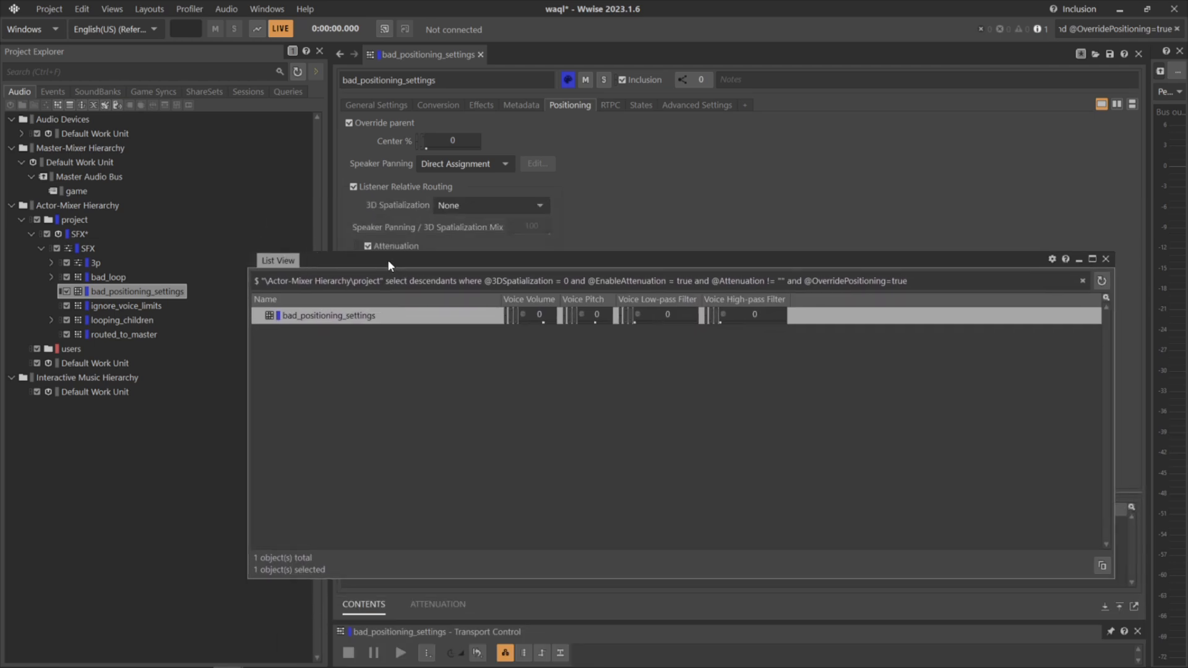
- Set the 3D Spatialization of bad_positioning_settings to Position + Orientation and refresh the List View results
click(470, 206)
click(468, 241)
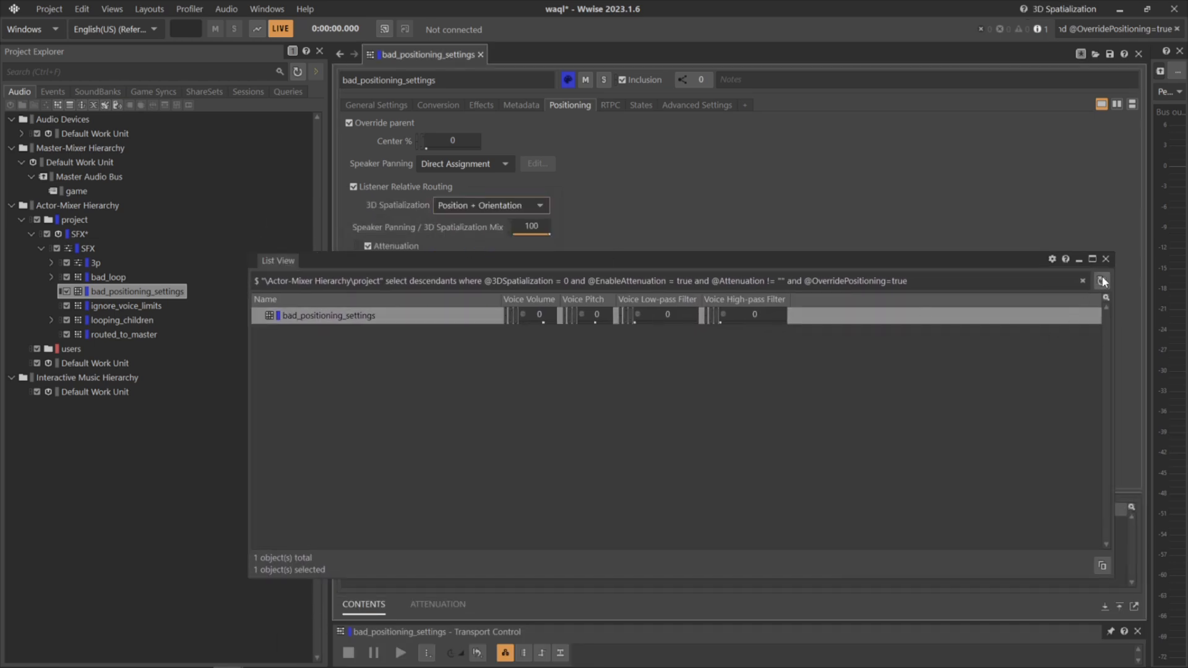
click(1101, 280)
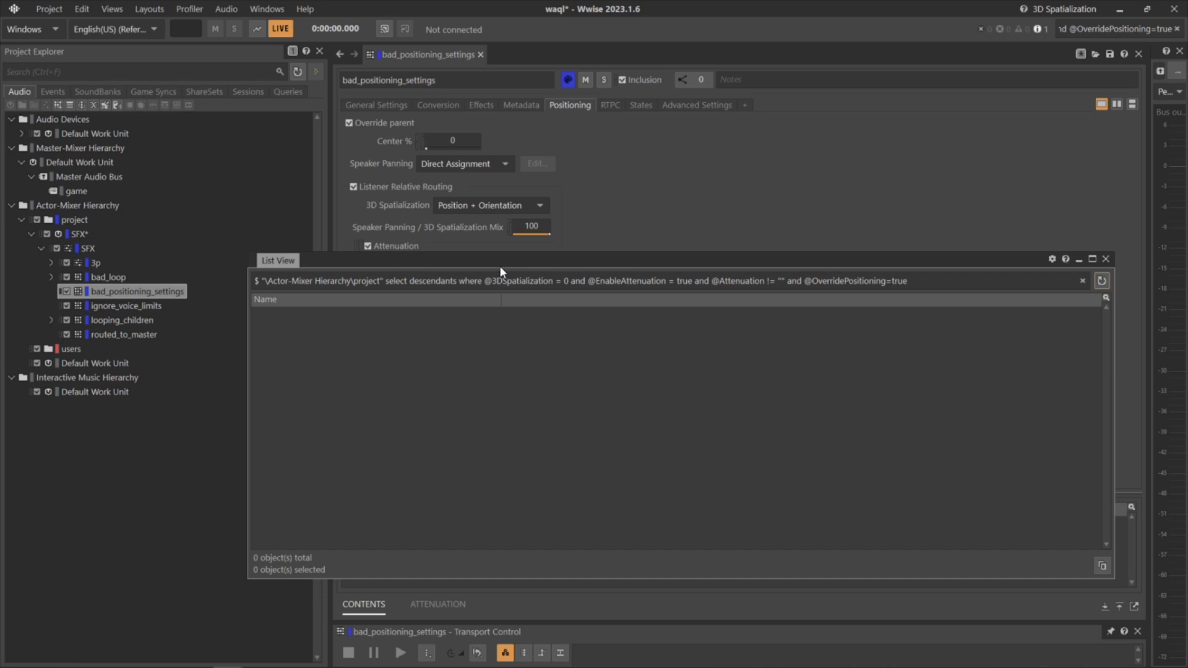
- Close the List View, run the "FIX - events missing references" query and open event_missing from its results
click(285, 92)
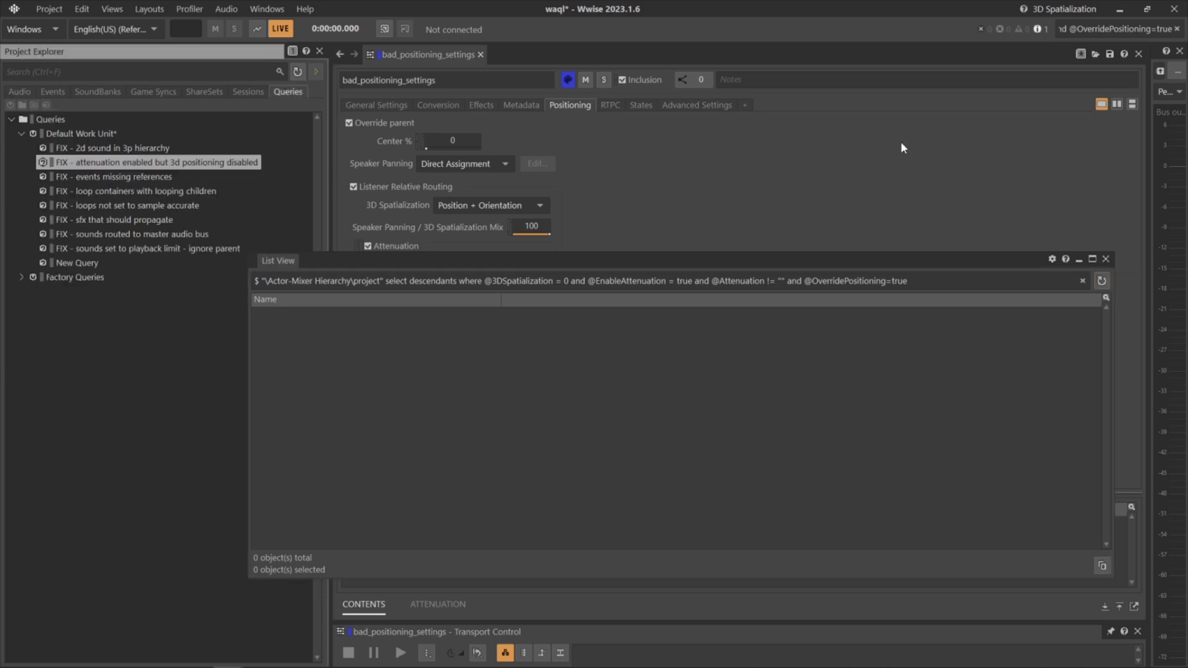
click(161, 177)
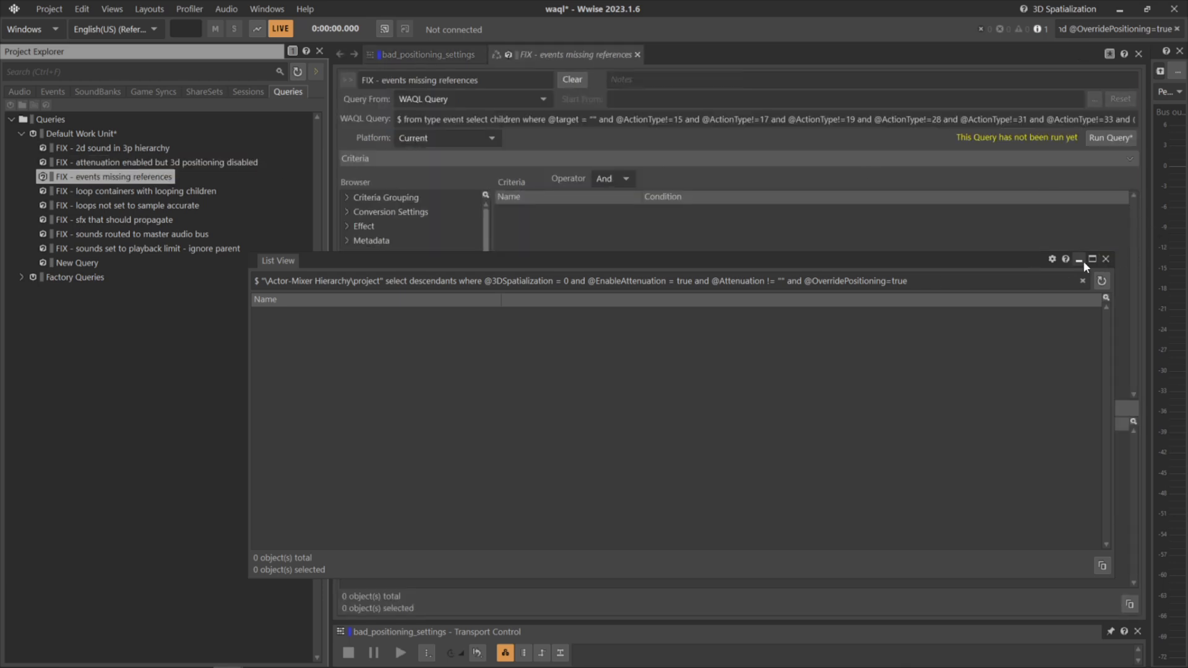
click(1104, 259)
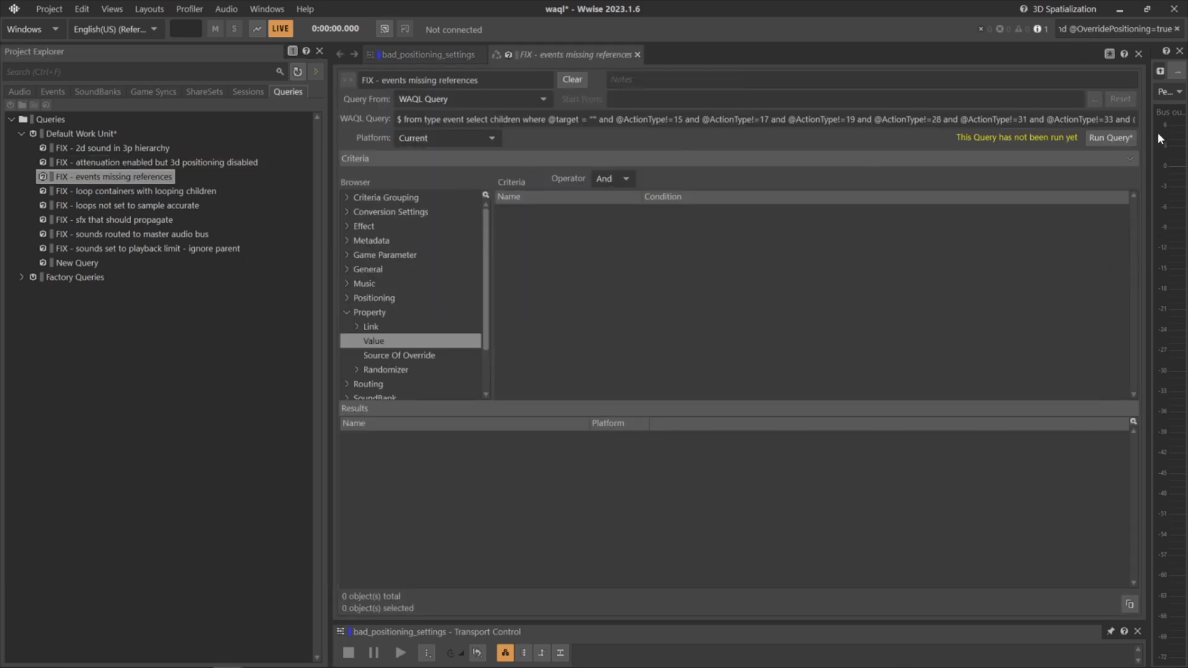
click(1110, 137)
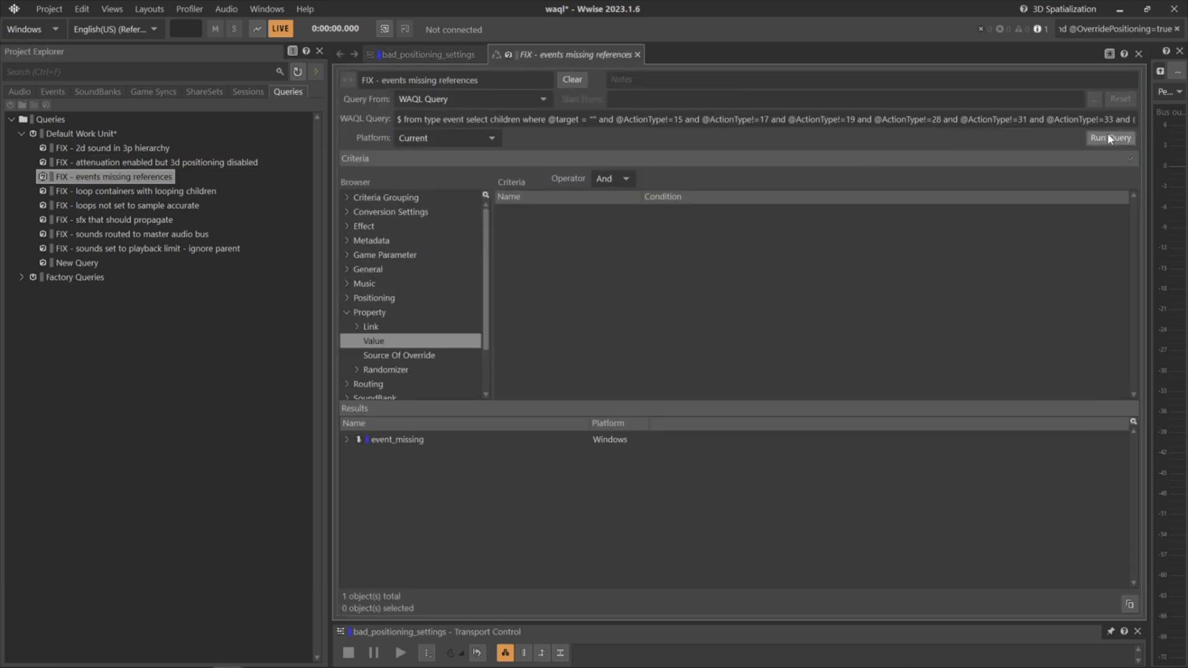
double_click(457, 439)
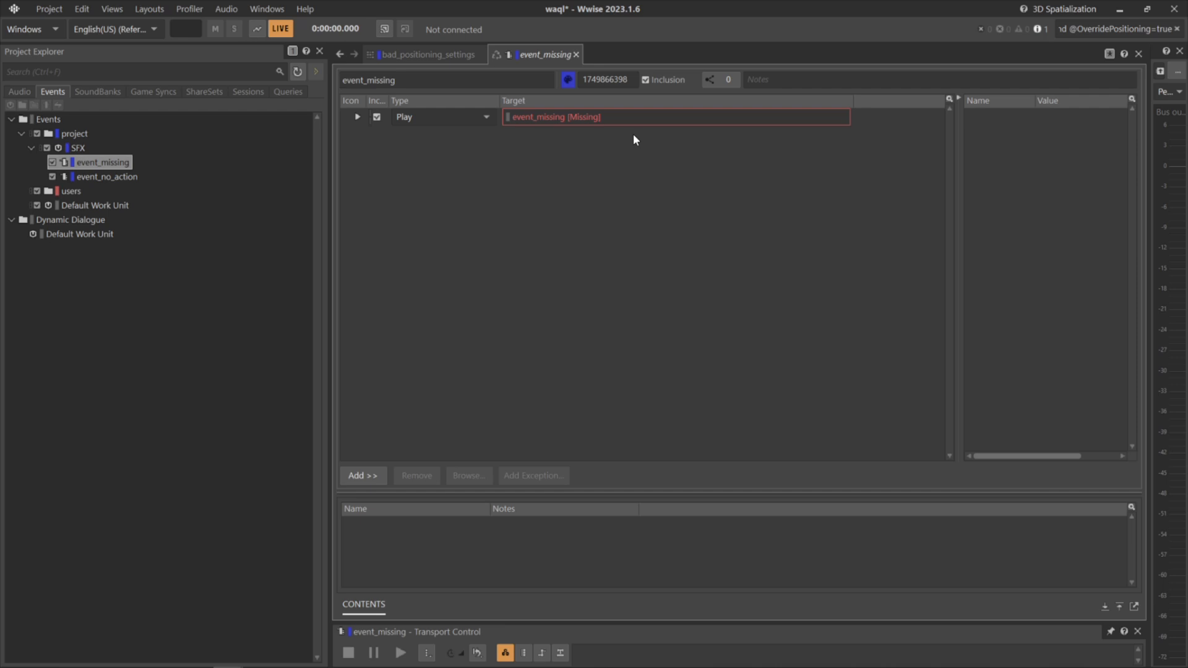
- Search the project with the WAQL text of the "FIX - events missing references" query and show the results in a movable List View
click(286, 92)
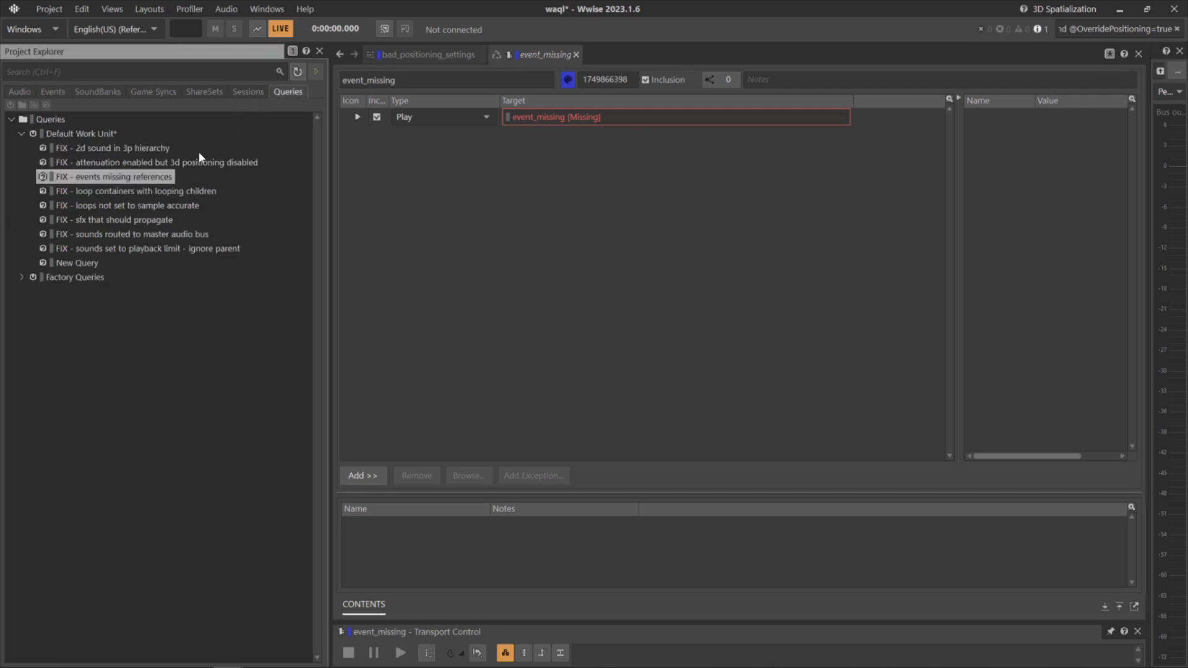
click(157, 201)
click(154, 176)
click(815, 110)
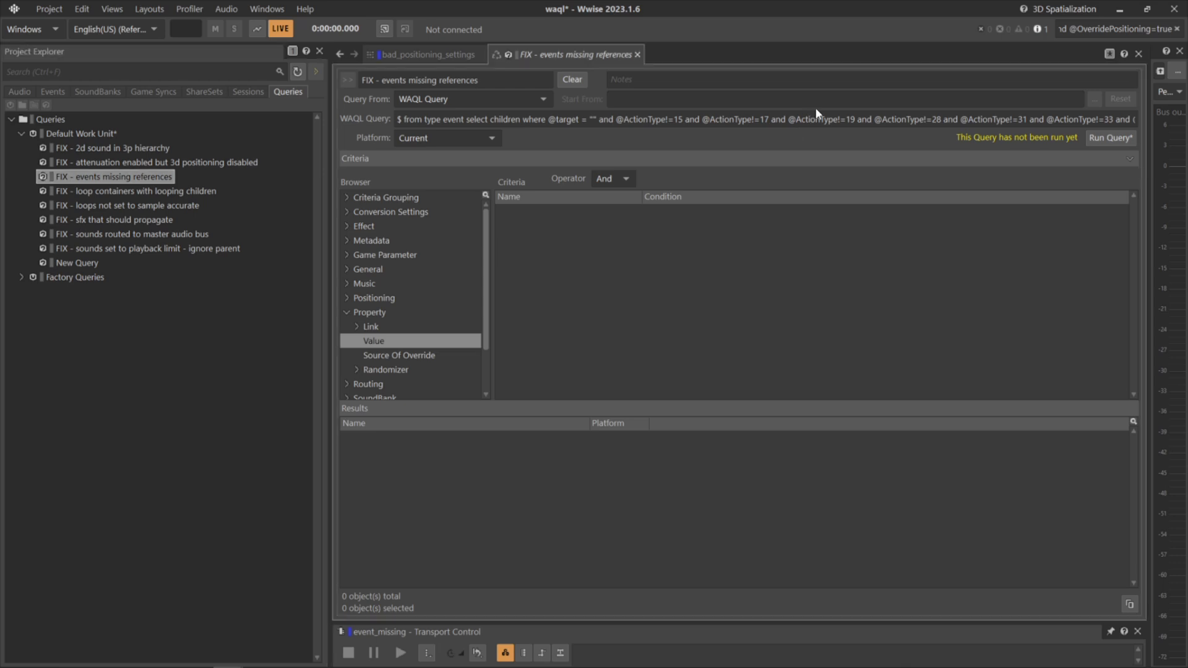
click(808, 120)
key(ctrl+c)
click(1148, 29)
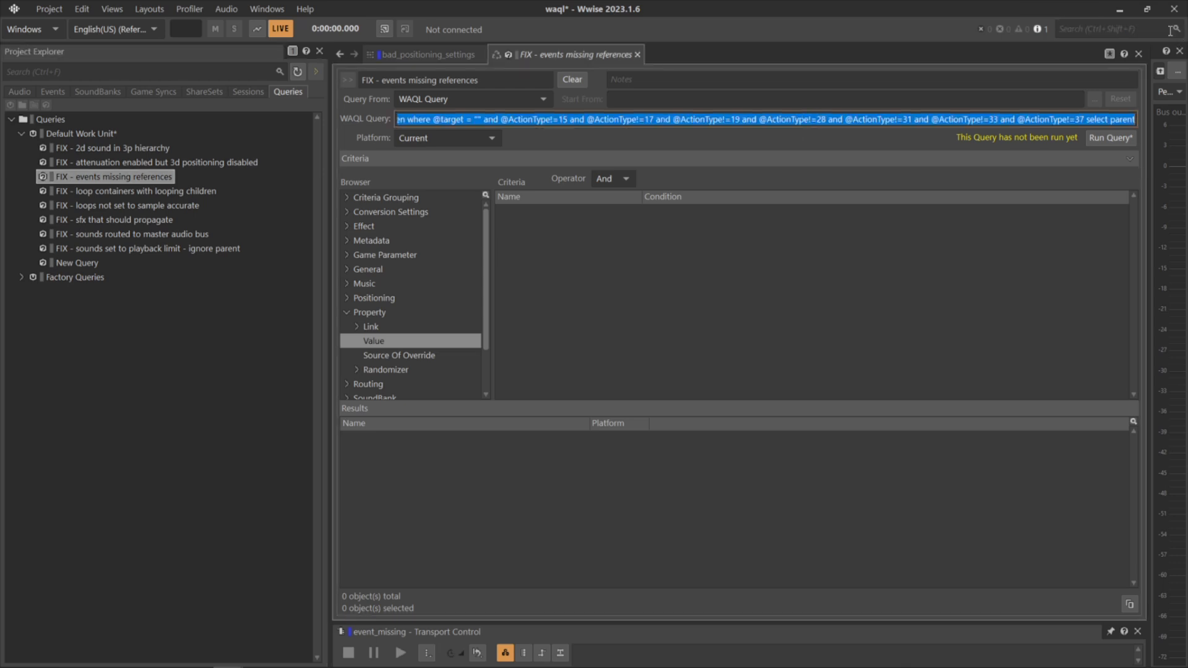
key(ctrl+v)
click(745, 263)
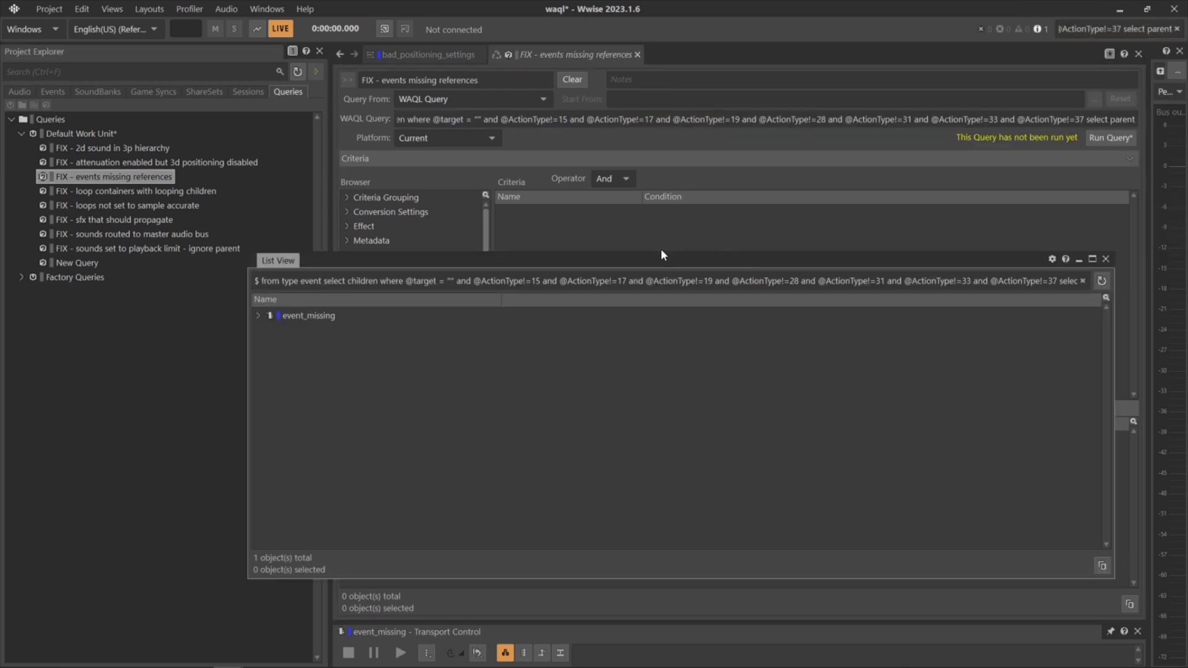
drag(660, 255, 640, 168)
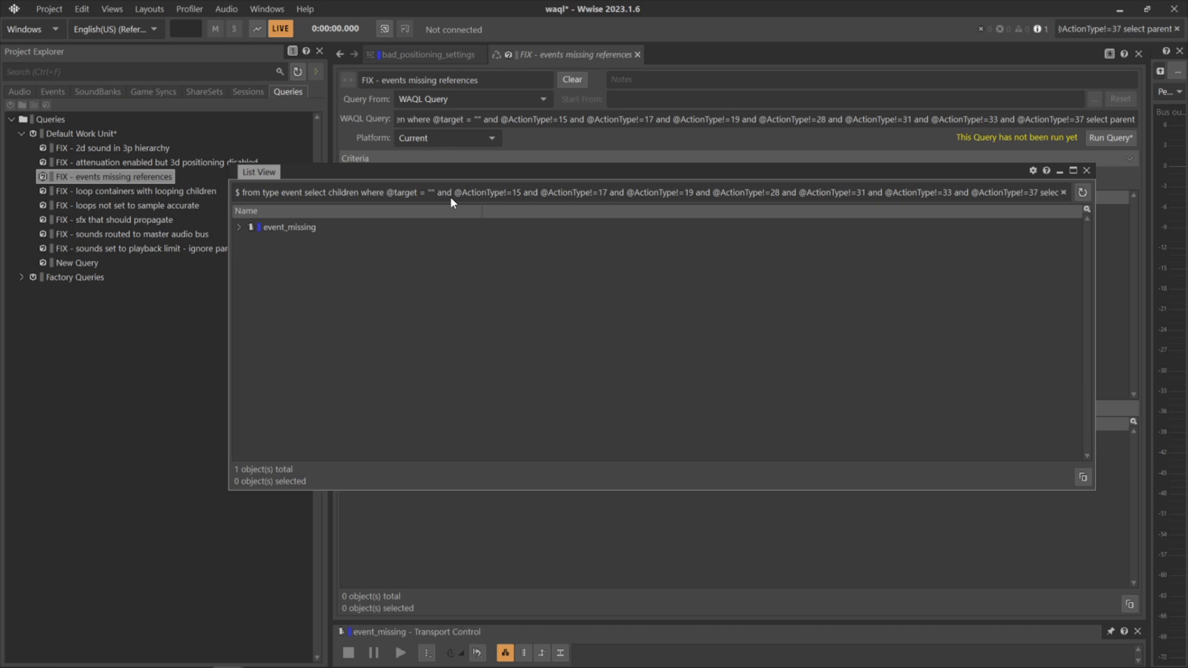
- Examine the action type of event_no_action against the ActionType exclusions and closing "select parent" in the query, and open event_missing from the results
click(53, 92)
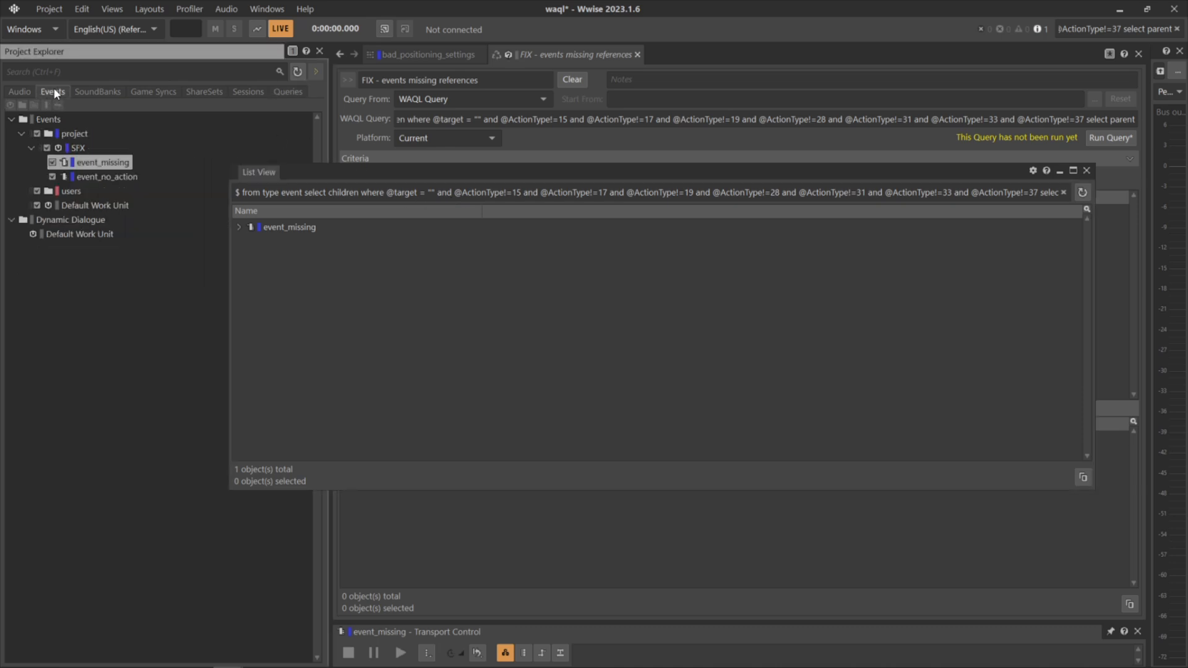
click(111, 177)
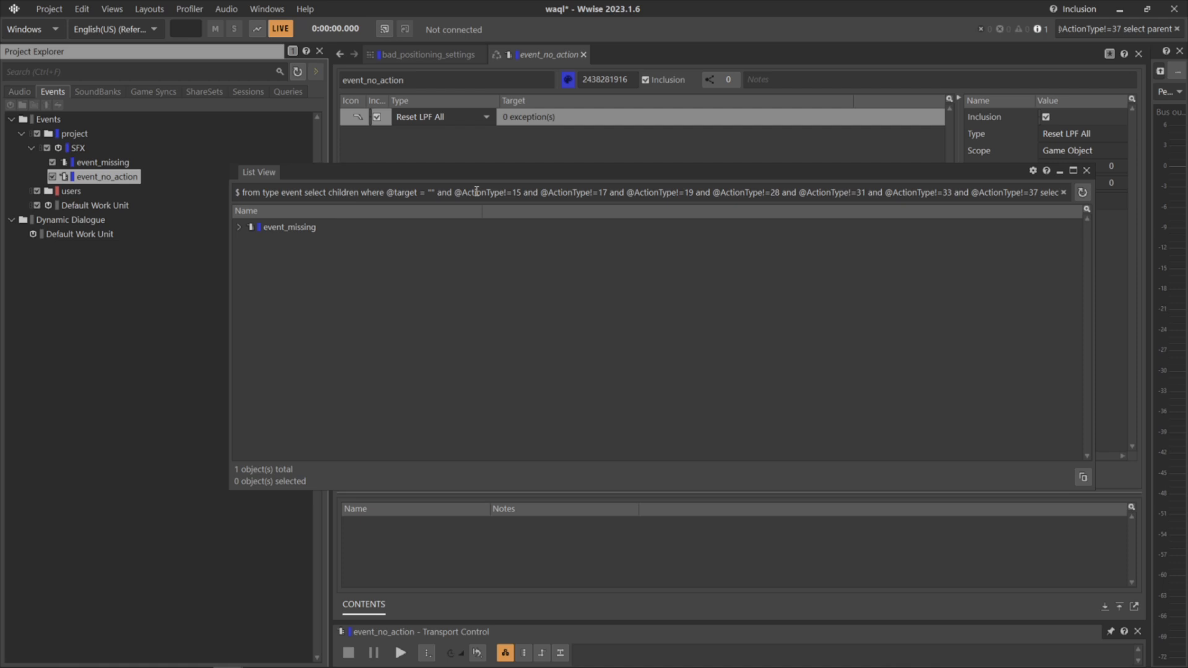
click(927, 196)
click(928, 195)
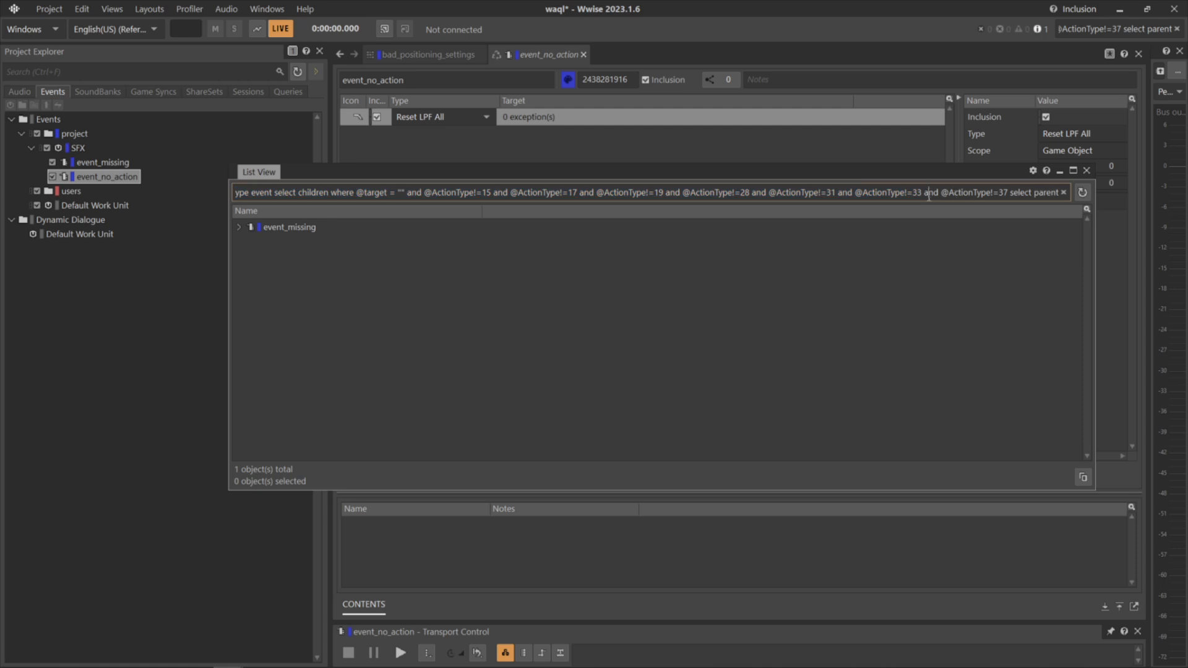
drag(1003, 192, 1080, 200)
click(1039, 192)
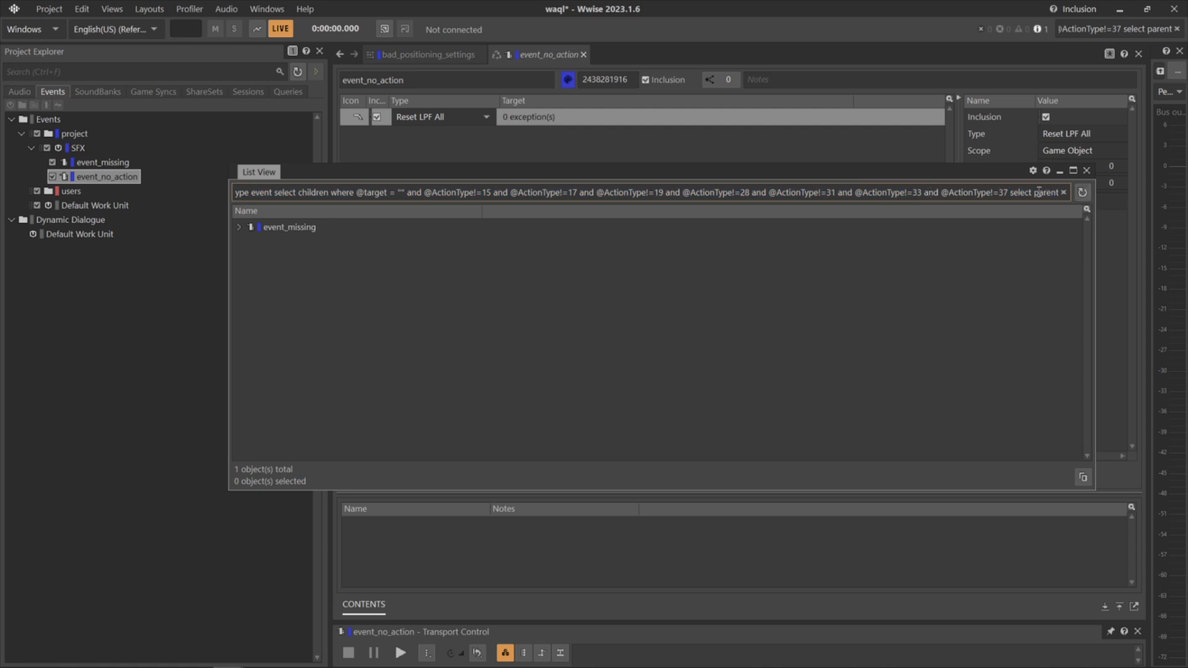
click(311, 228)
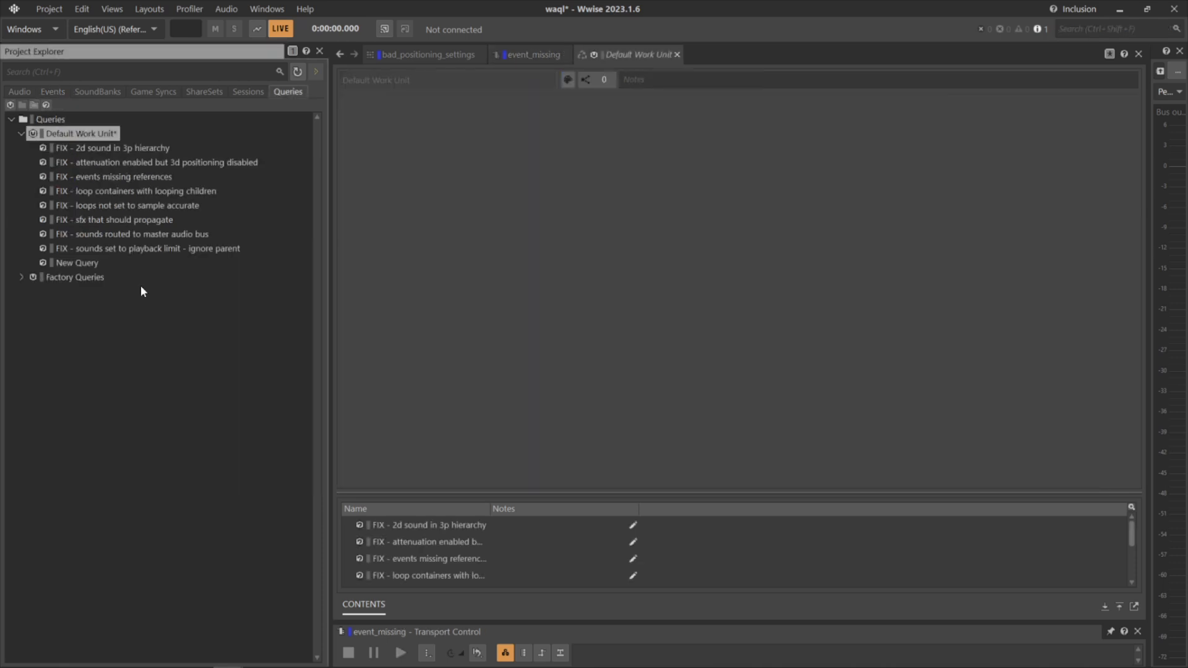
- Open the "FIX - loop containers with looping children" query, and show the General Settings of looping_children in the Actor-Mixer Hierarchy
click(200, 193)
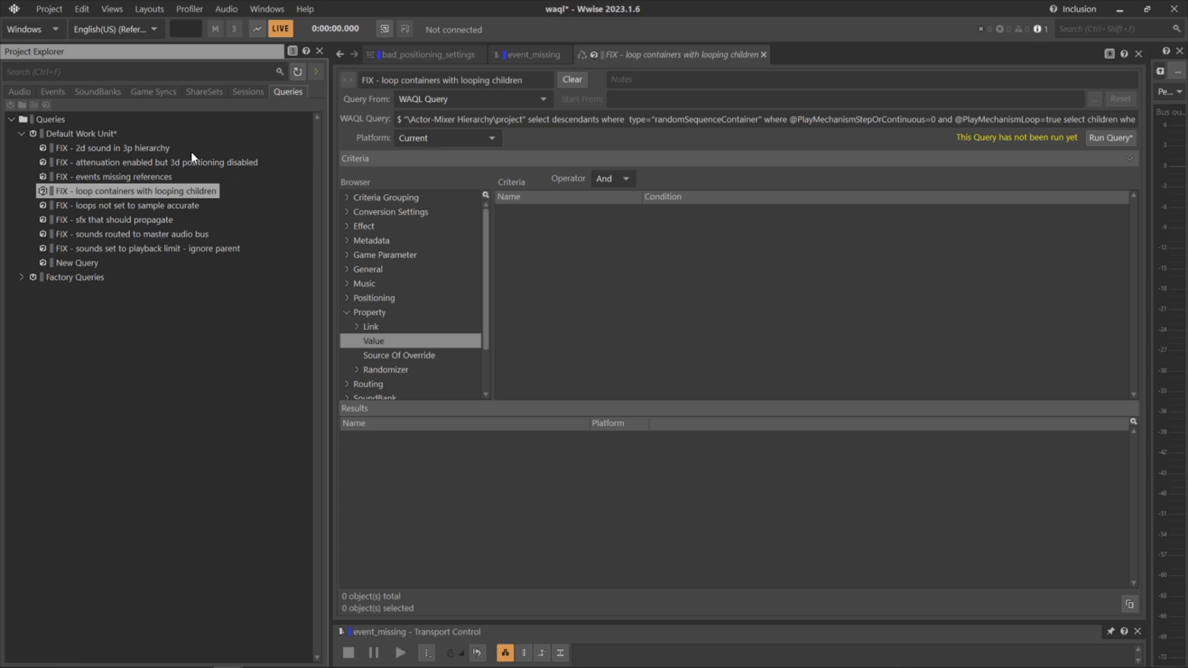
click(17, 91)
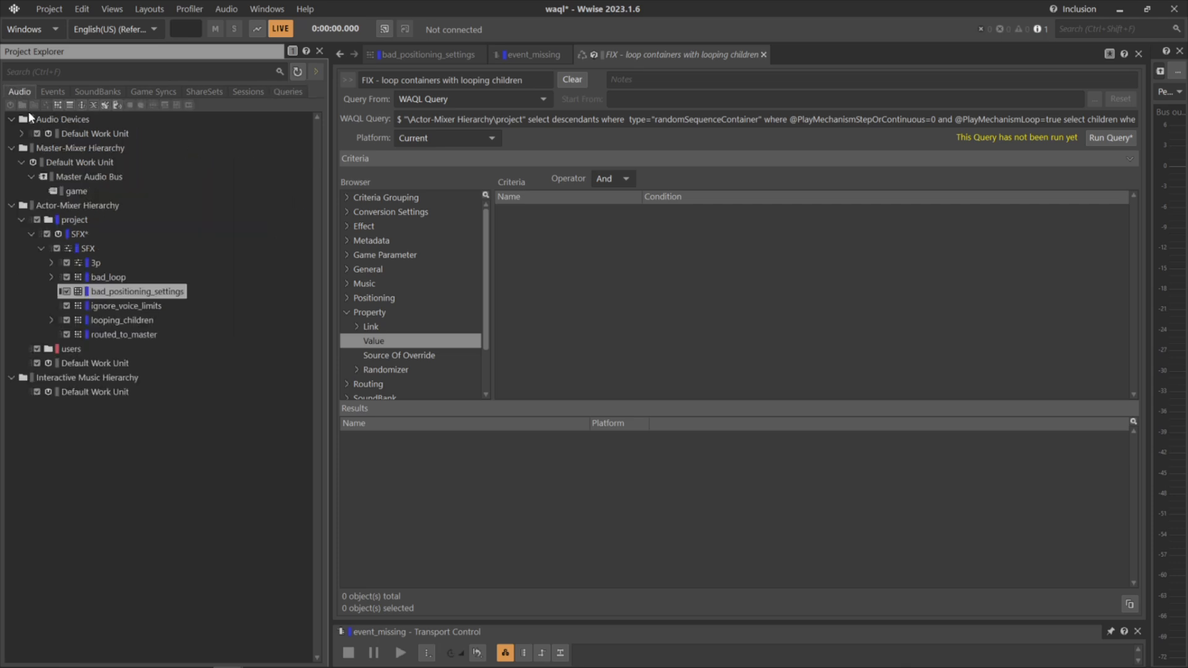
click(133, 322)
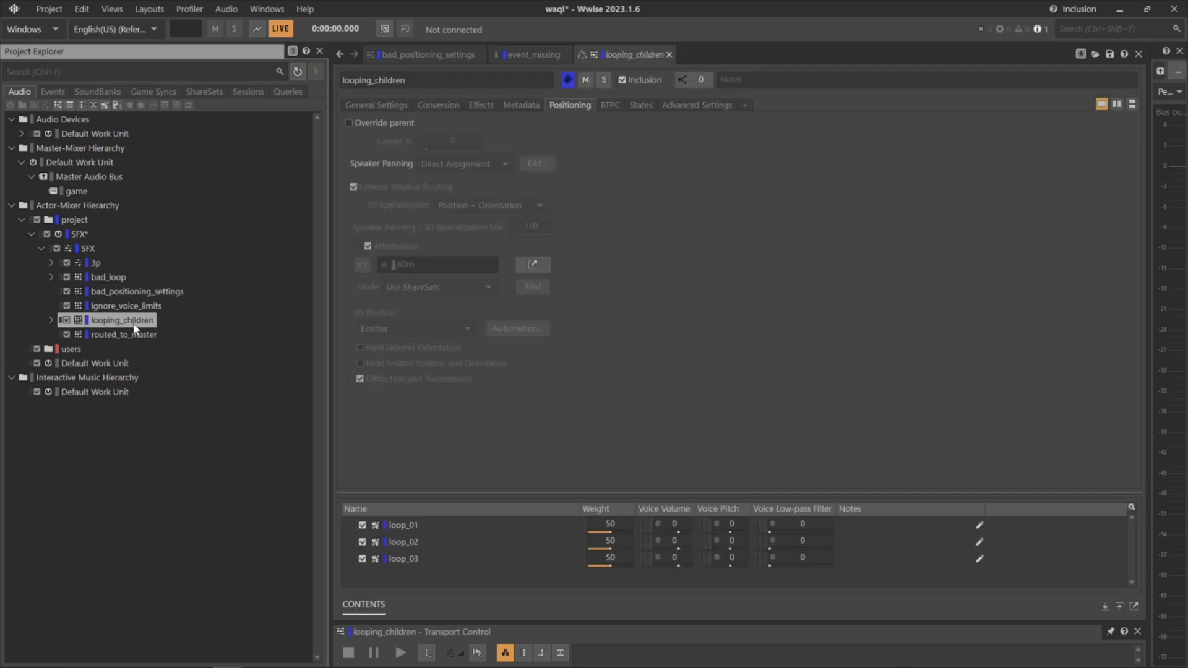
click(365, 103)
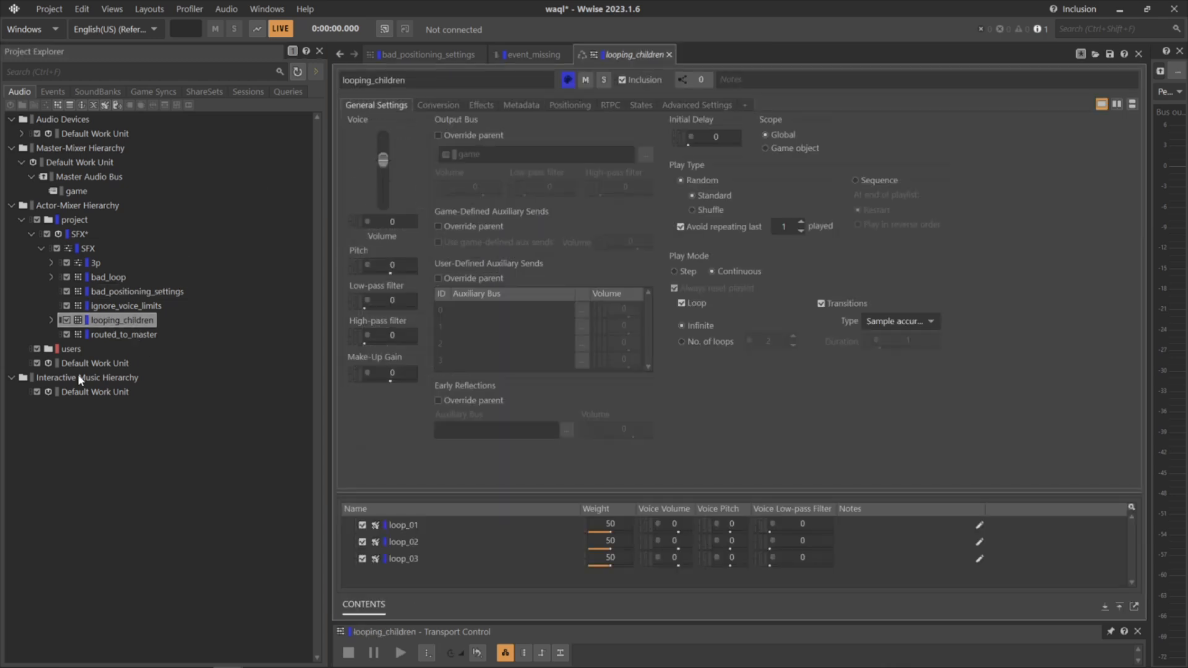
- Expand looping_children and examine the Loop settings of its child sounds loop_01, loop_02 and loop_03
click(52, 319)
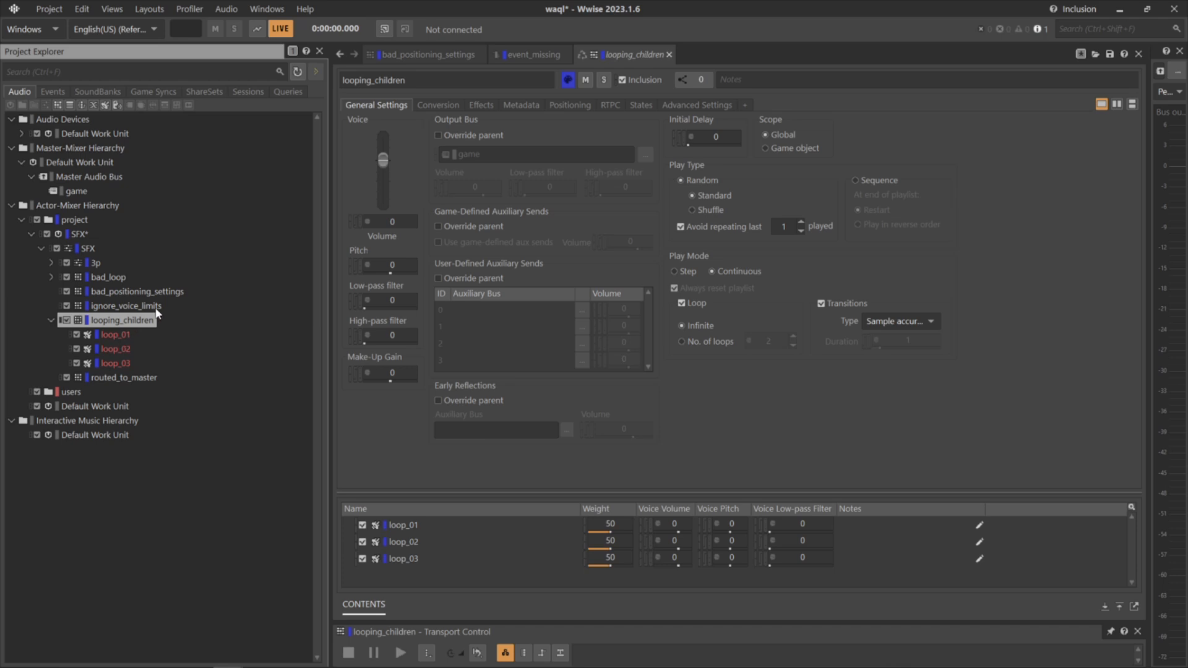
click(115, 347)
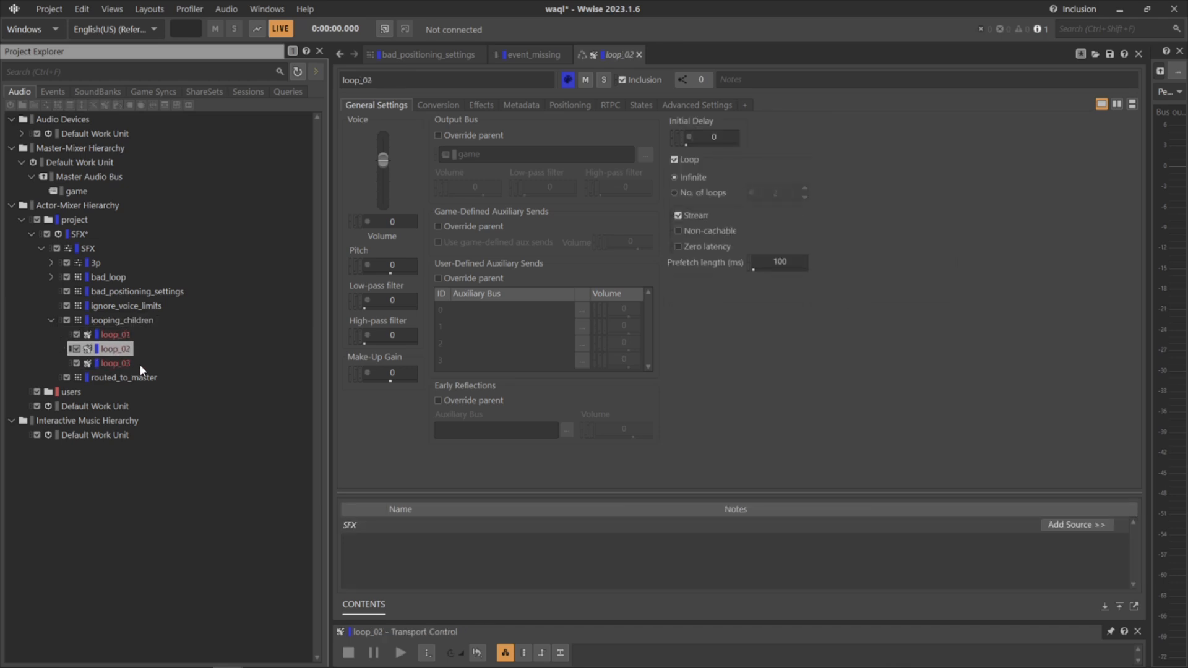
key(Up)
key(Down)
key(Down)
key(Up)
key(Up)
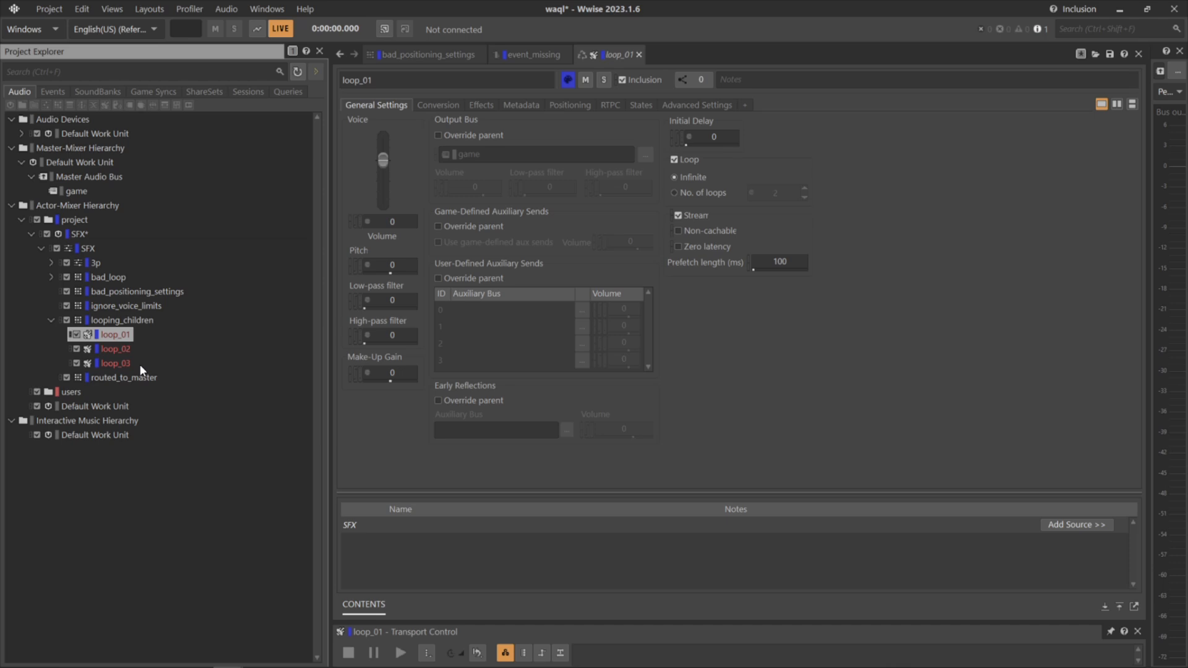
- Compare the Play Mode and Loop settings of the looping_children container with the Loop settings of its child sounds
click(128, 322)
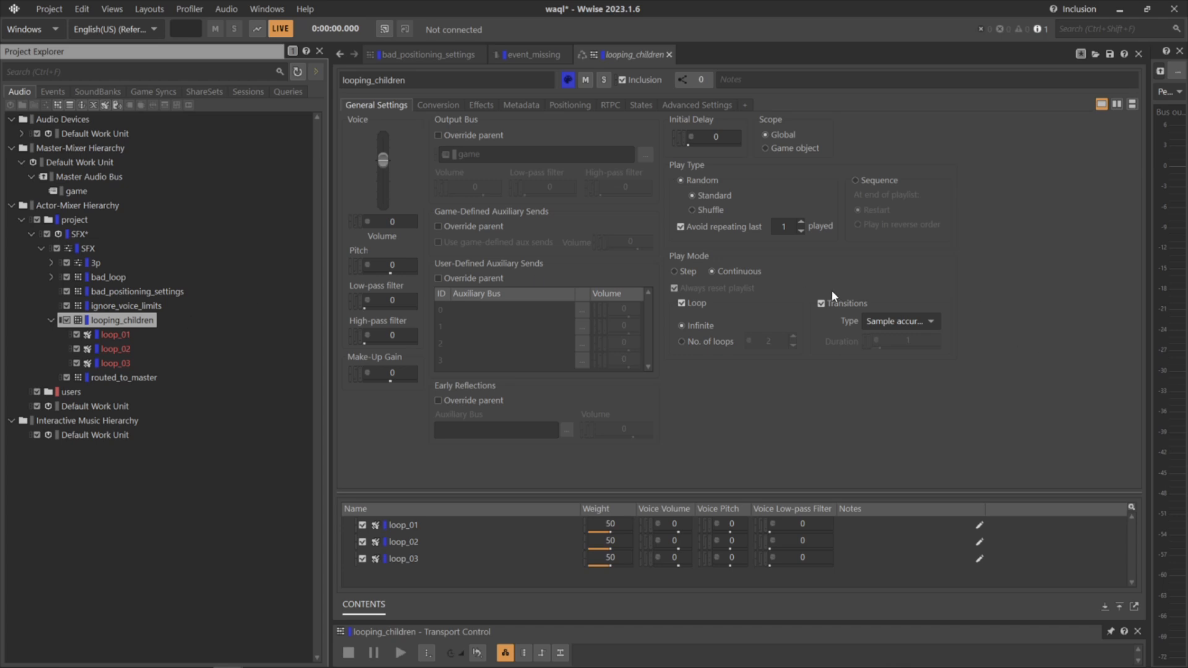
click(120, 337)
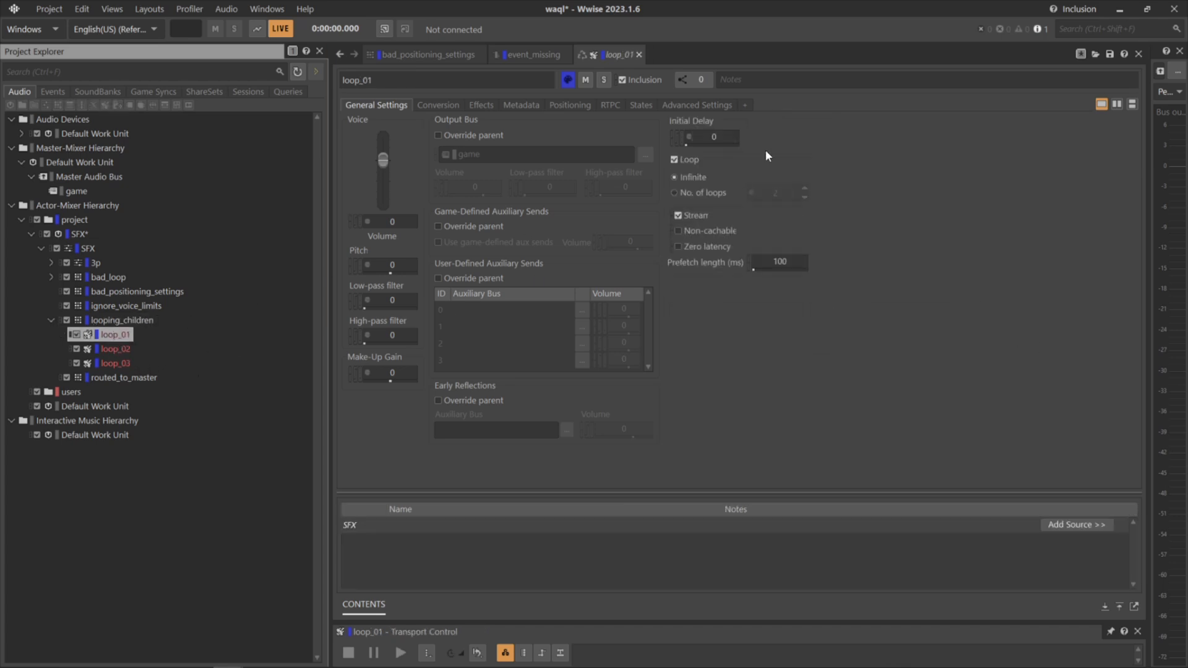
click(115, 349)
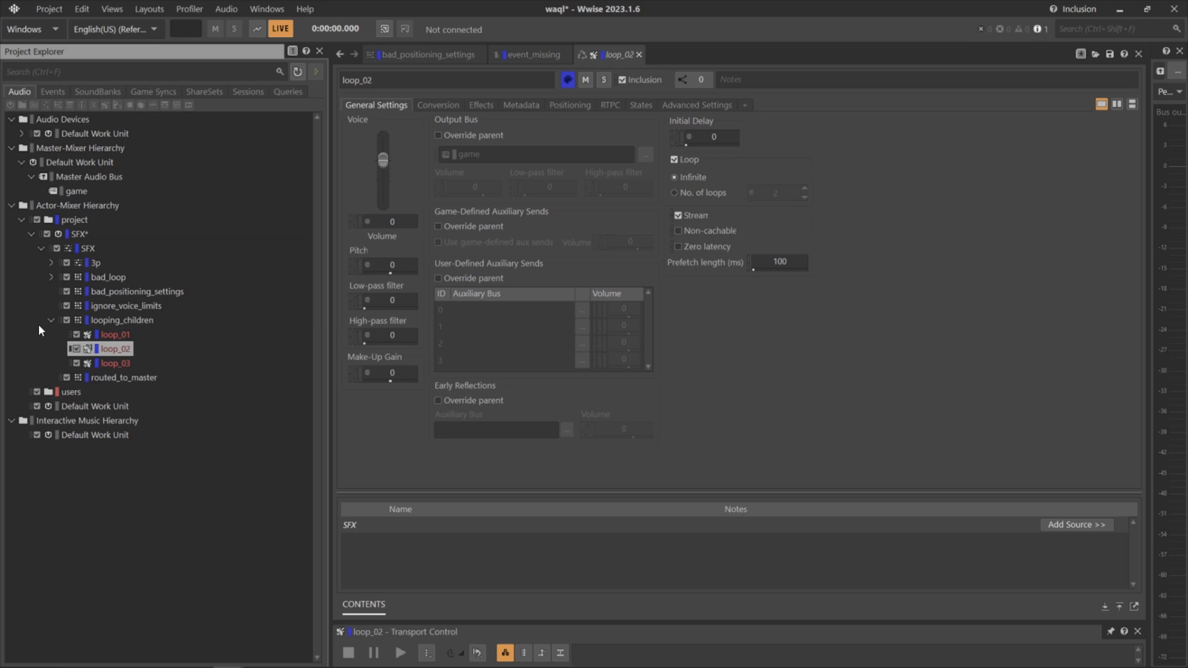
click(120, 364)
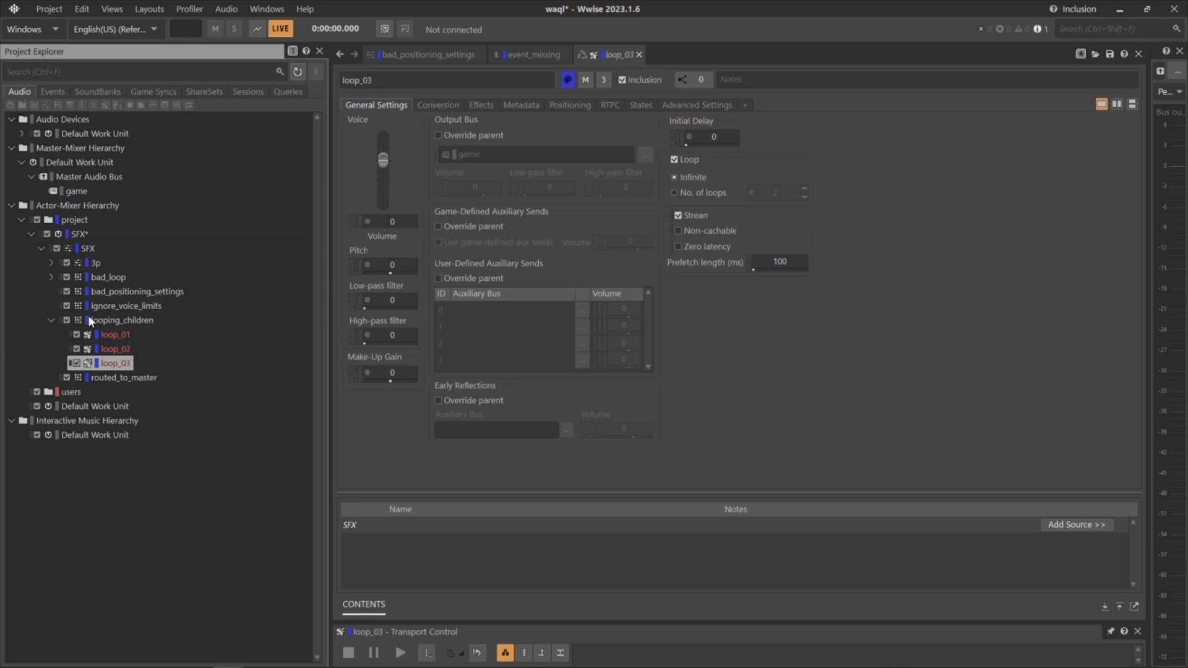
click(122, 322)
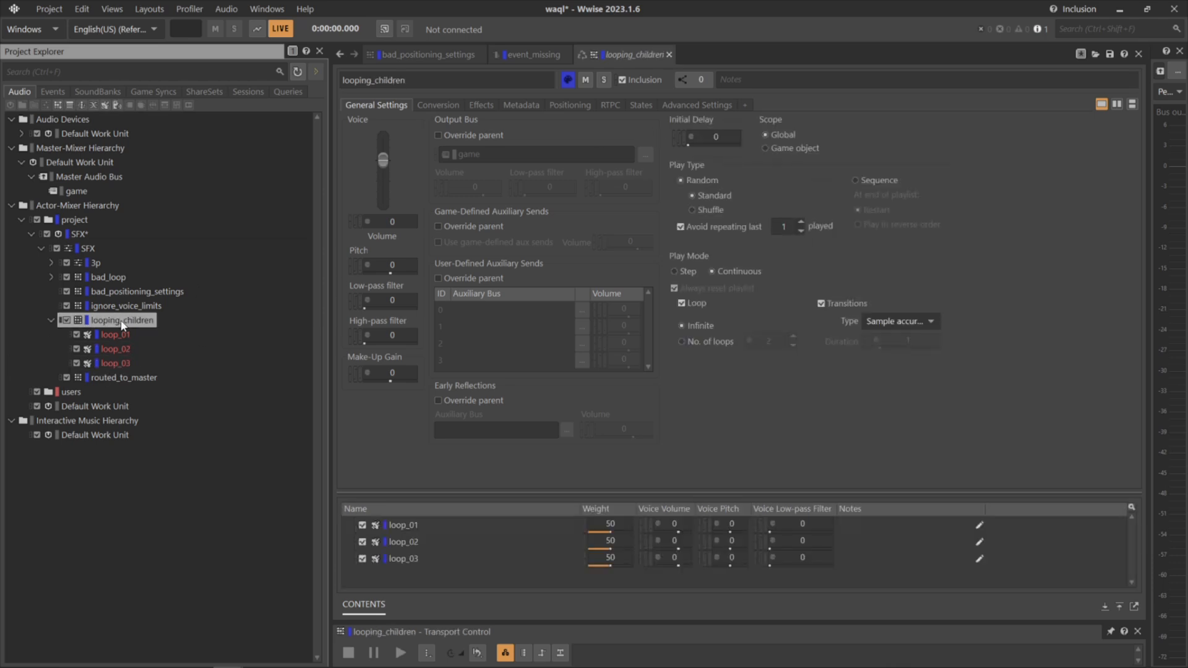
click(122, 332)
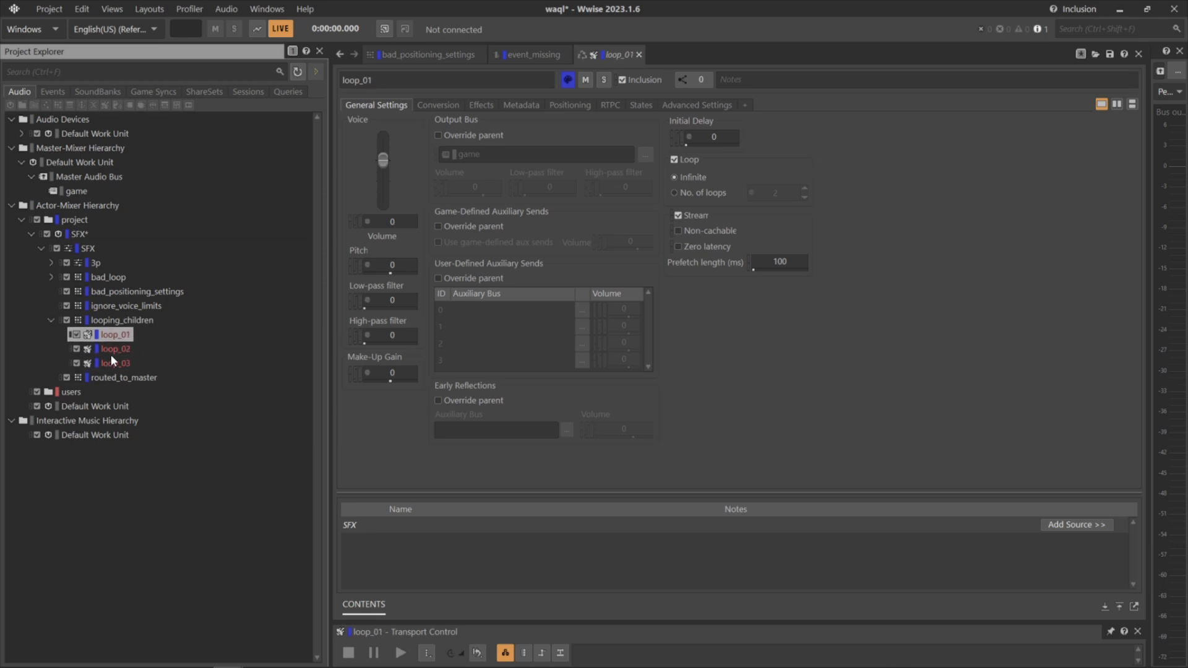
click(119, 323)
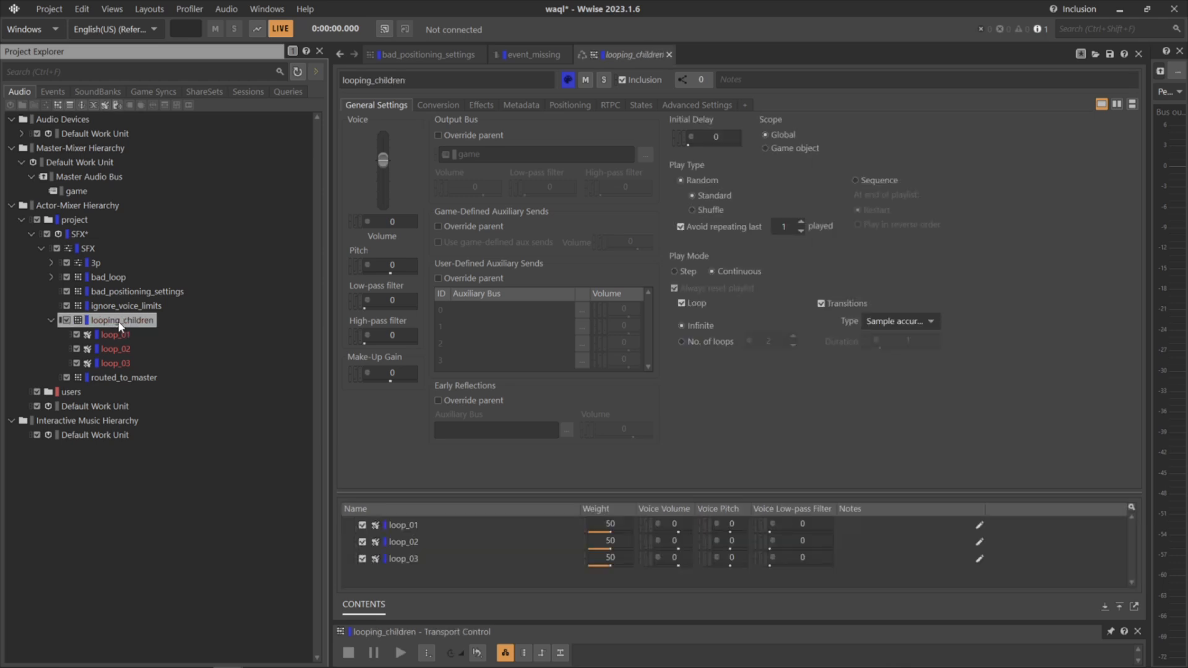
click(115, 350)
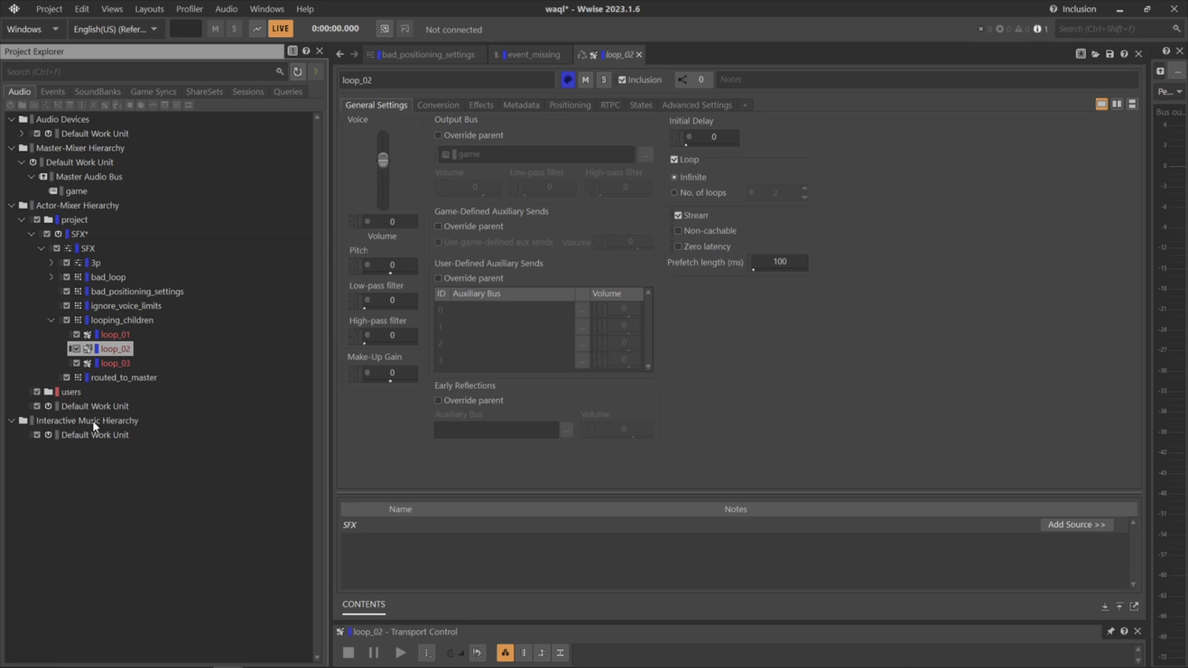
- Search the project with the WAQL text of the "FIX - loop containers with looping children" query and show the results in a repositioned List View
click(287, 92)
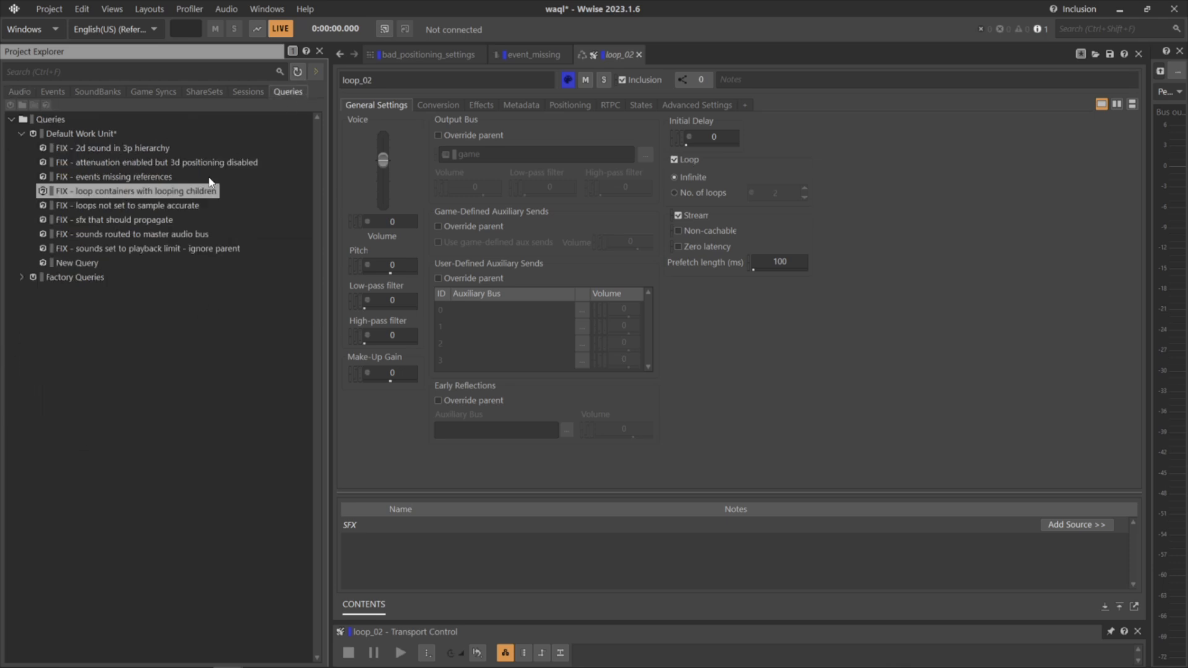
click(152, 178)
click(157, 193)
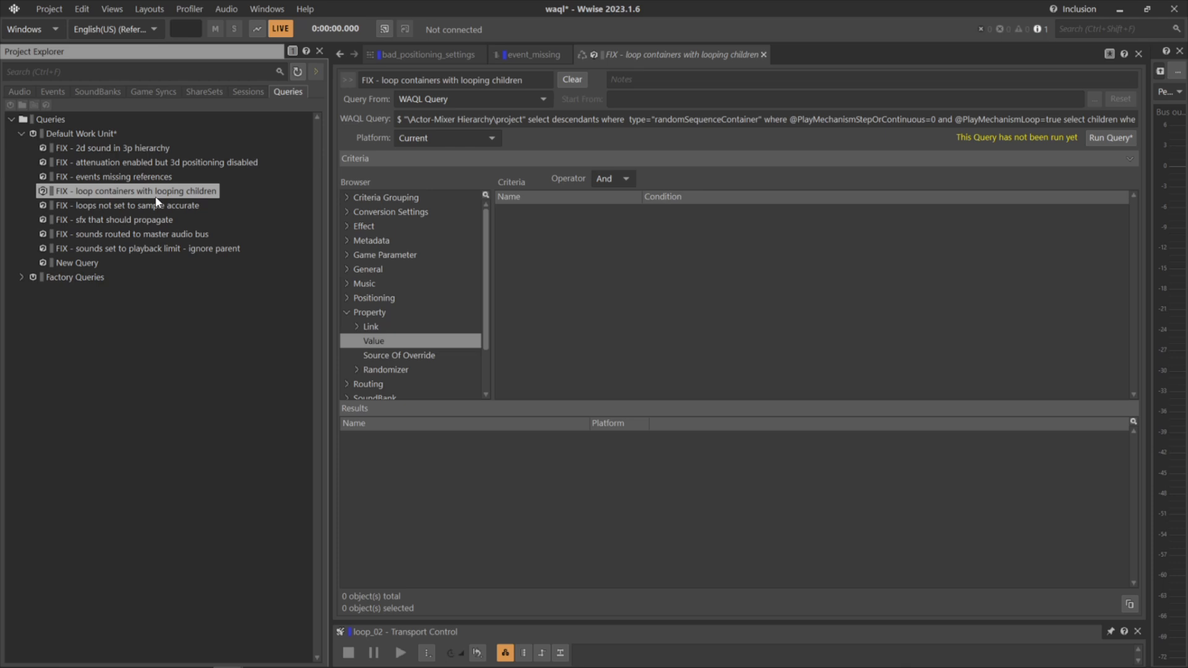
click(628, 120)
key(ctrl+a)
key(ctrl+c)
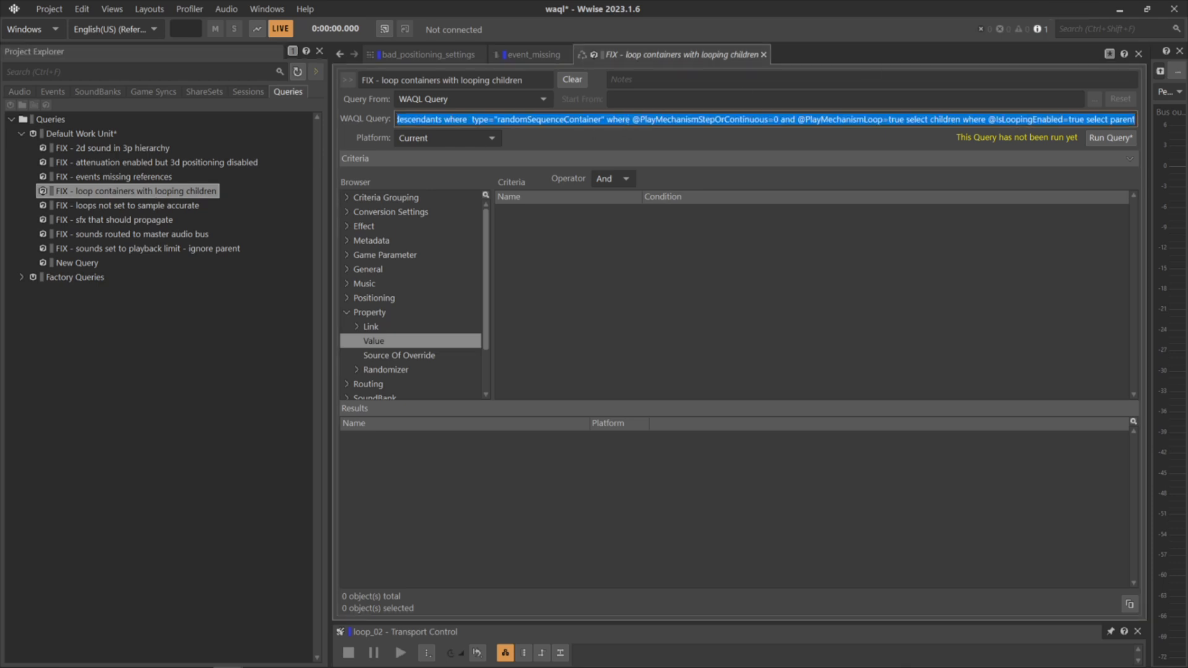
click(1155, 34)
key(ctrl+v)
click(742, 262)
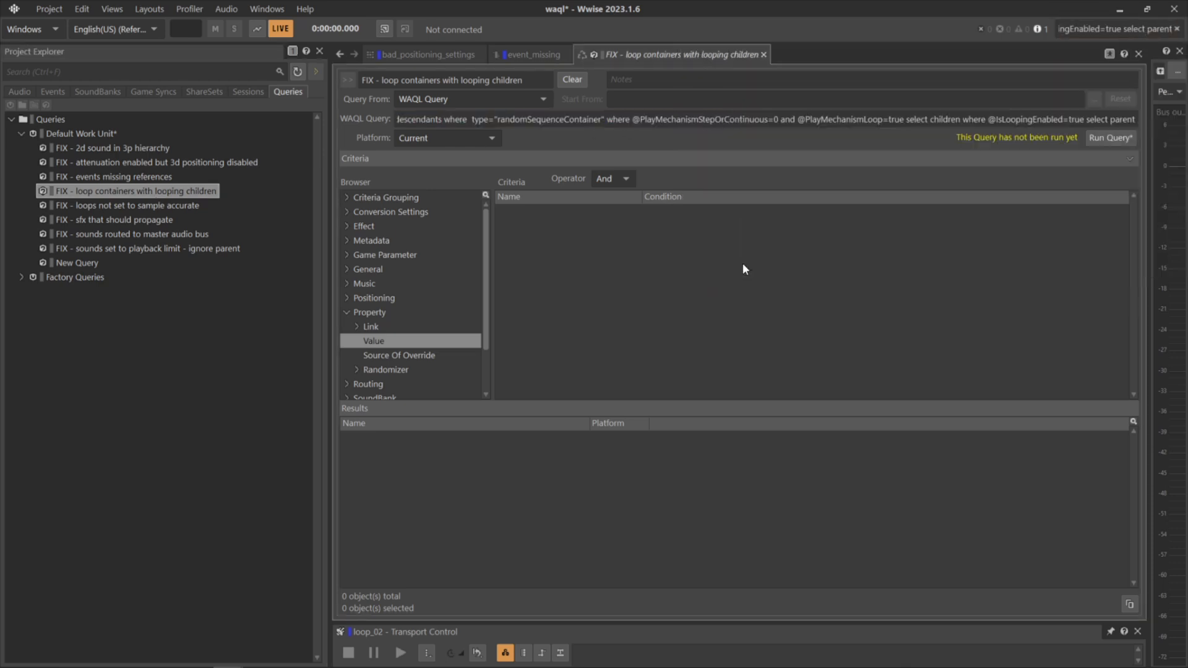
drag(703, 166, 655, 147)
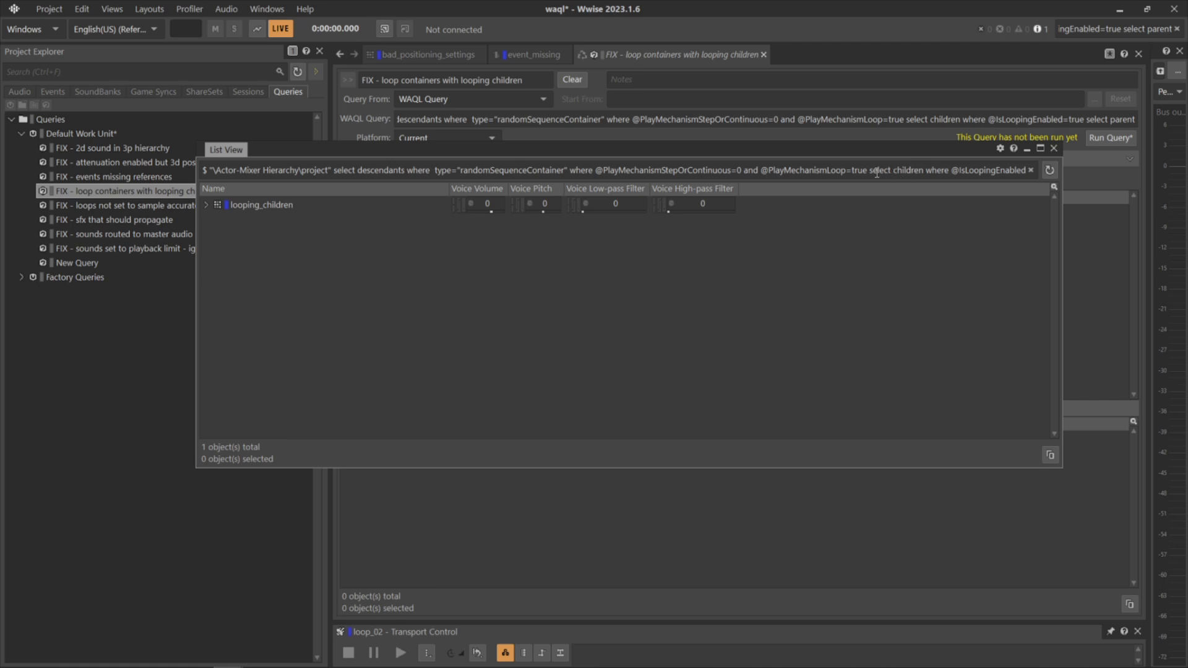
- Read the rest of the looping children query in the List View and expand the looping_children result
click(925, 170)
click(932, 170)
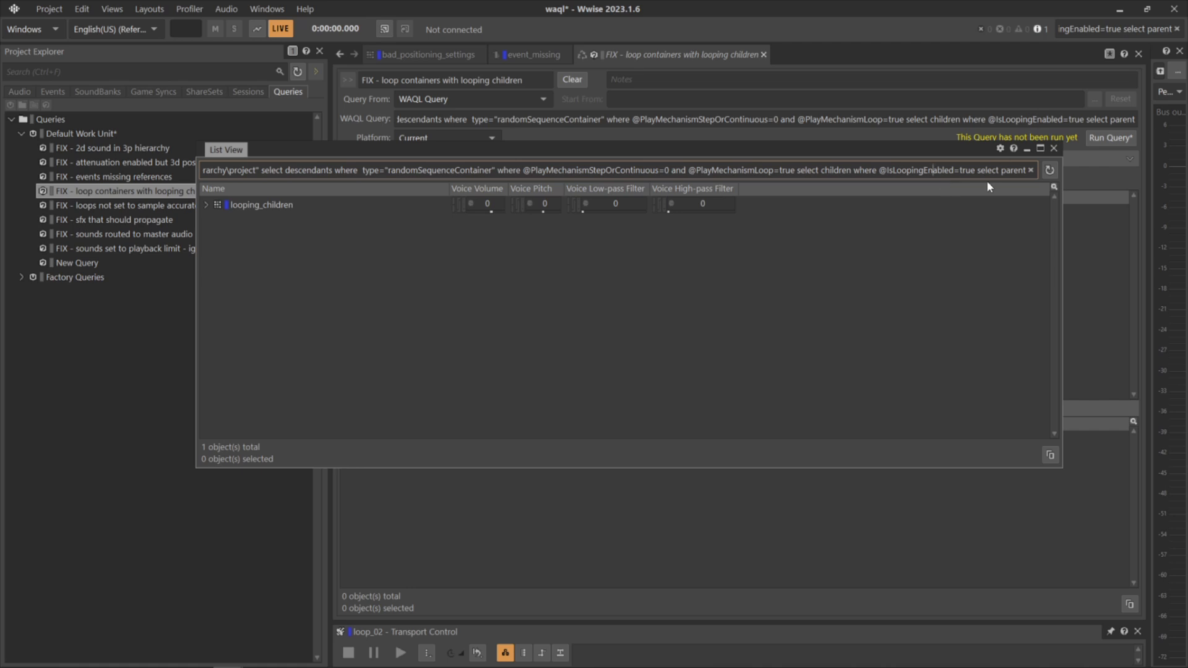
click(206, 205)
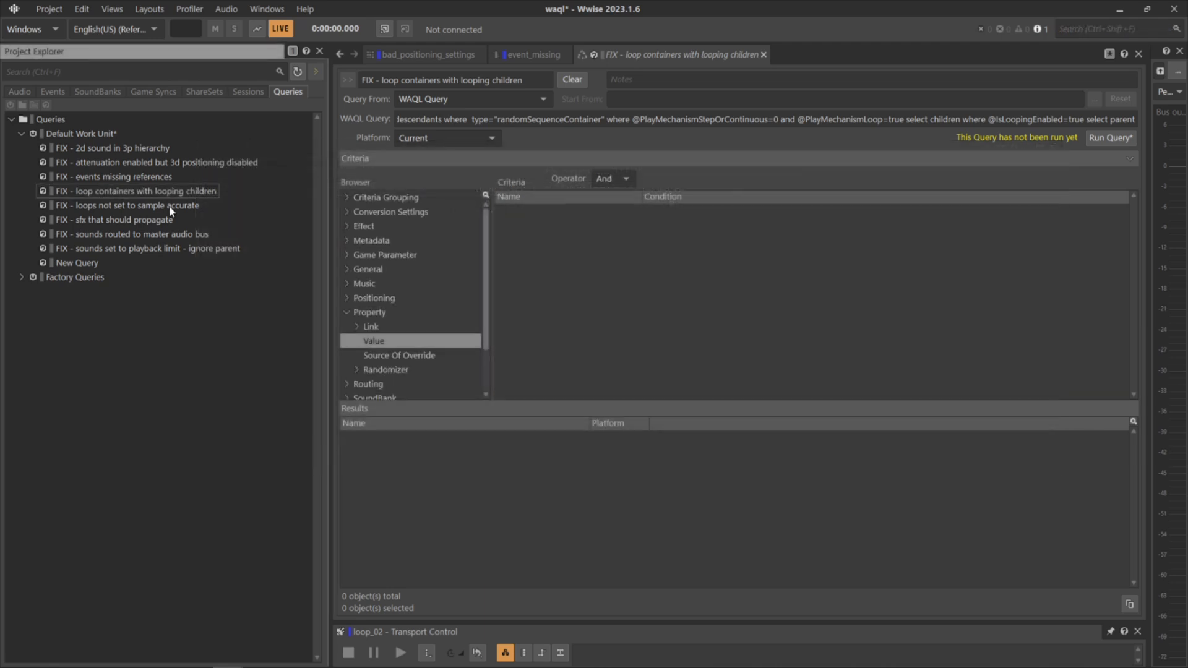
- Open the "FIX - loops not set to sample accurate" query, and examine the General Settings and child sounds of the bad_loop container
click(169, 205)
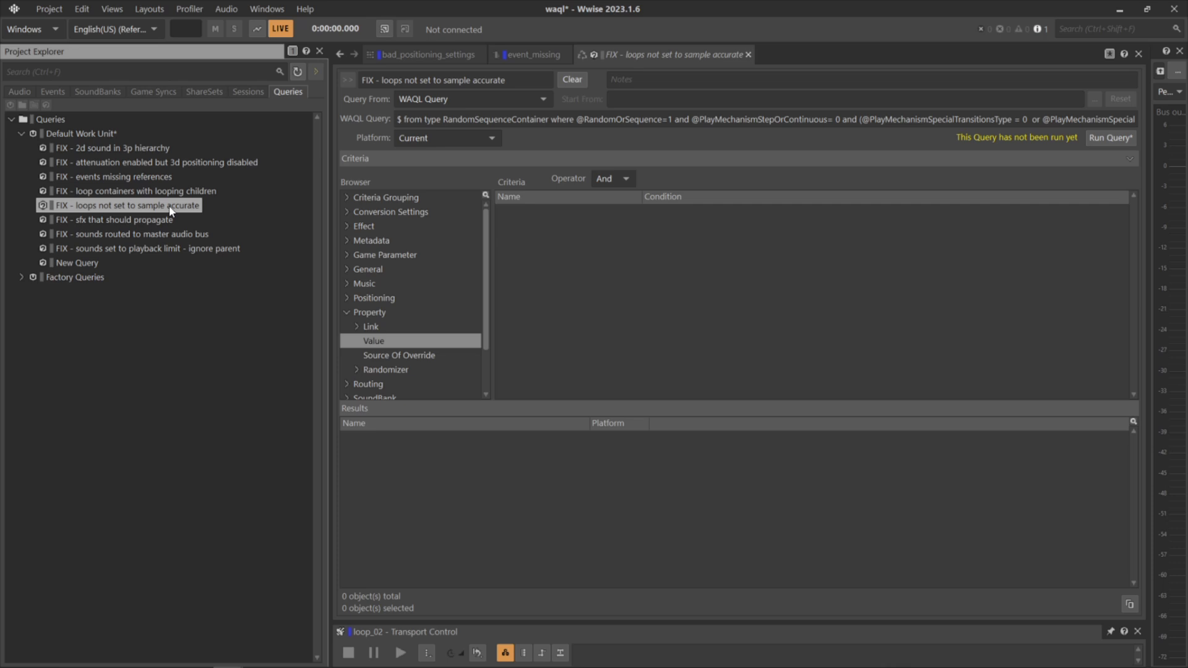
click(20, 90)
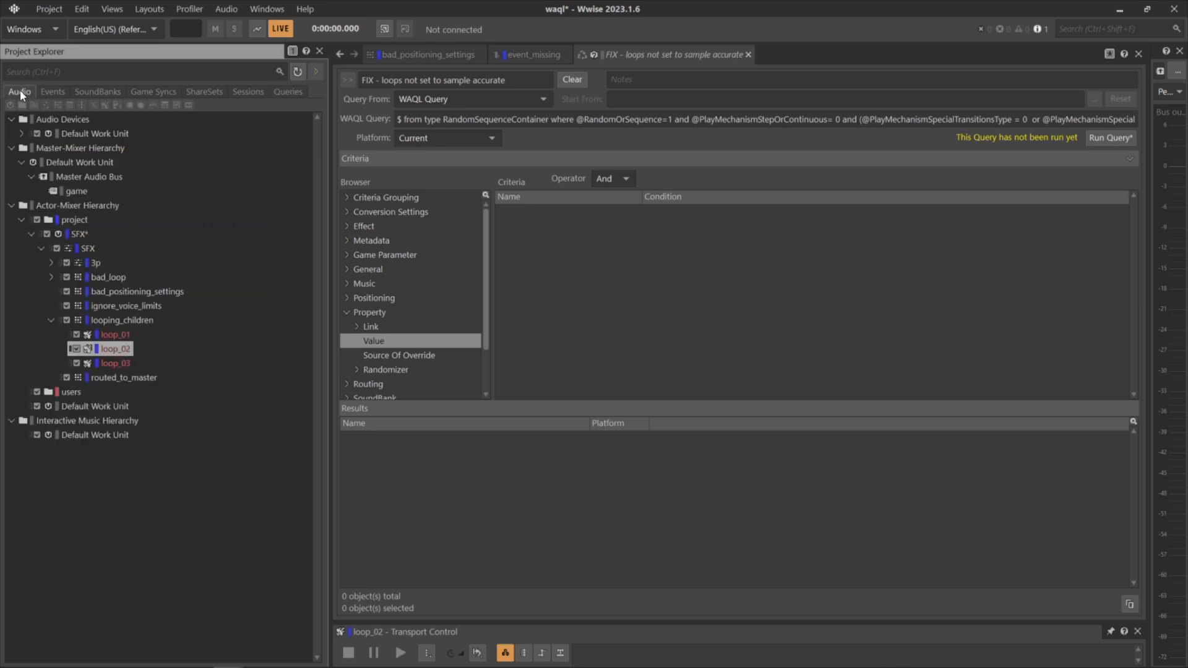
click(51, 320)
click(106, 277)
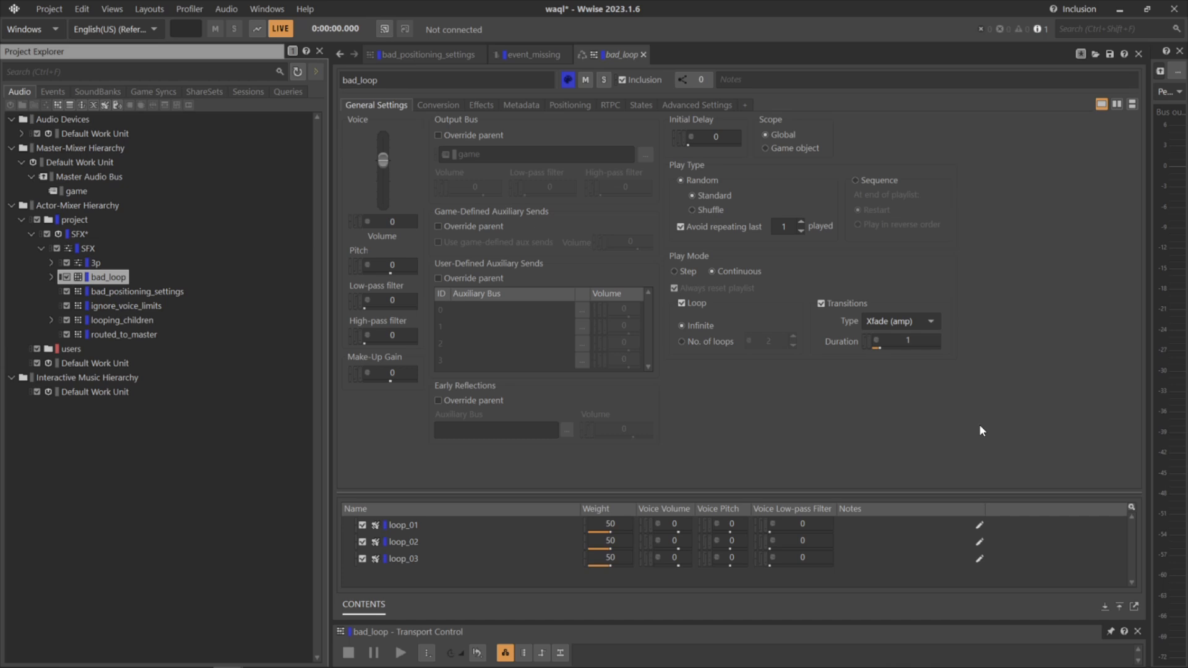
click(53, 276)
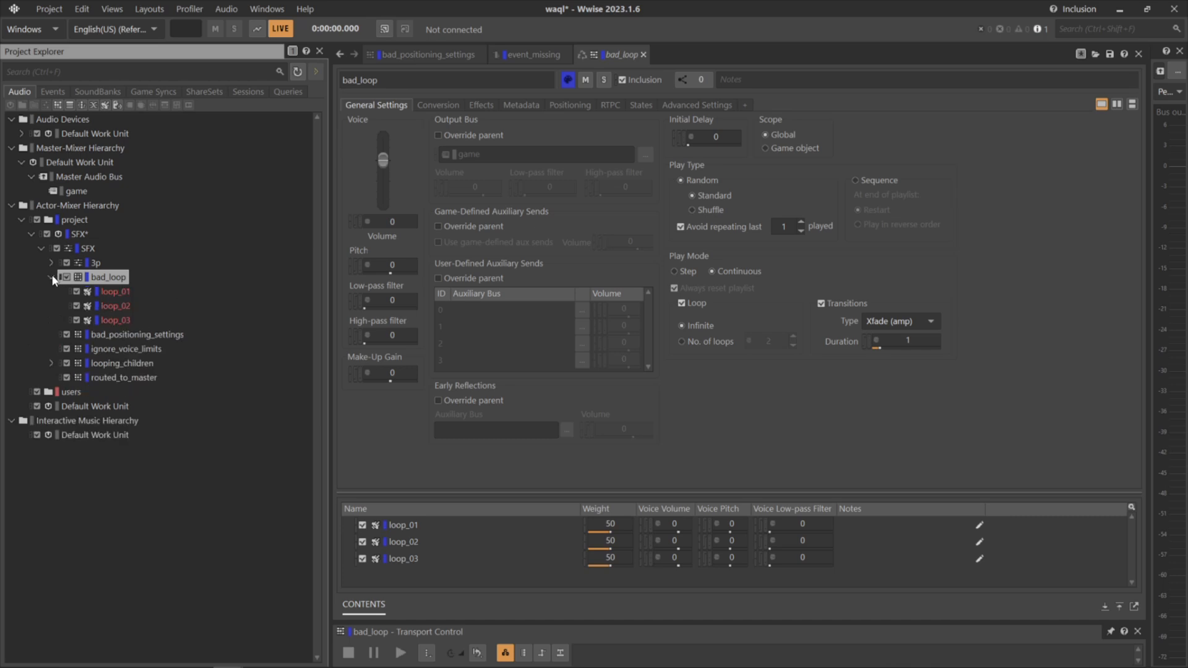
click(54, 276)
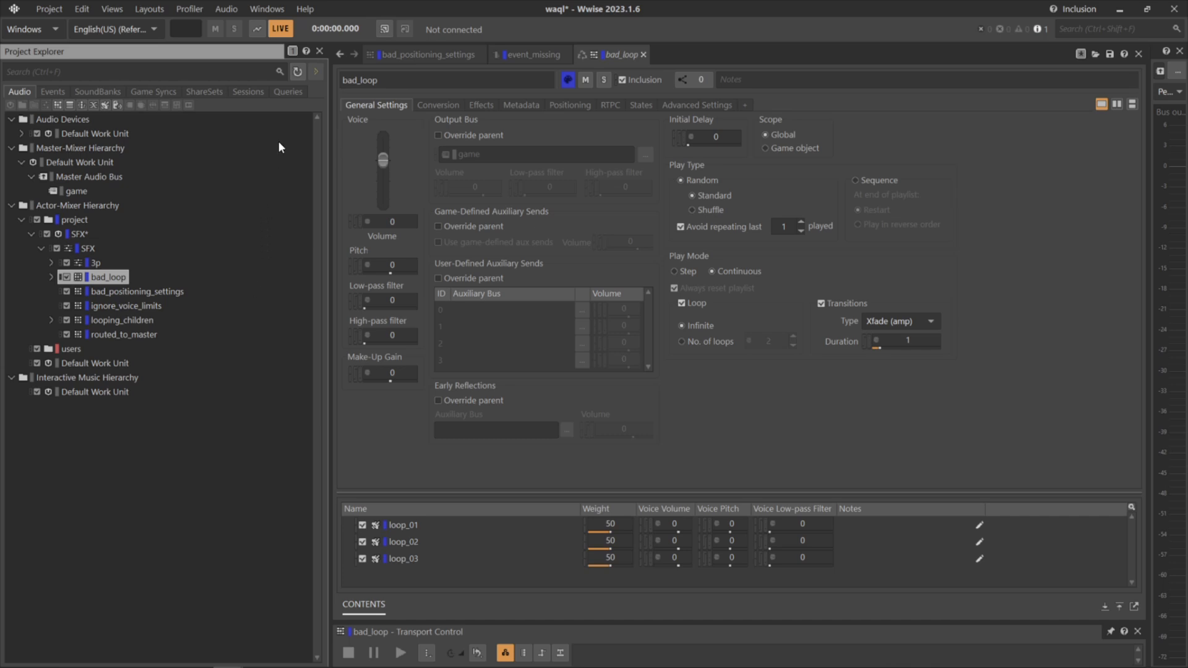
- Search the project with the WAQL text of "FIX - loops not set to sample accurate", show the results in a List View and read its conditions
click(289, 91)
click(148, 214)
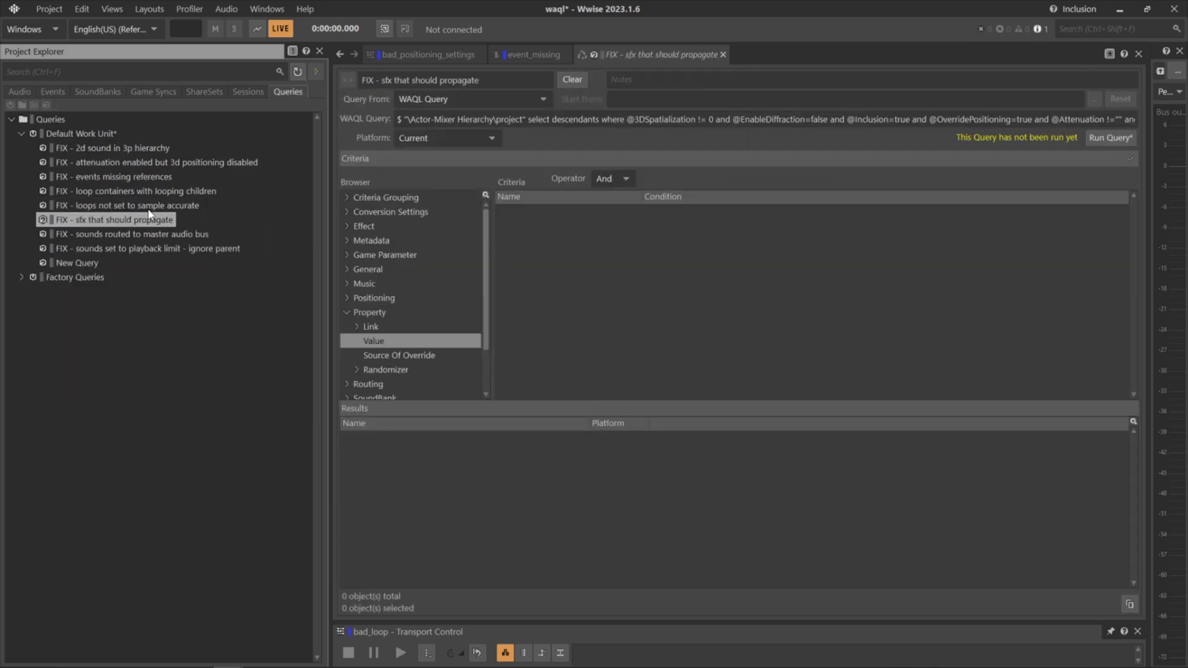
click(149, 209)
click(476, 120)
key(ctrl+c)
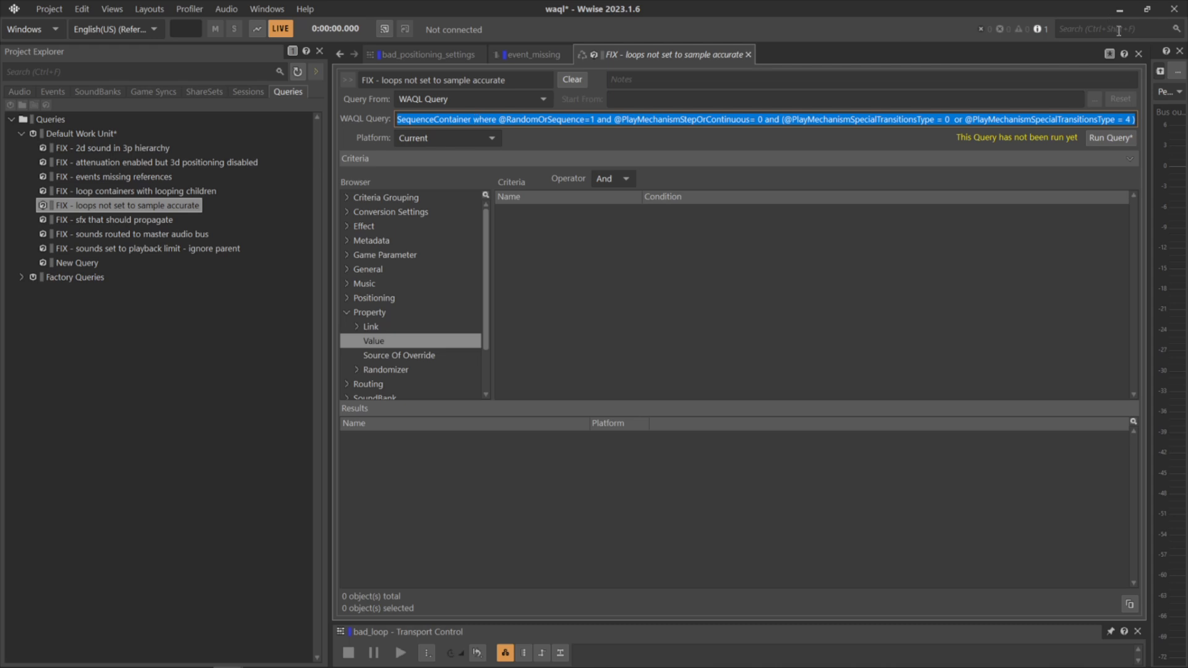
click(1118, 29)
key(ctrl+v)
click(744, 264)
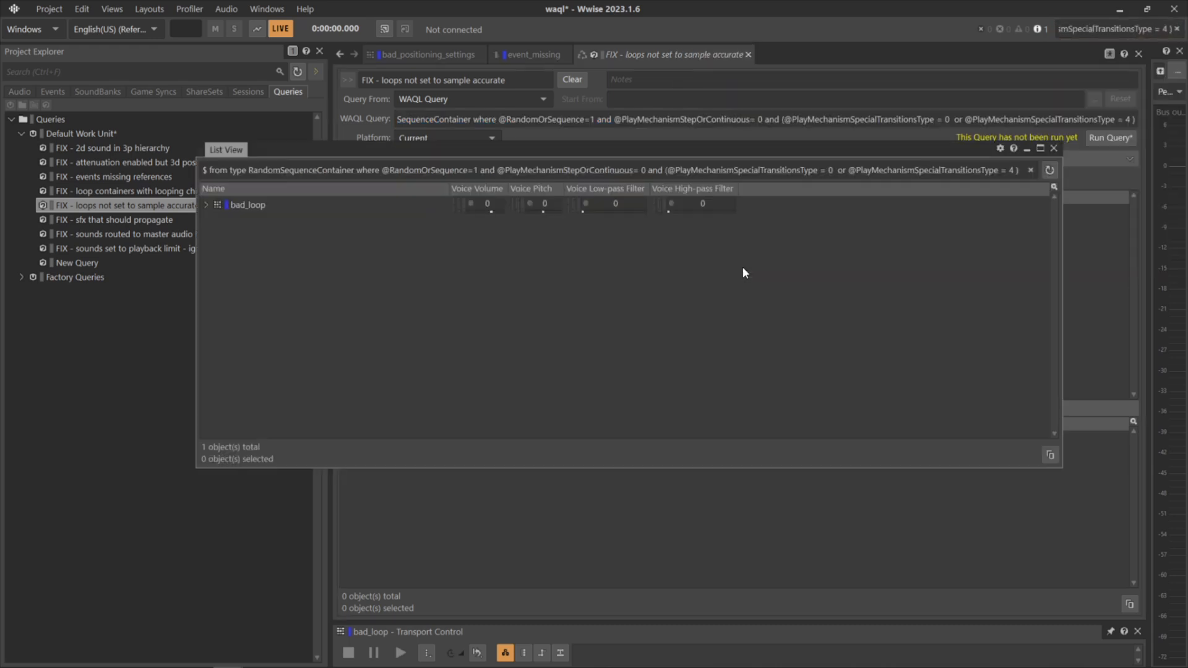
click(241, 170)
click(624, 170)
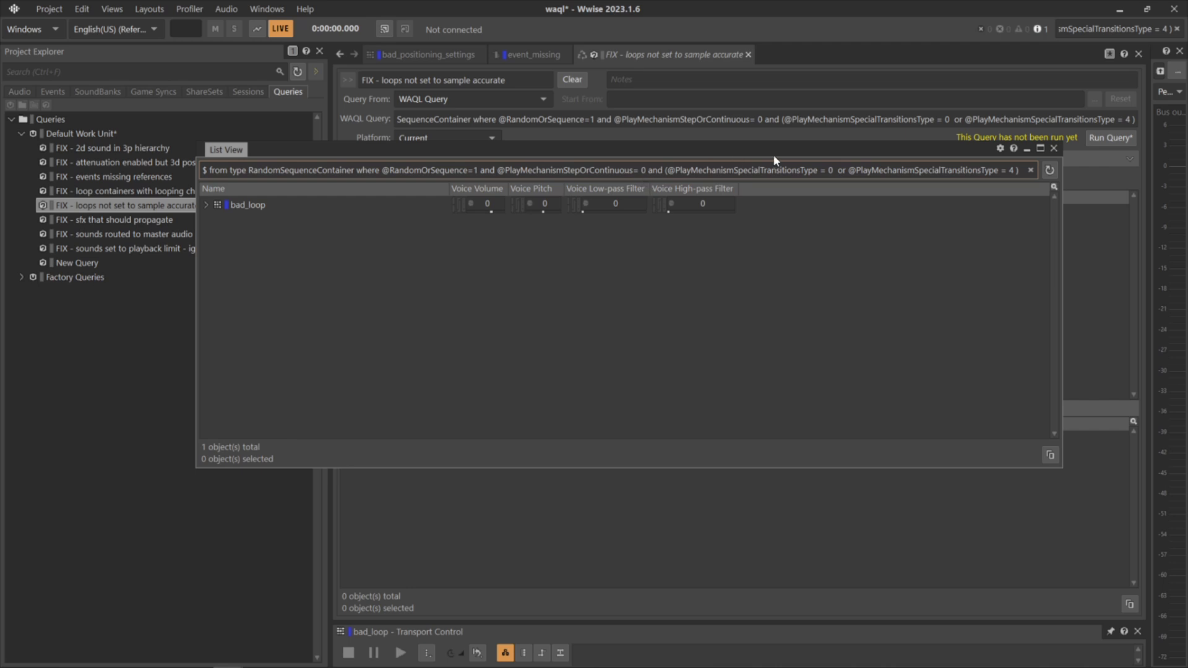
click(832, 172)
click(958, 171)
- Set the transition type of the bad_loop container to Sample accurate and refresh the query results in the List View
click(294, 205)
drag(437, 156, 402, 382)
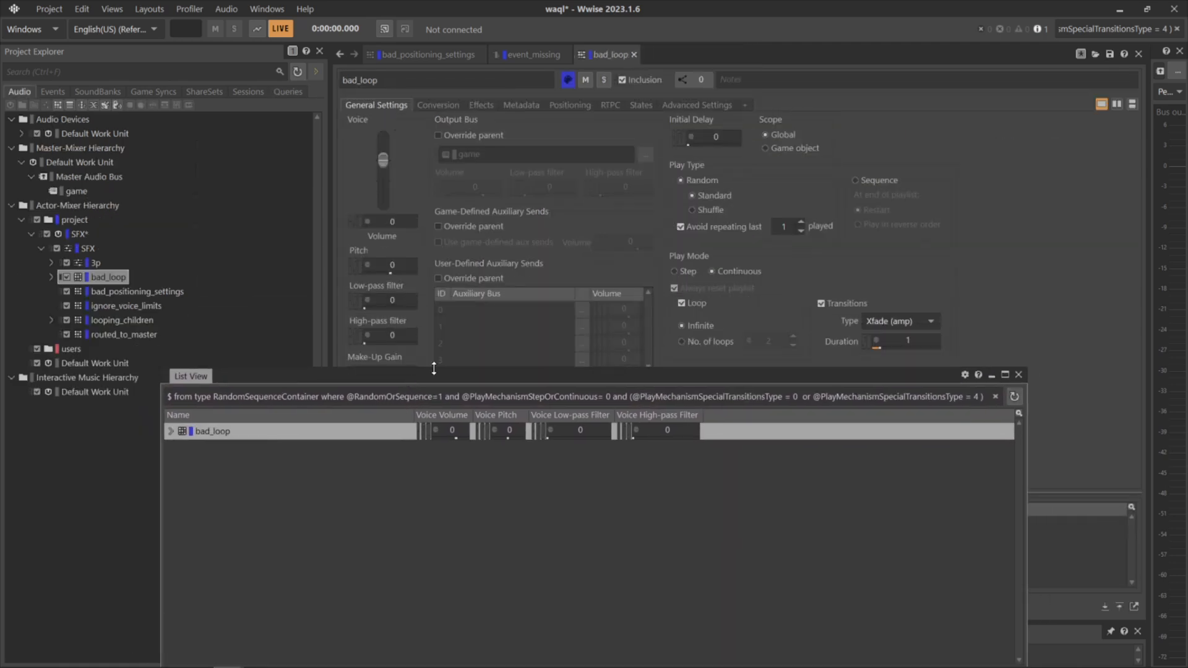
click(901, 320)
click(893, 378)
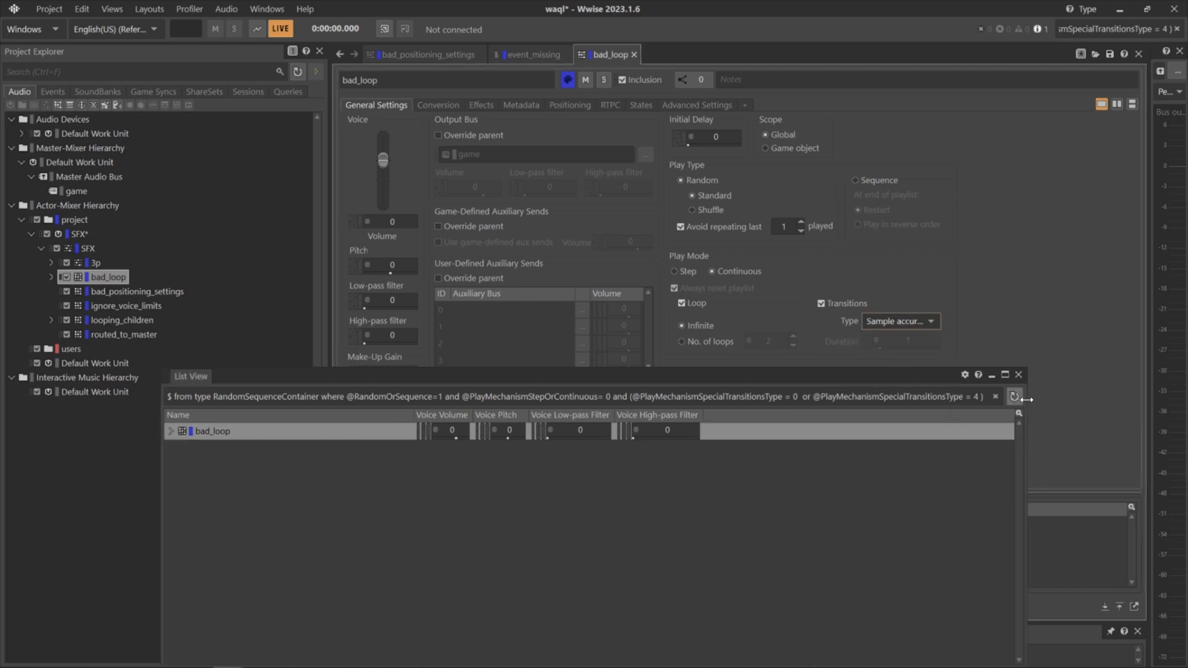
click(1014, 396)
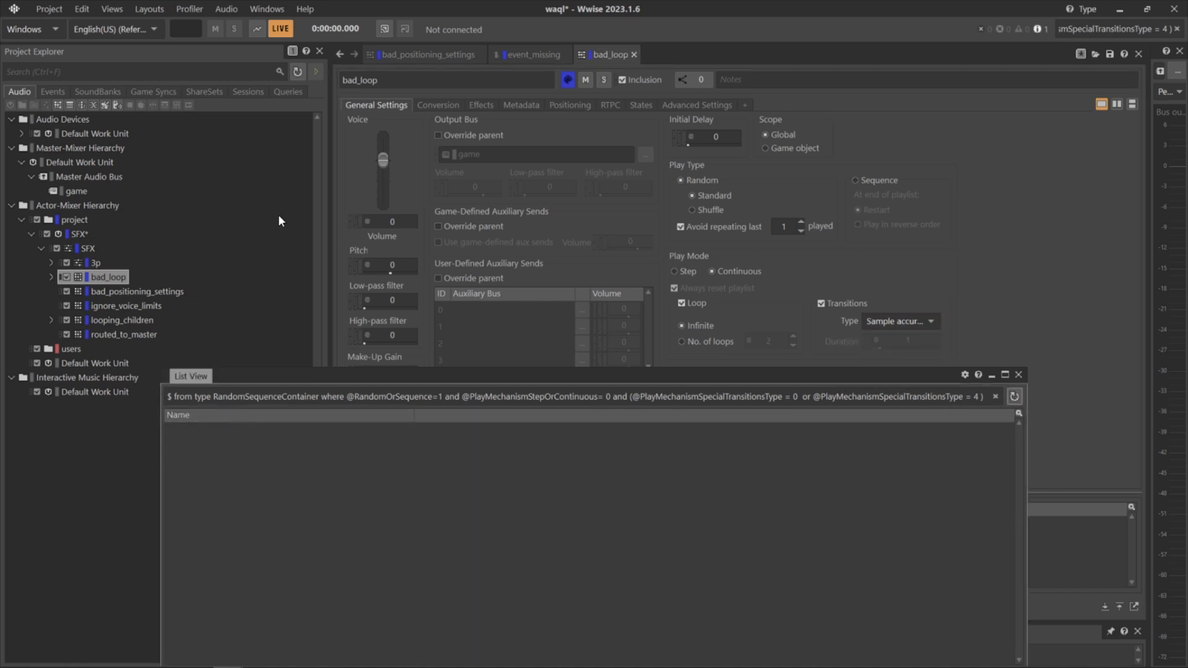
- Open the "FIX - sounds set to playback limit - ignore parent" query, and show the Advanced Settings of the ignore_voice_limits container
click(291, 94)
click(199, 262)
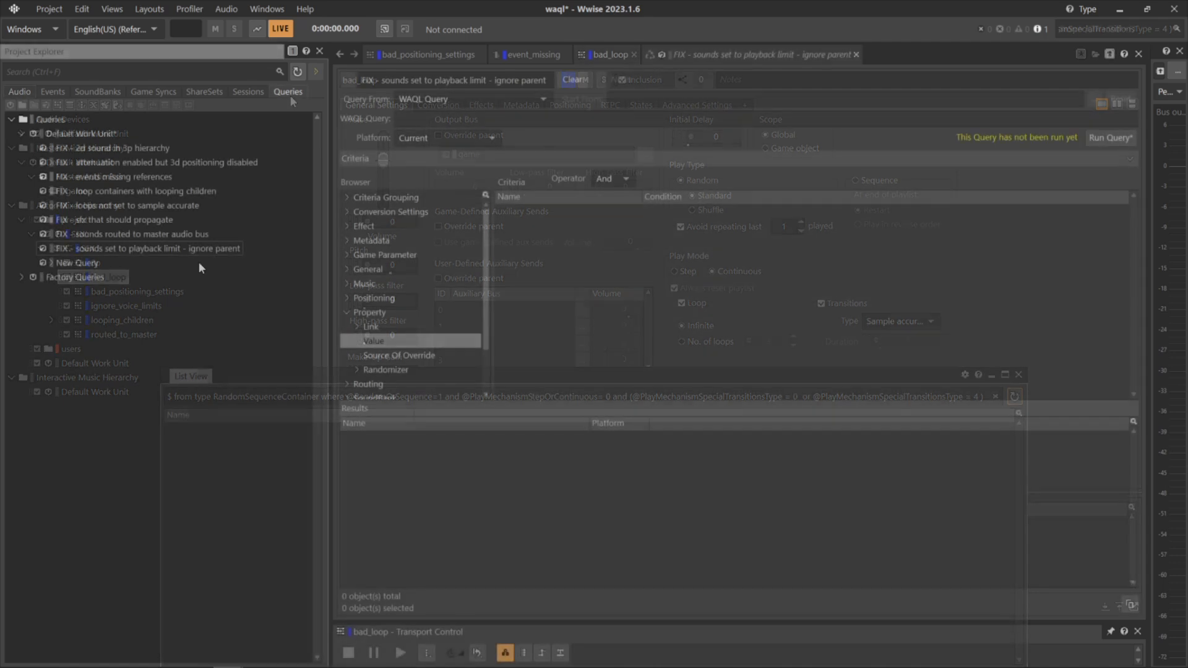
click(206, 250)
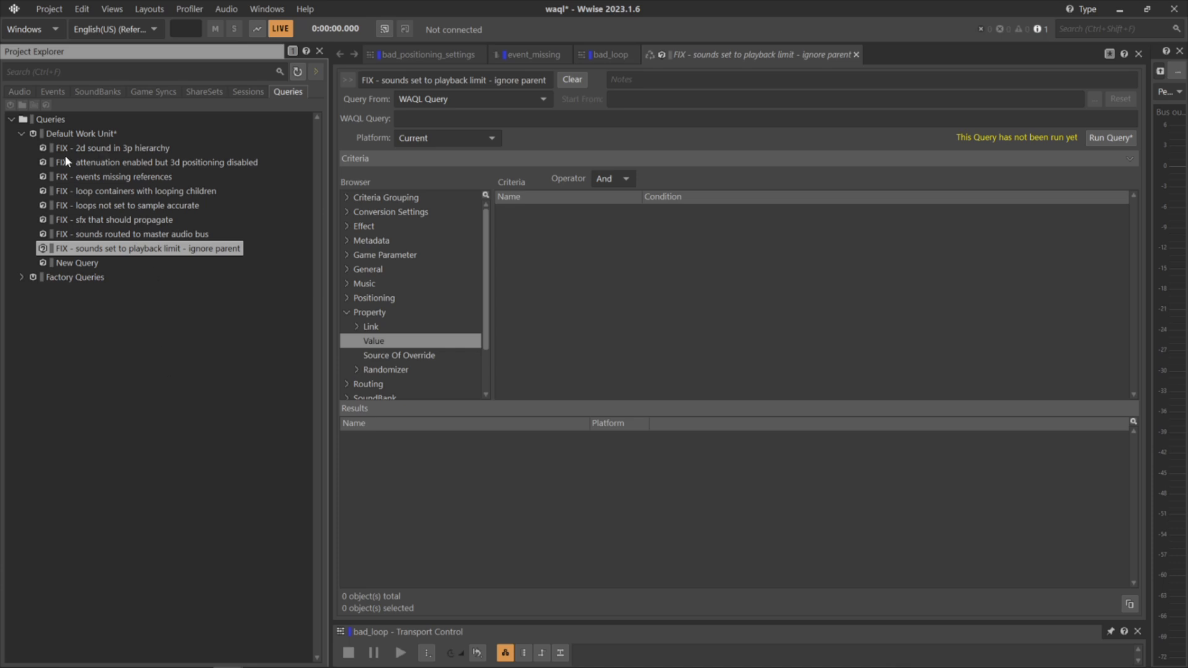
click(20, 90)
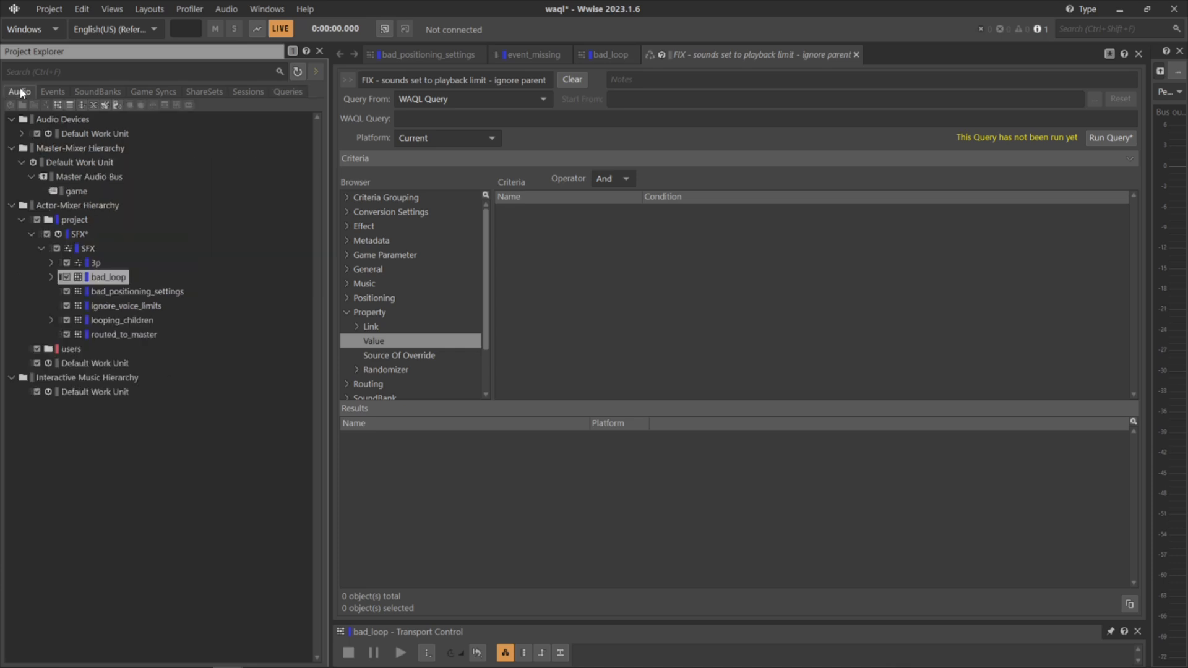
click(132, 306)
click(701, 105)
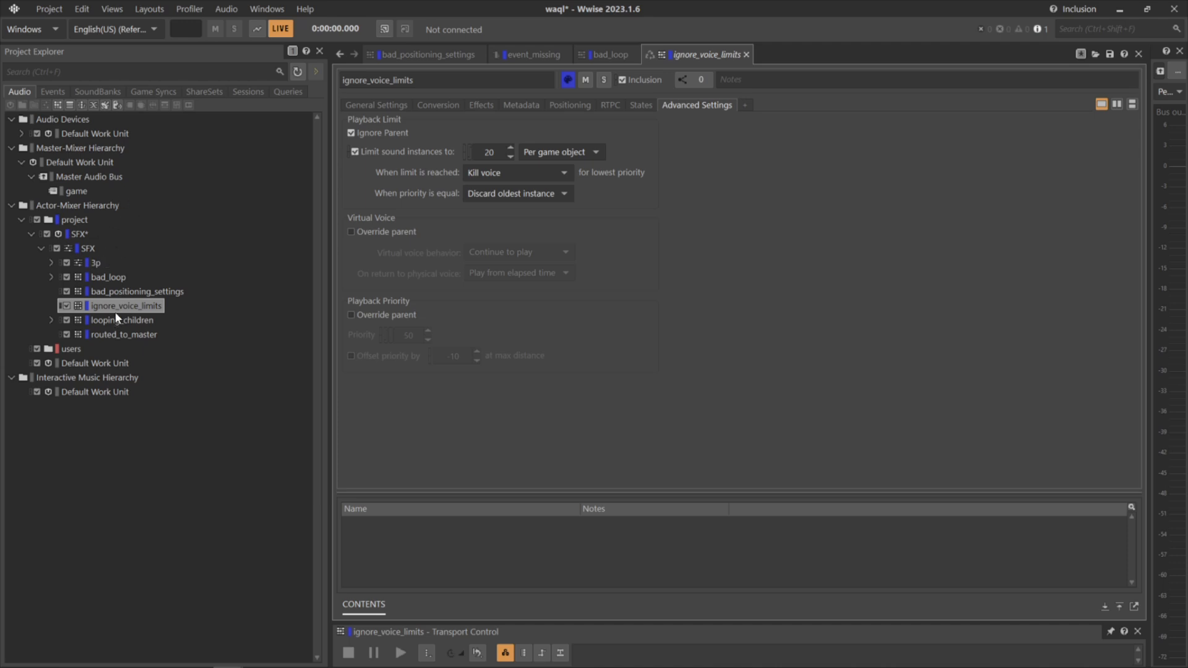
- Limit the SFX actor-mixer to 10 sound instances and return to the playback limit settings of ignore_voice_limits
click(89, 247)
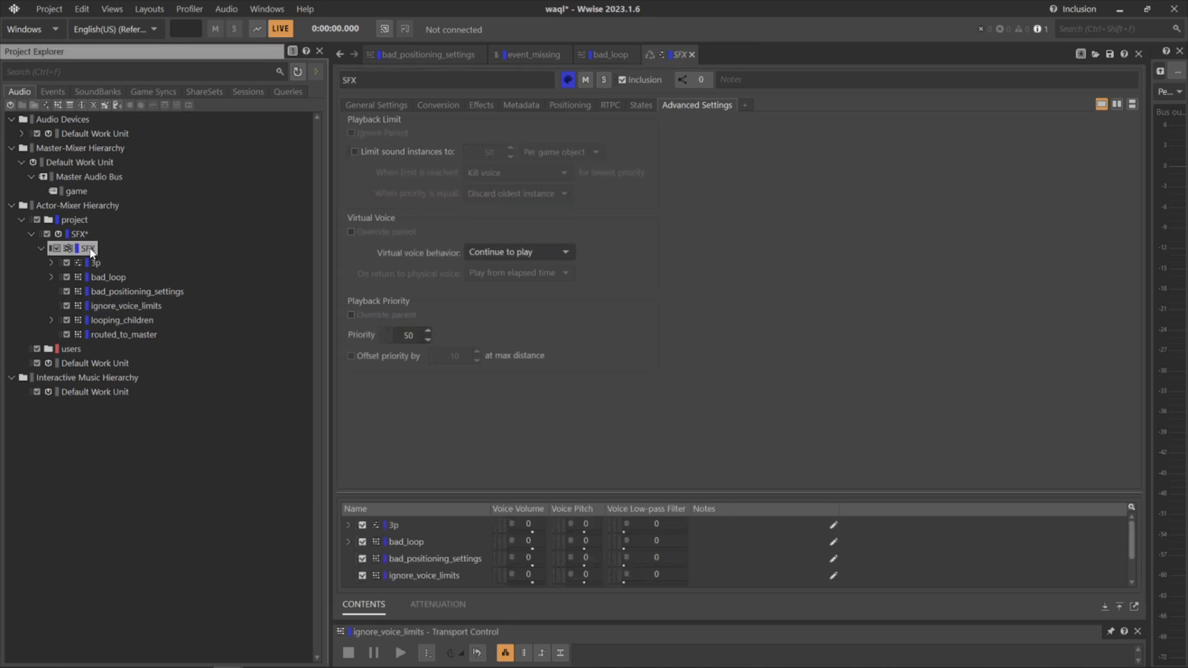
click(384, 151)
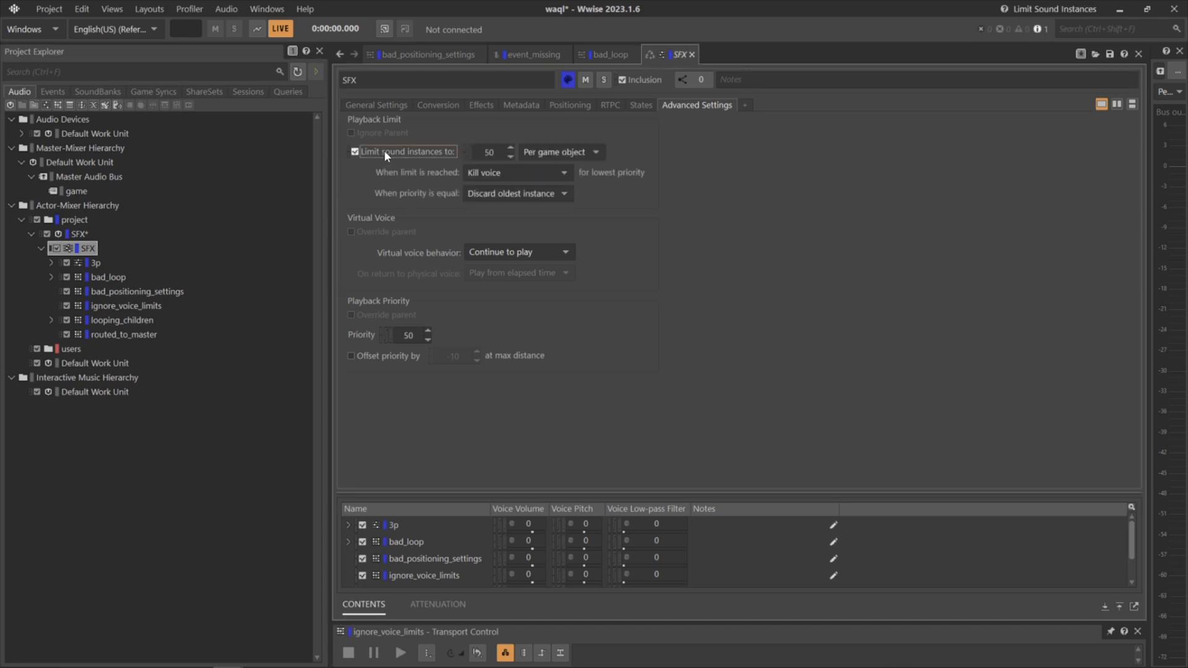
click(502, 150)
text(10)
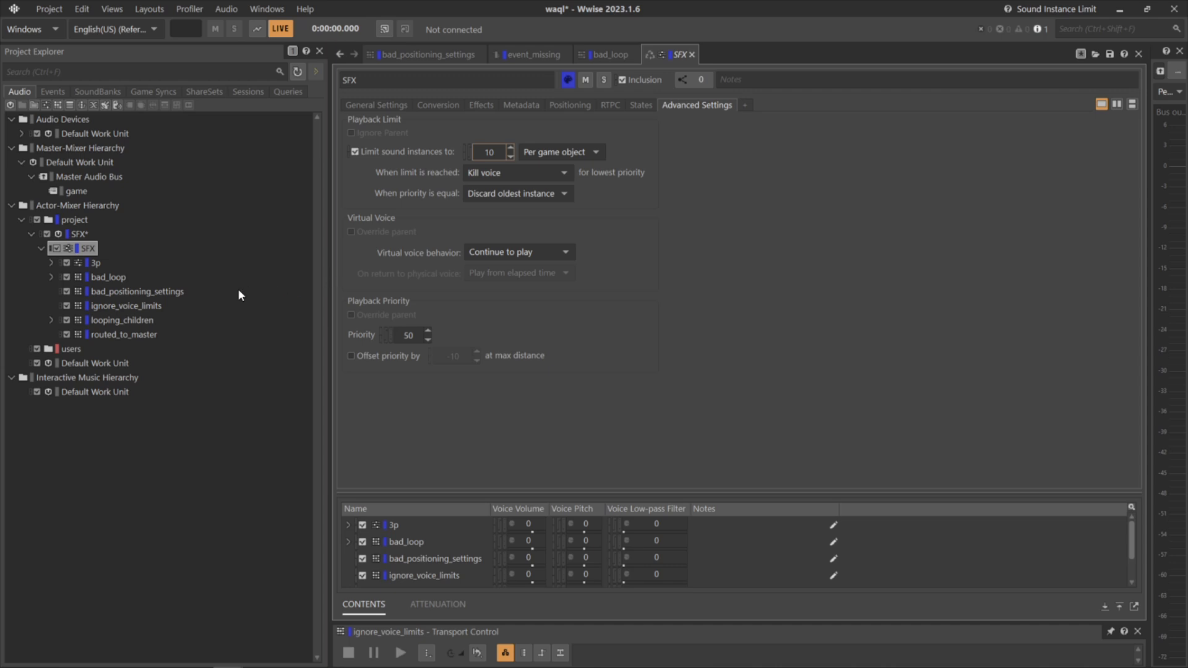
click(140, 306)
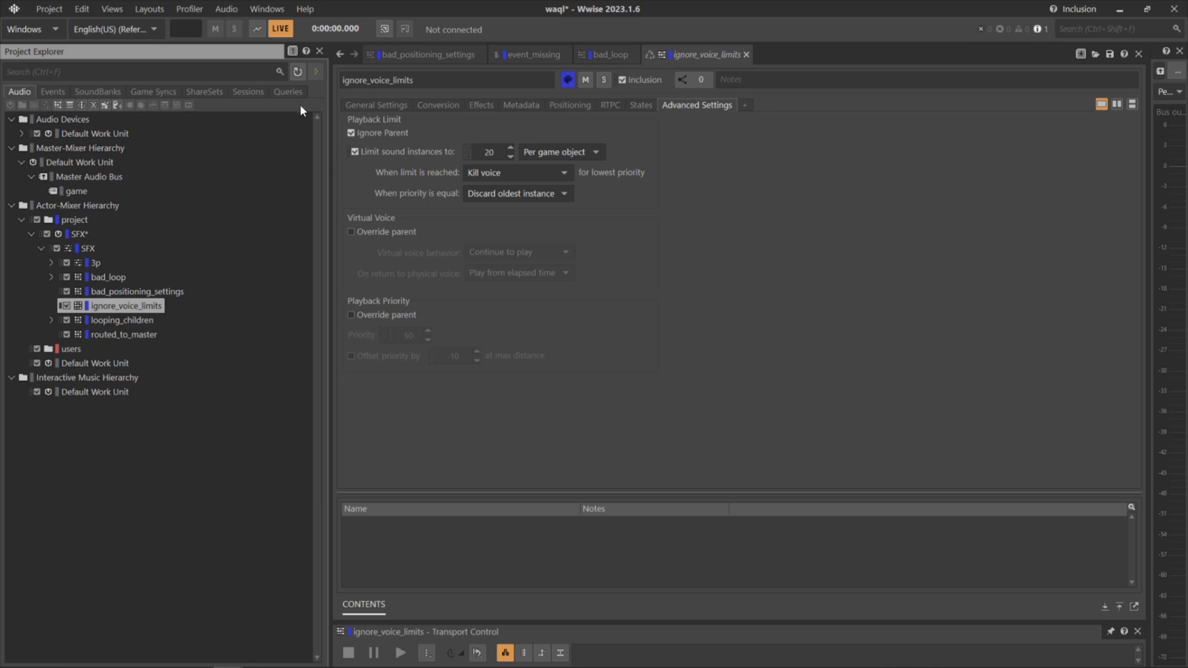
- Search the project with the WAQL query $ "actor-mixer hierarchy\project" and show the result in a List View
click(288, 92)
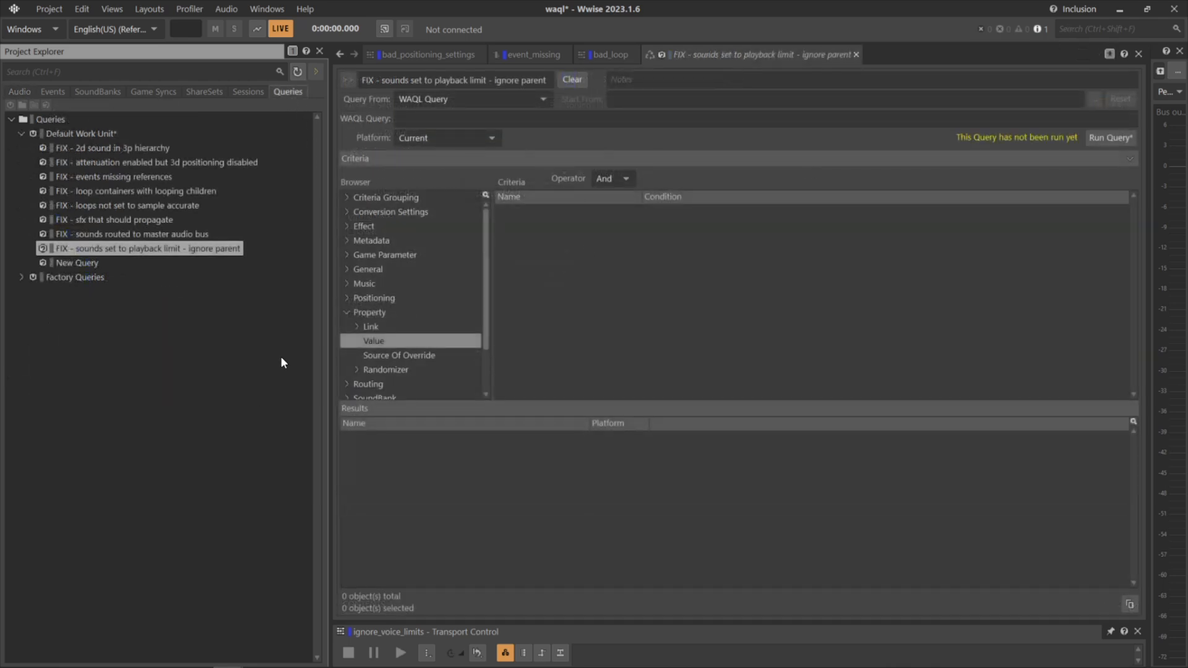
click(1079, 30)
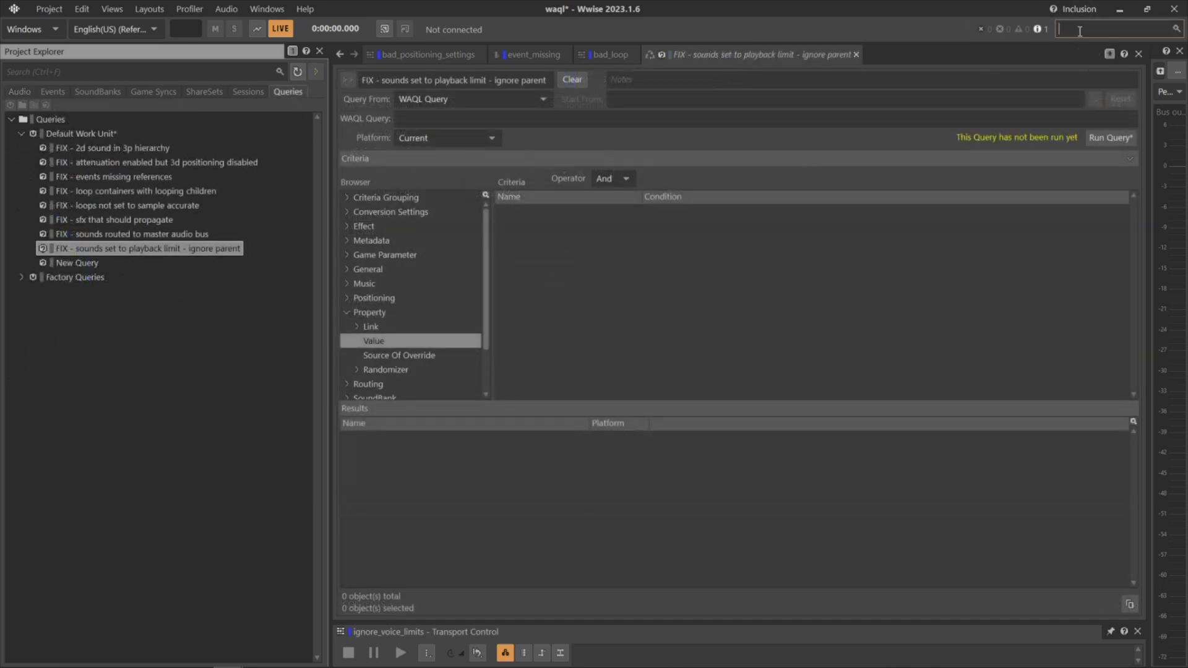
text($)
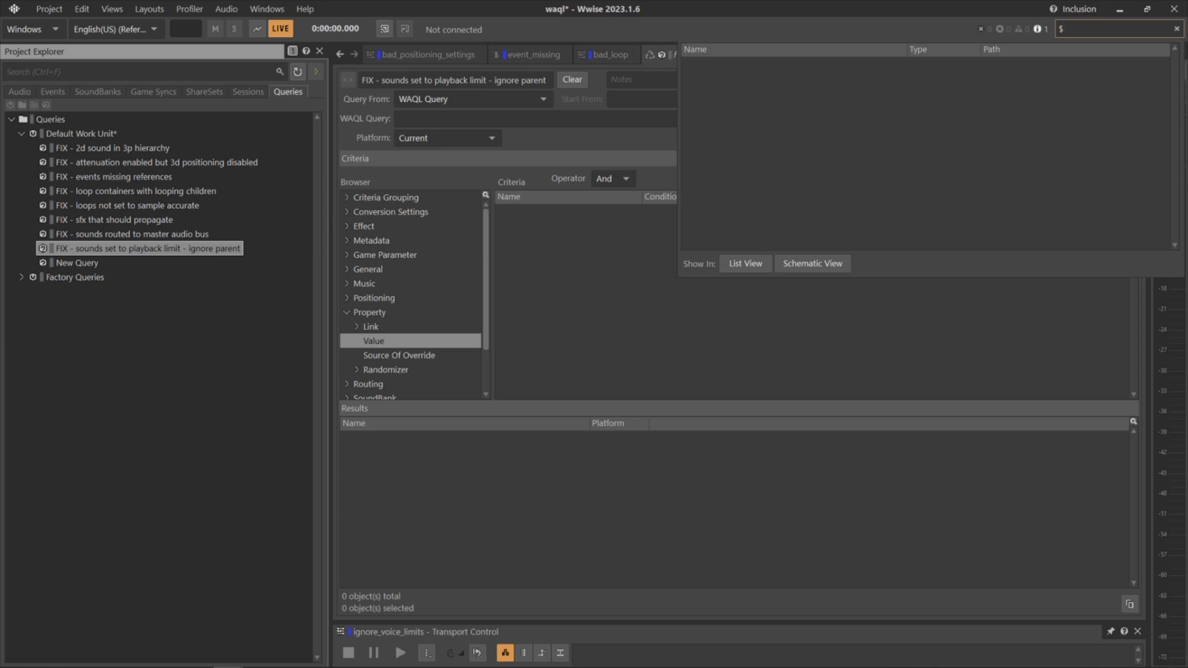
text( "act)
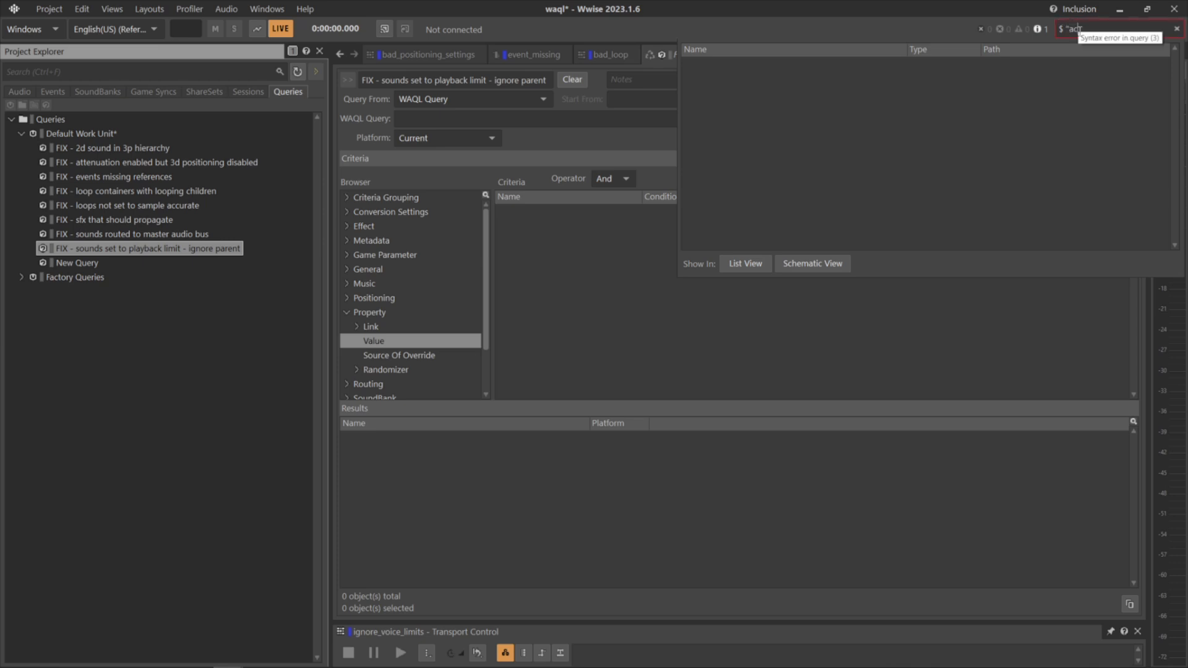
text(or-mixer hierarchy\)
text(project")
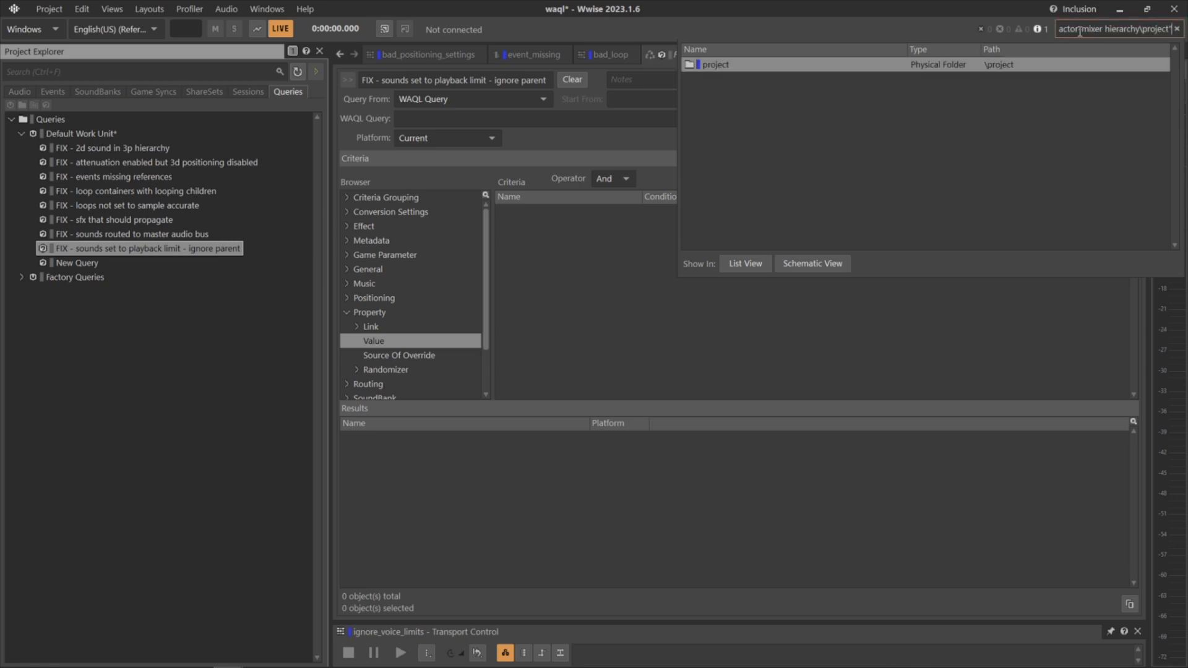
click(732, 266)
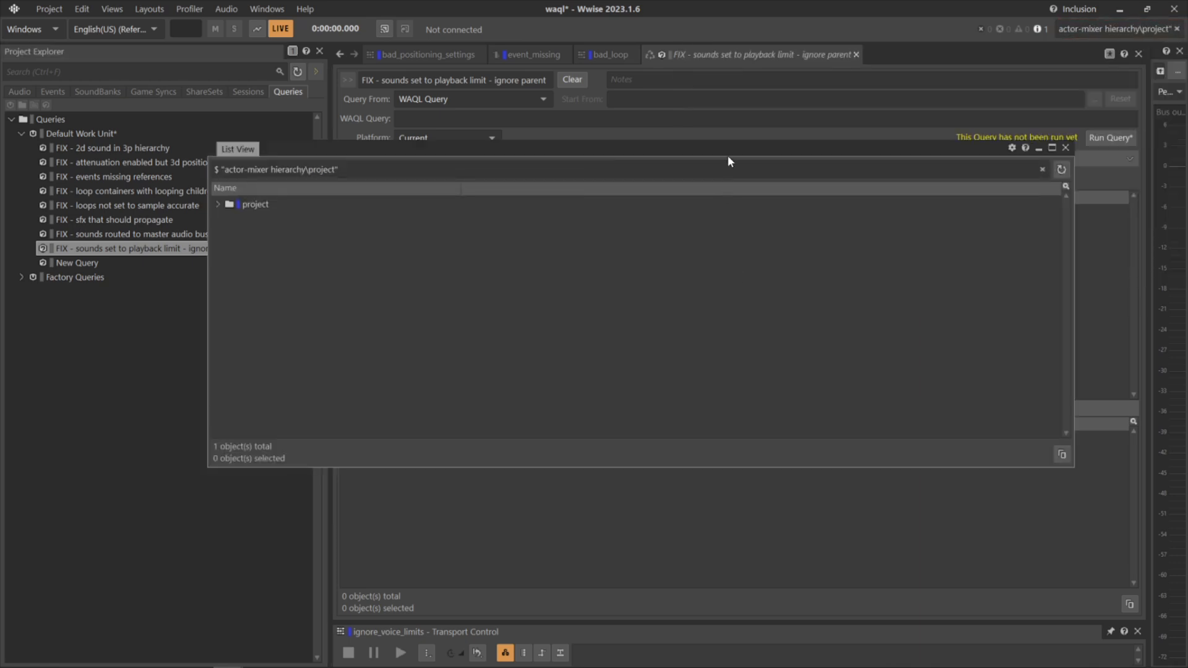
- Extend the List View query with "select descendants" to cover everything under the project folder
click(411, 172)
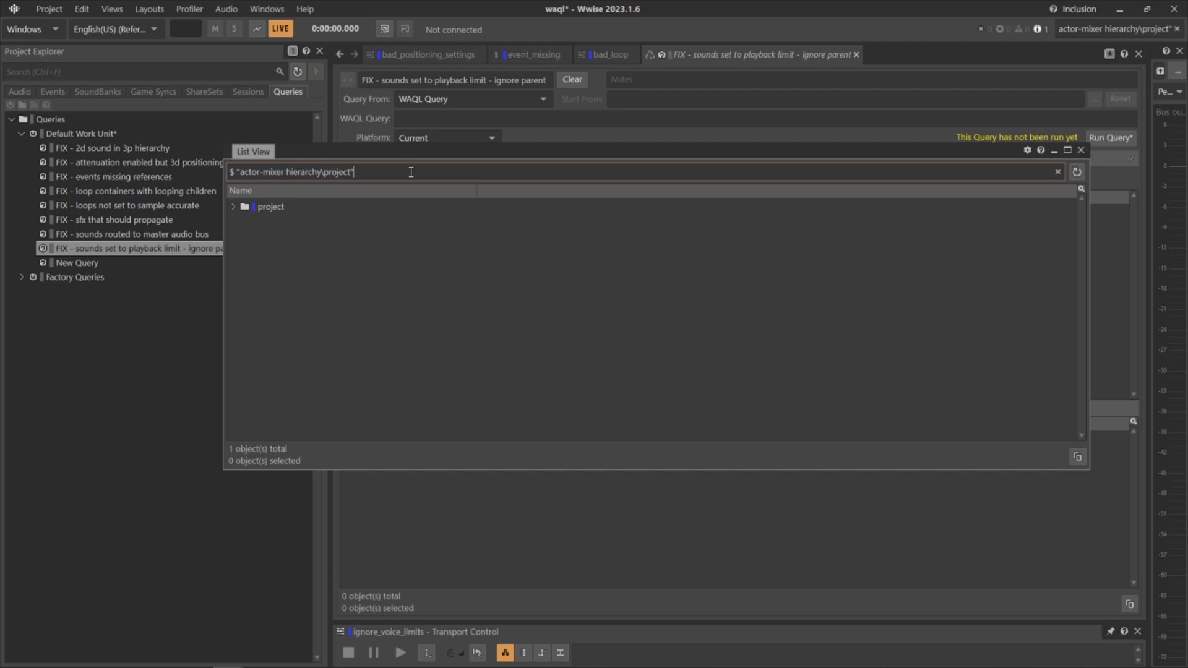
text(selec)
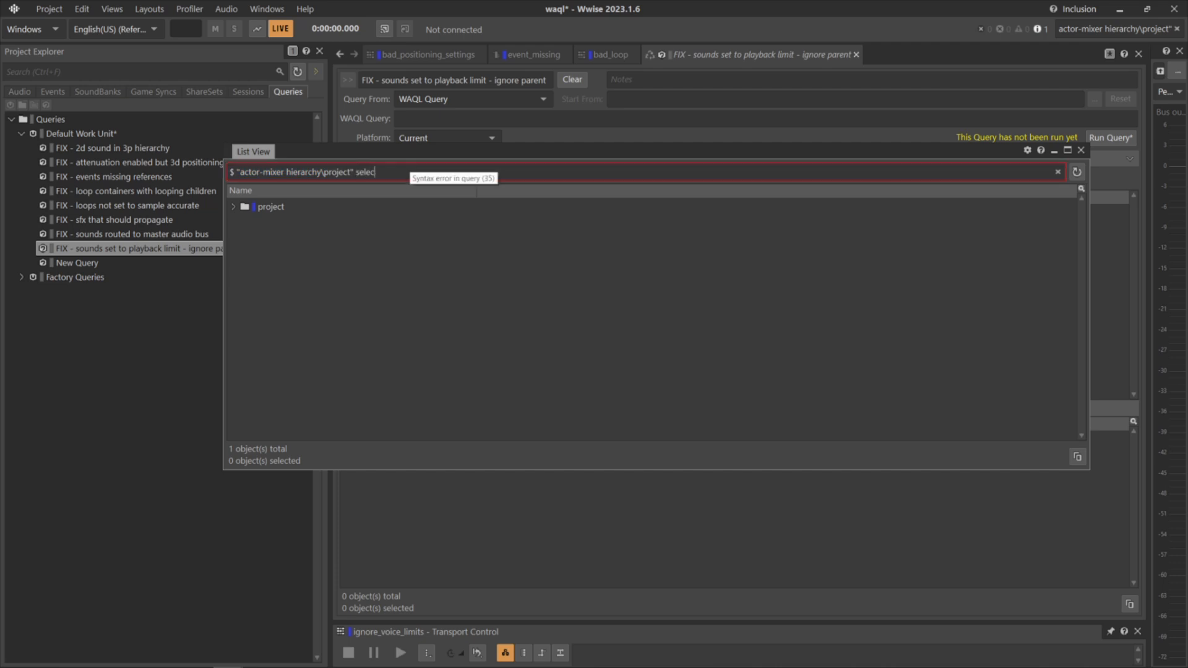
text(t descendants)
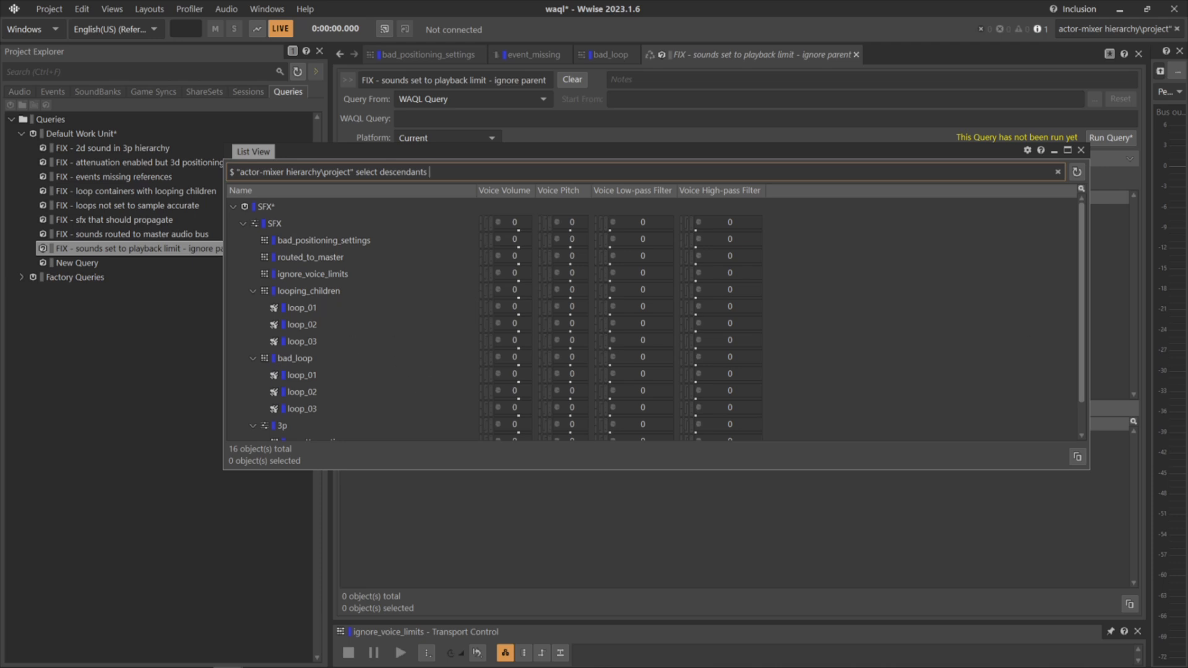
- Switch to the RandomSequenceContainer reference page in the browser, find "ignore parent" and copy the property name IgnoreParentMaxSoundInstance
drag(1187, 156, 493, 156)
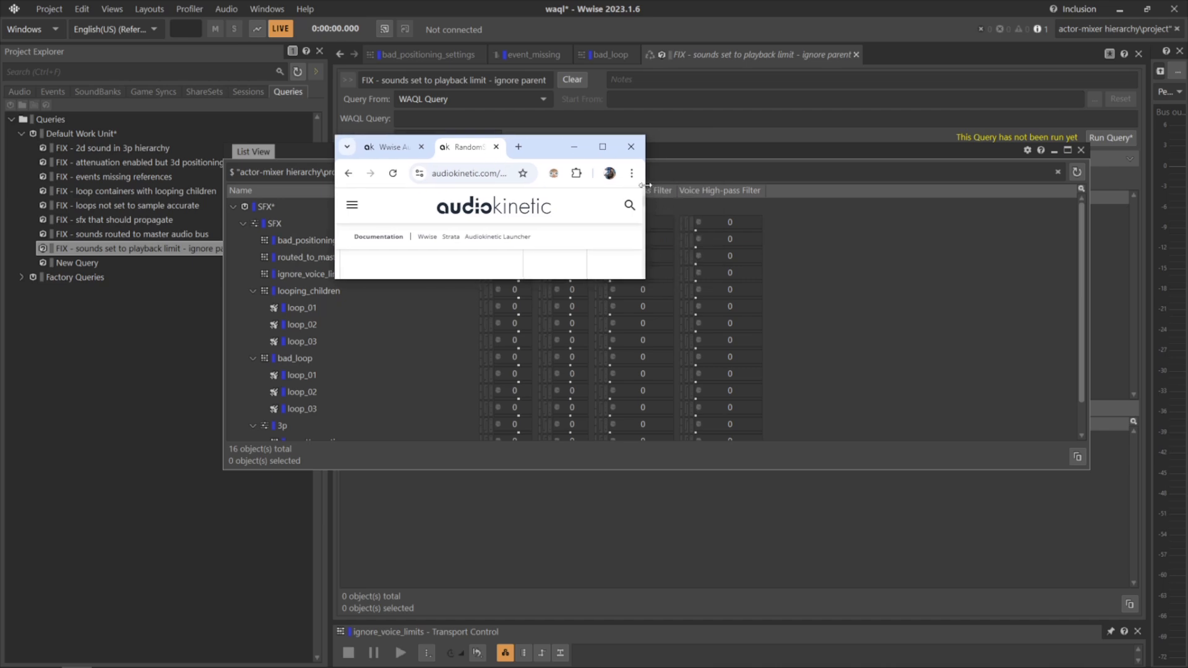
click(602, 148)
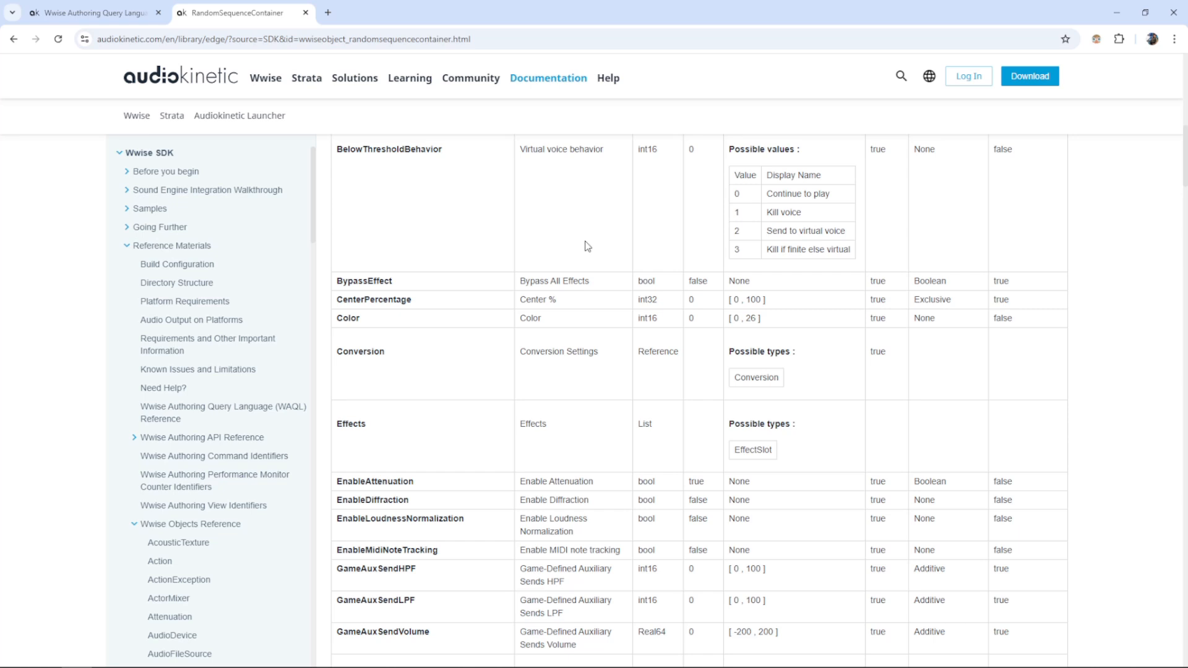
key(ctrl+f)
text(ignore parent)
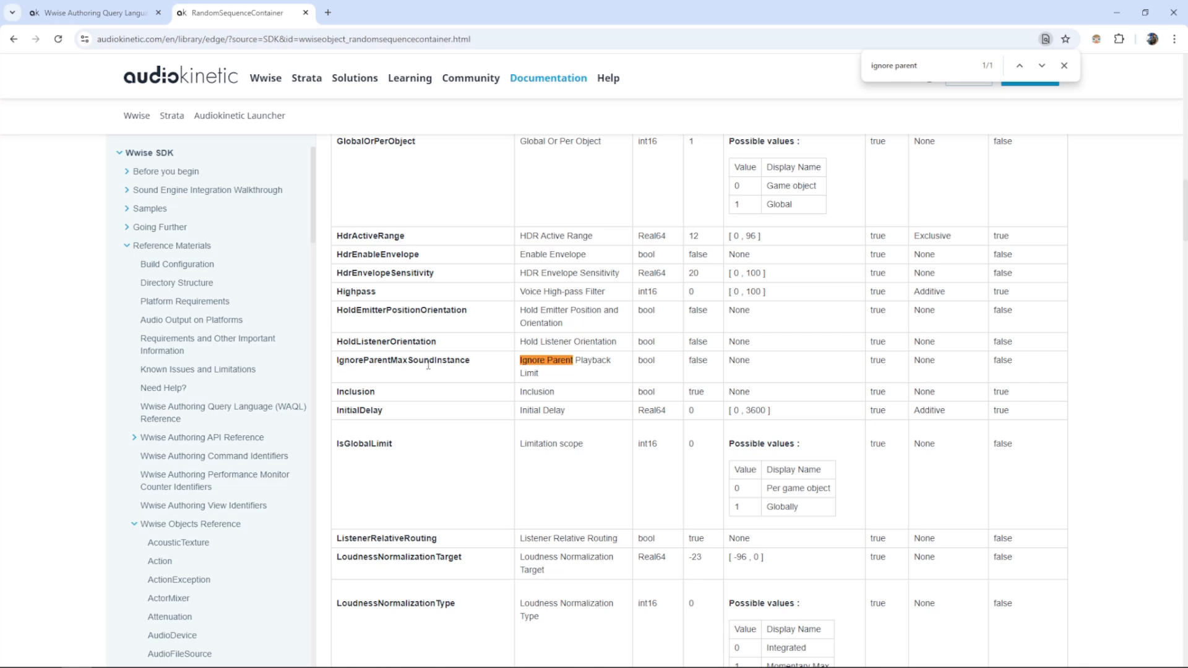
drag(491, 363, 323, 362)
key(ctrl+c)
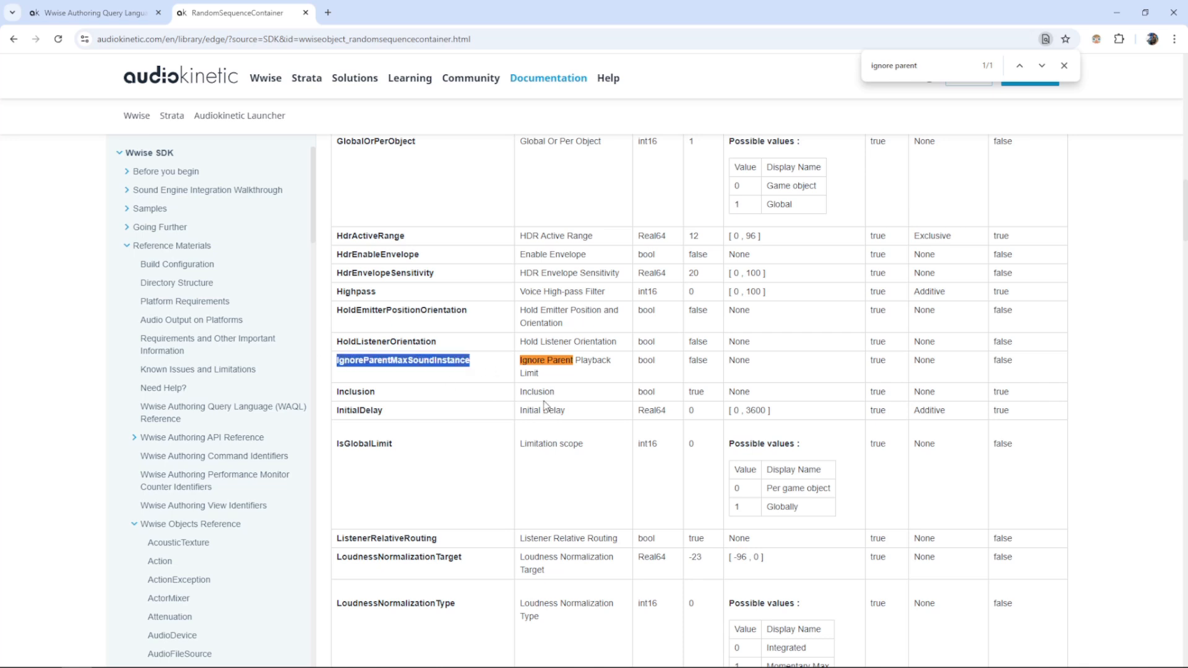
key(alt+Tab)
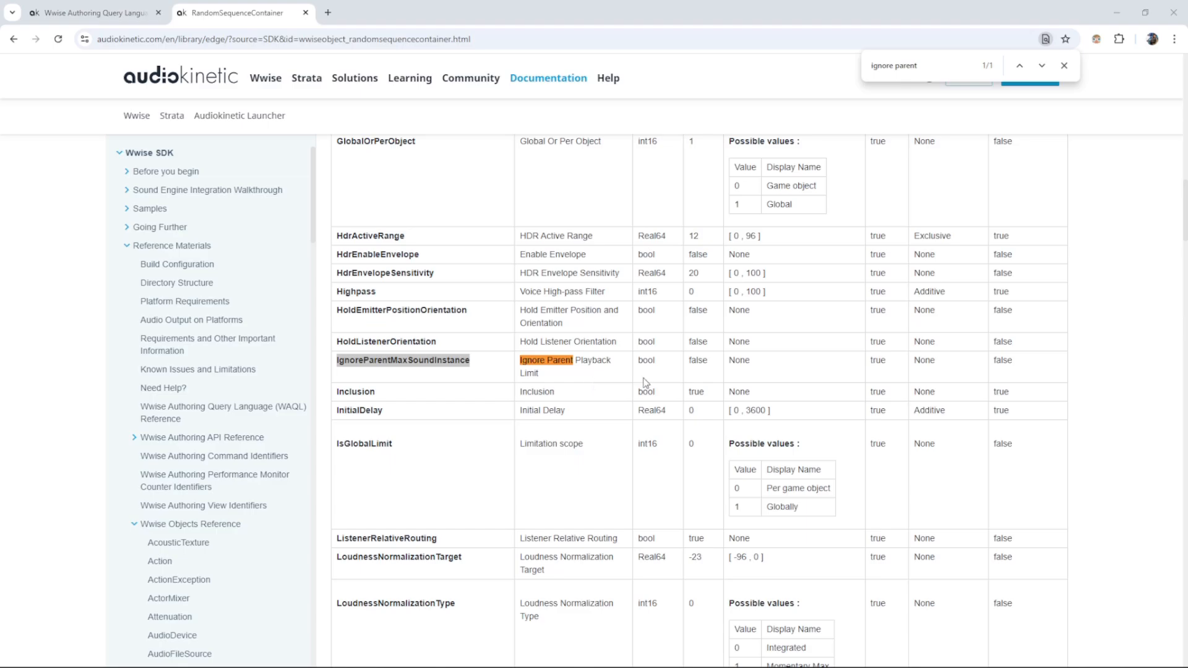
key(alt+Tab)
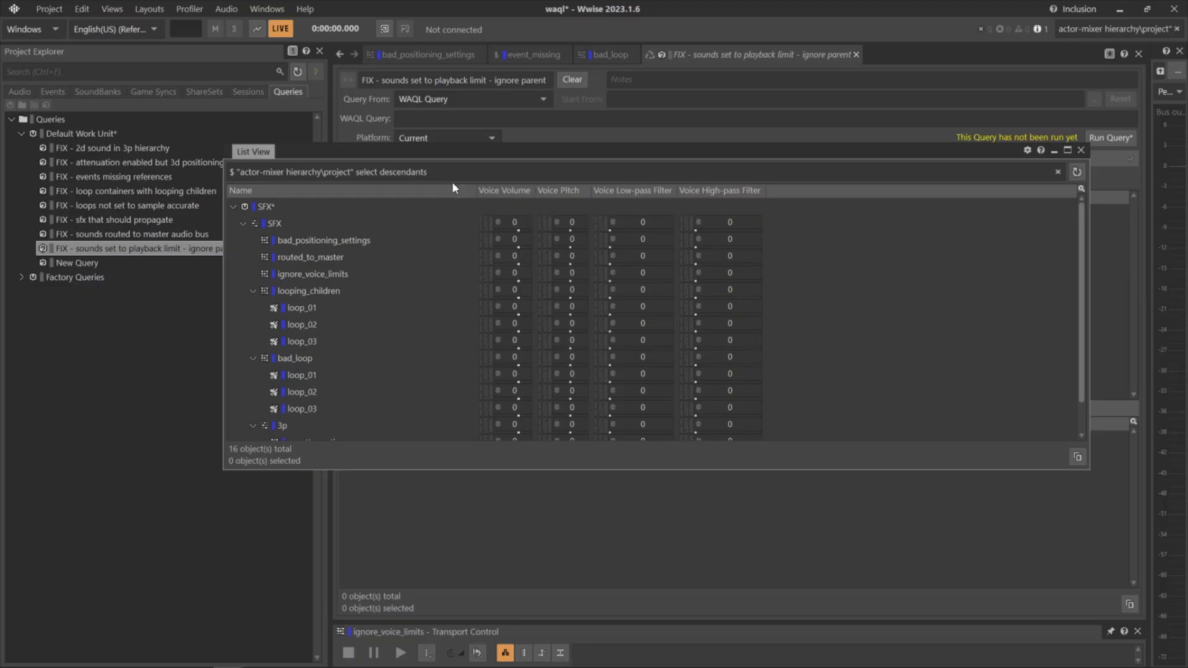
click(485, 171)
click(484, 171)
text(@)
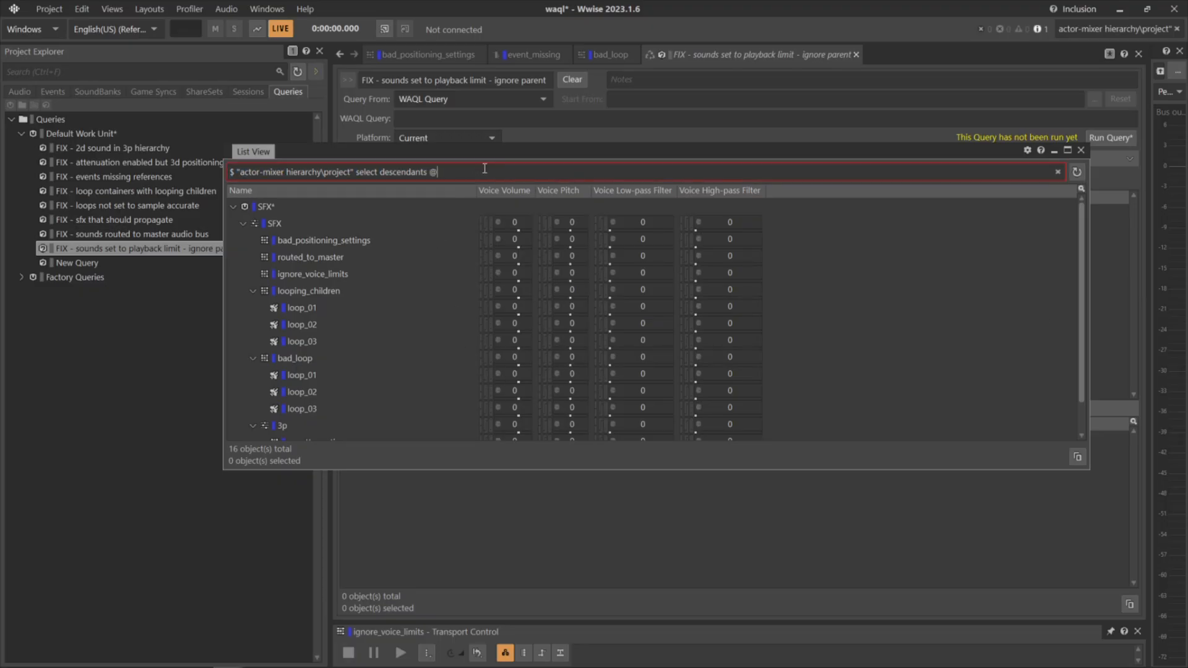
key(ctrl+v)
text(= )
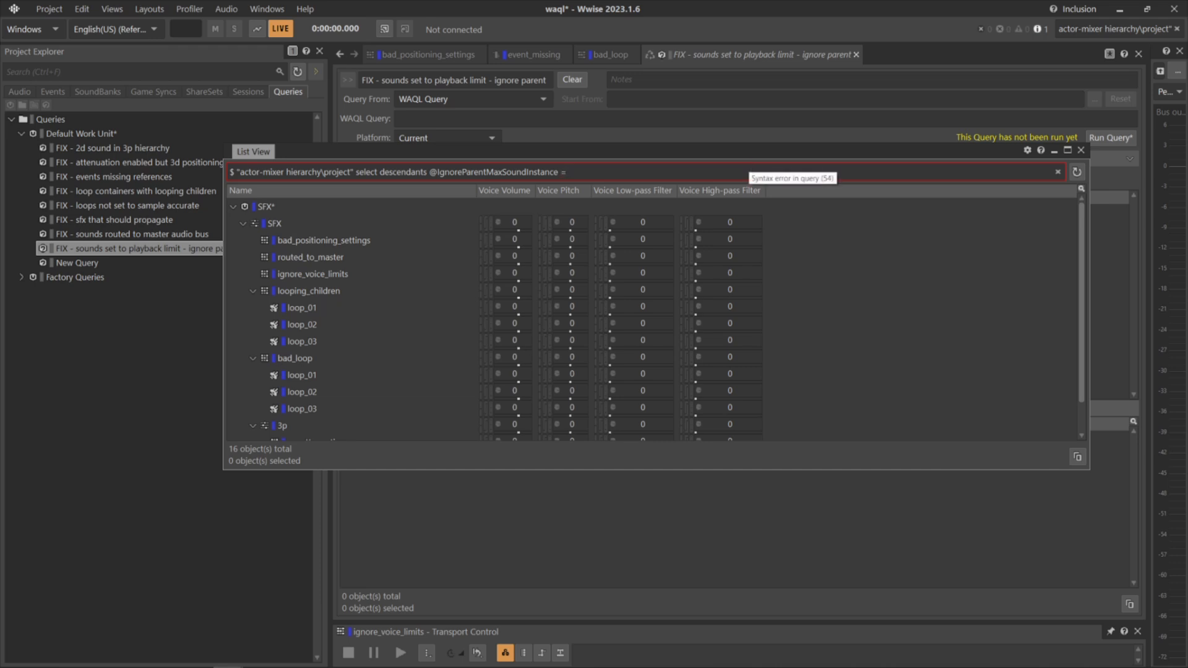
text(true)
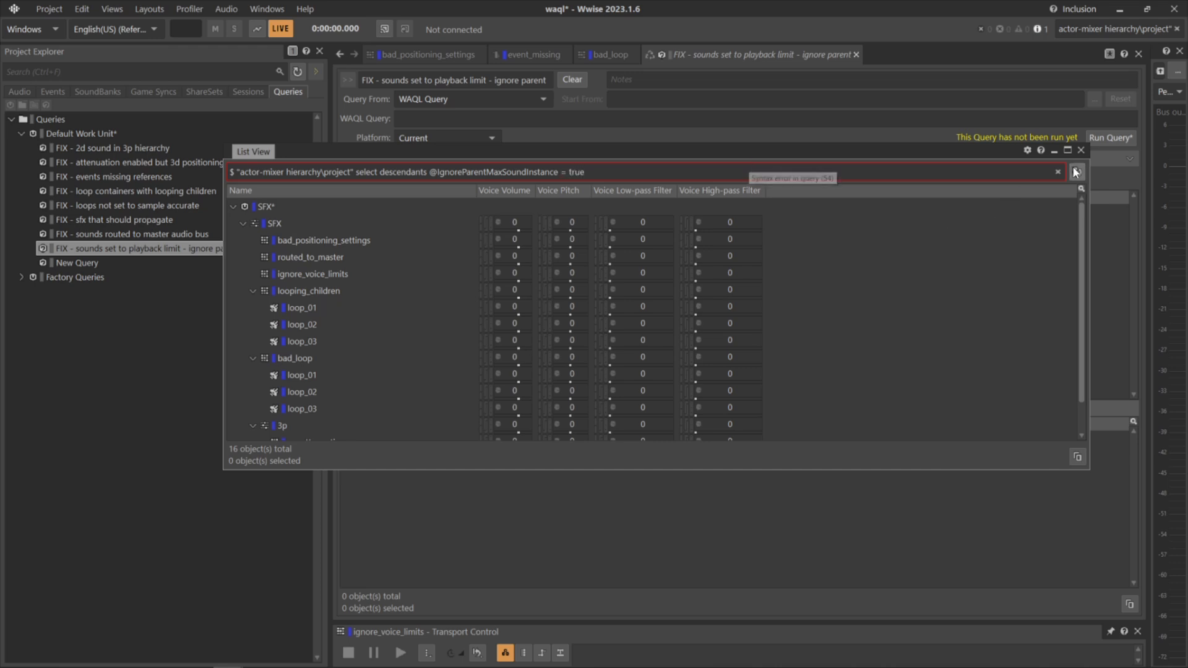
triple_click(431, 171)
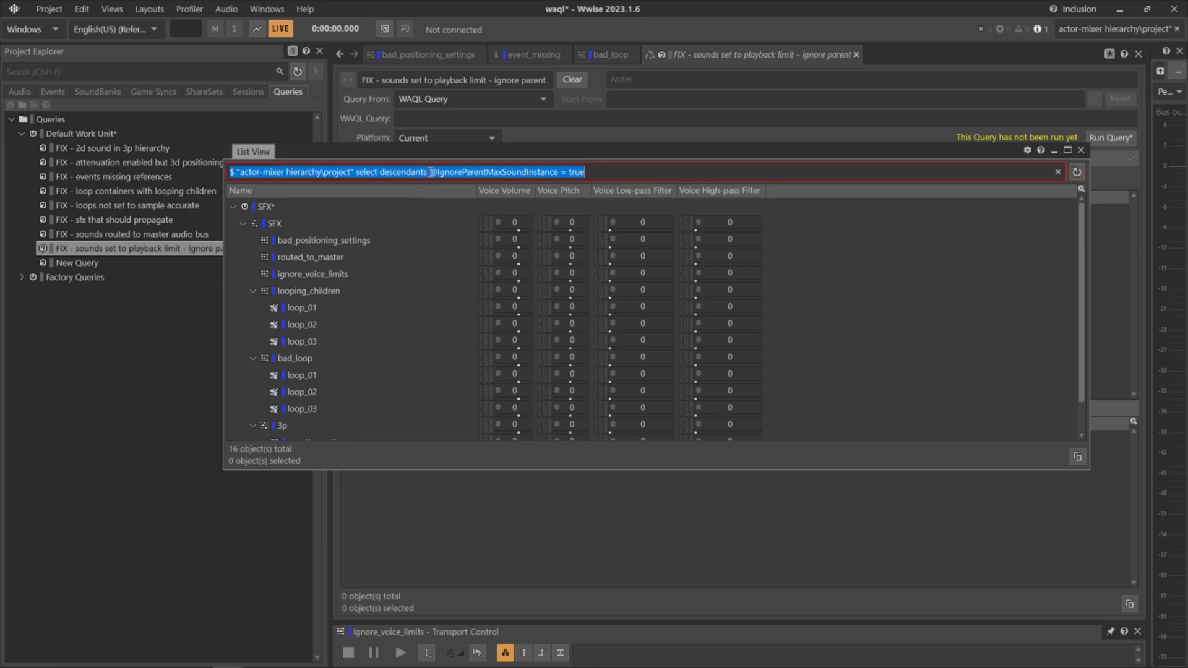
click(429, 171)
text(wher)
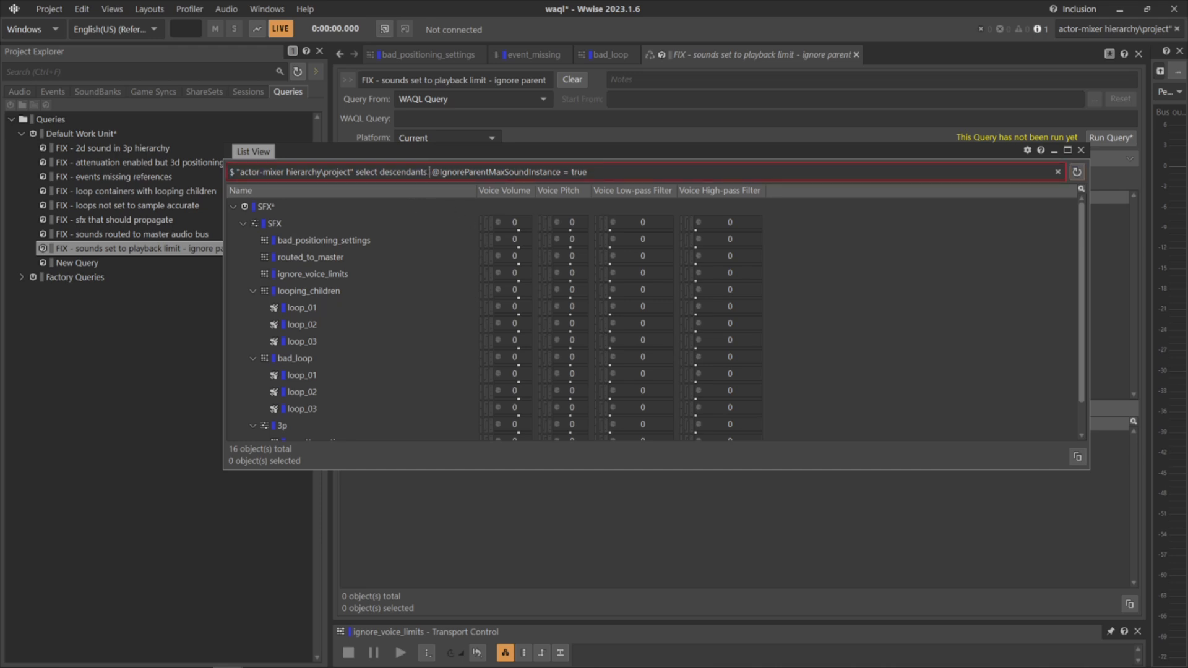
text(e)
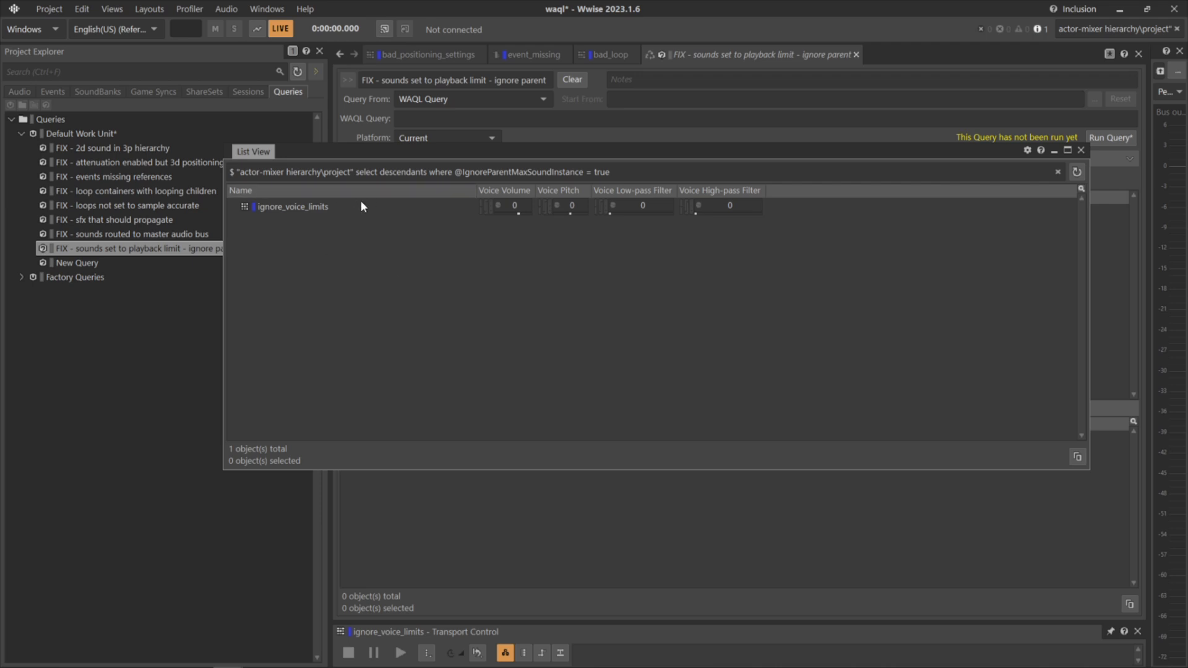
- Open ignore_voice_limits from the results, disable Ignore Parent for its playback limit, refresh the query and close the List View
double_click(315, 206)
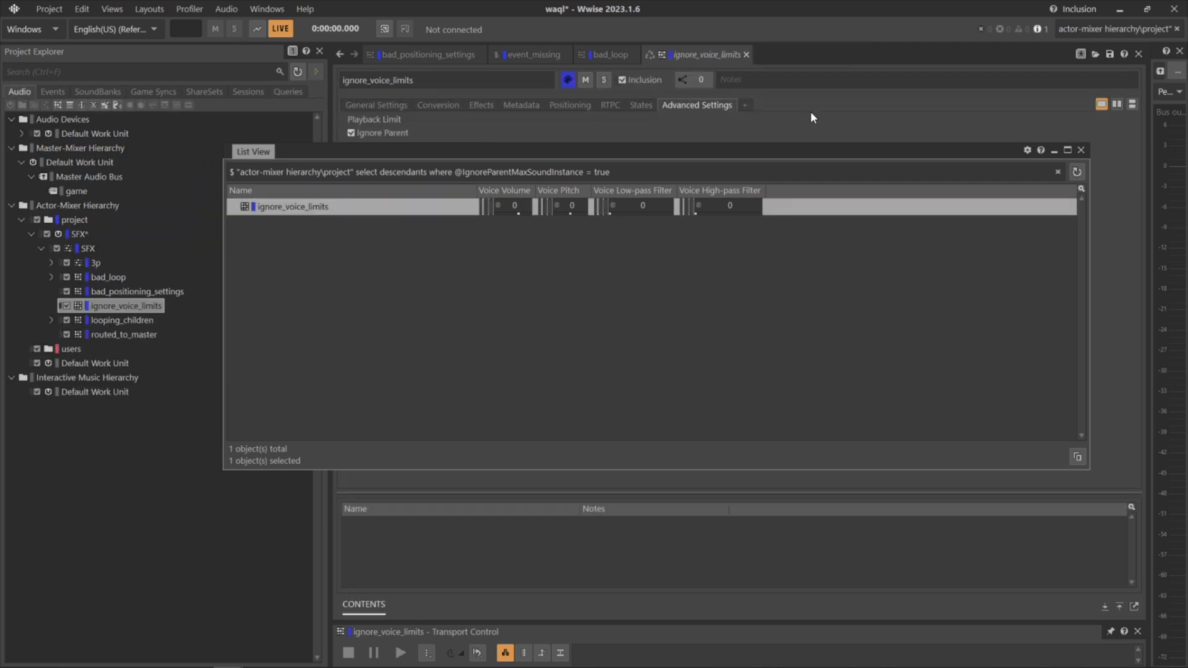
drag(770, 149, 747, 282)
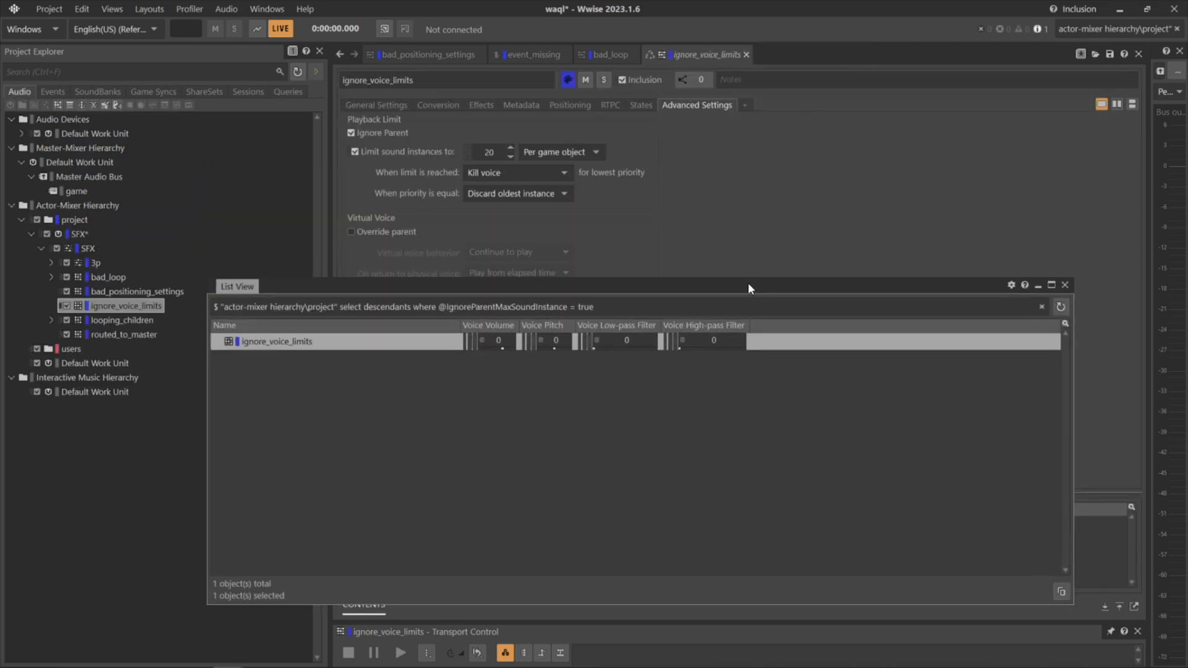
click(384, 132)
click(1060, 306)
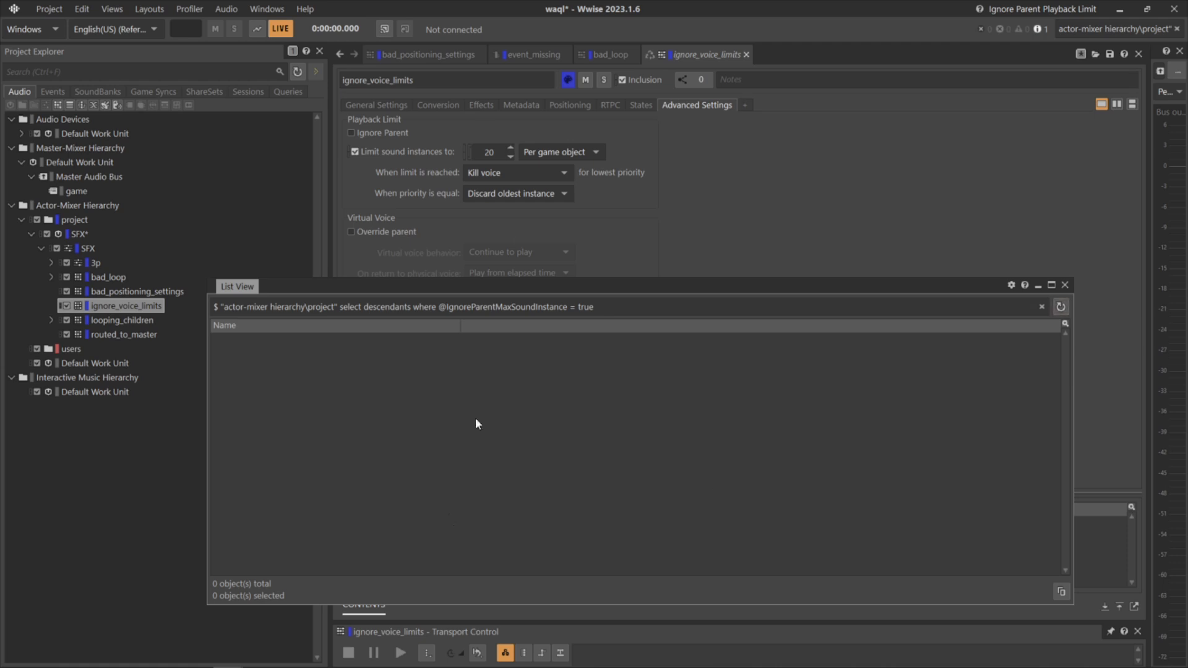
click(1064, 285)
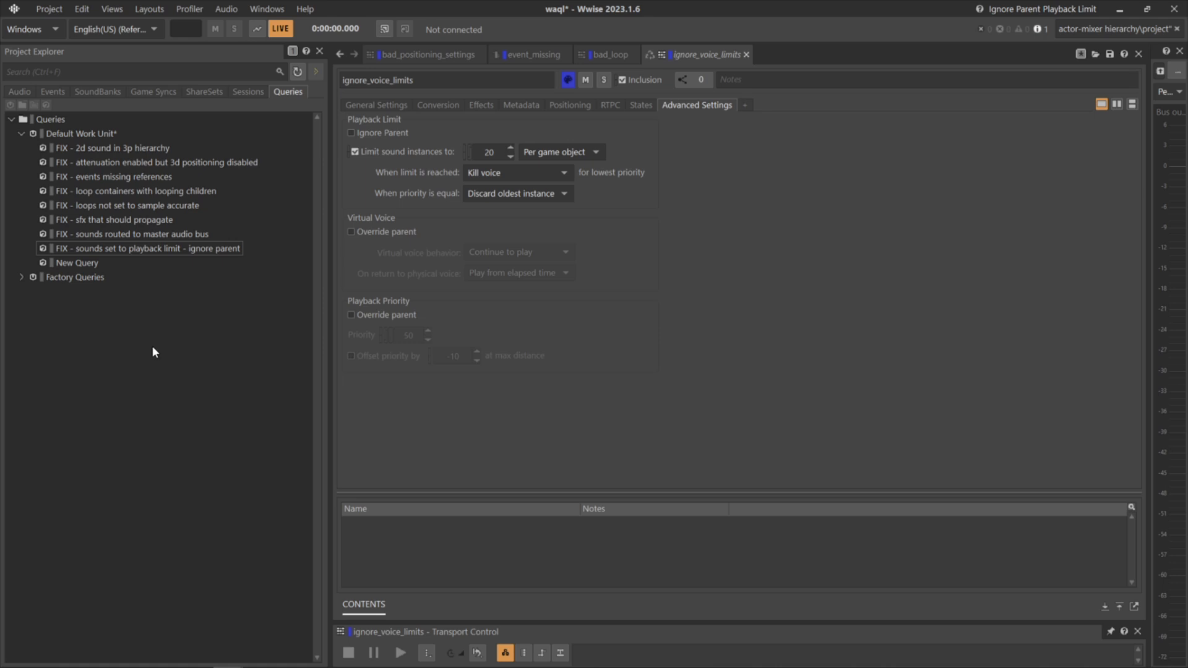
- Add a Routing/Output Bus criterion set to Is Master Audio Bus to "FIX - sounds routed to master audio bus" and run the query
click(188, 233)
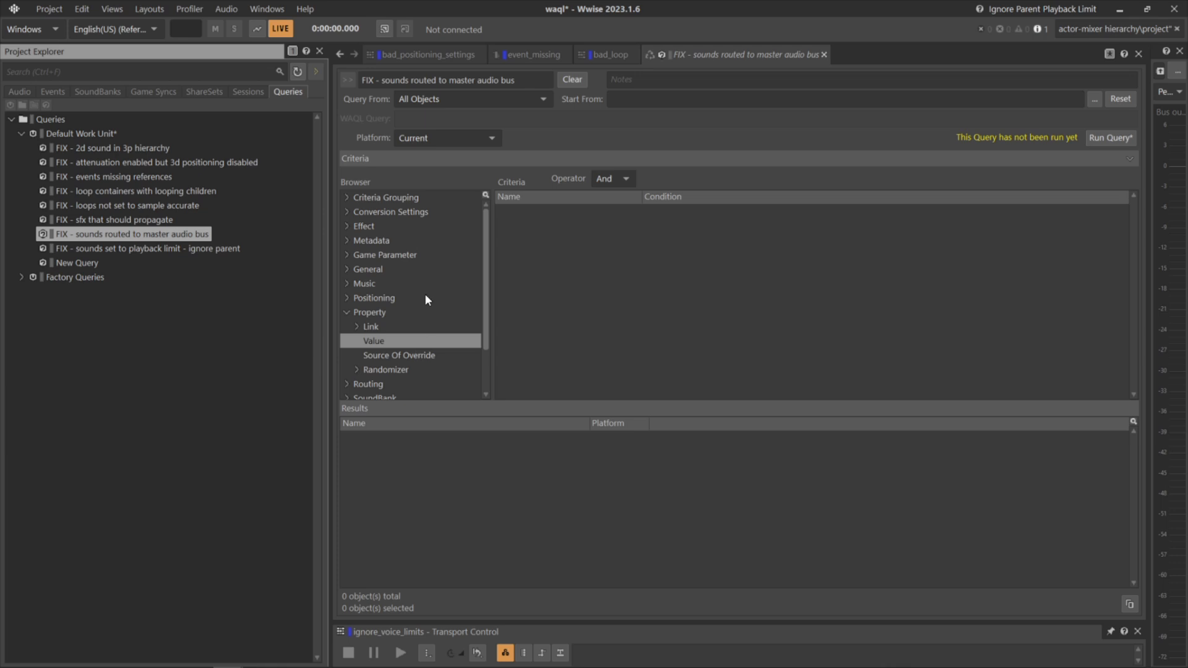
scroll(390, 327, down, 2)
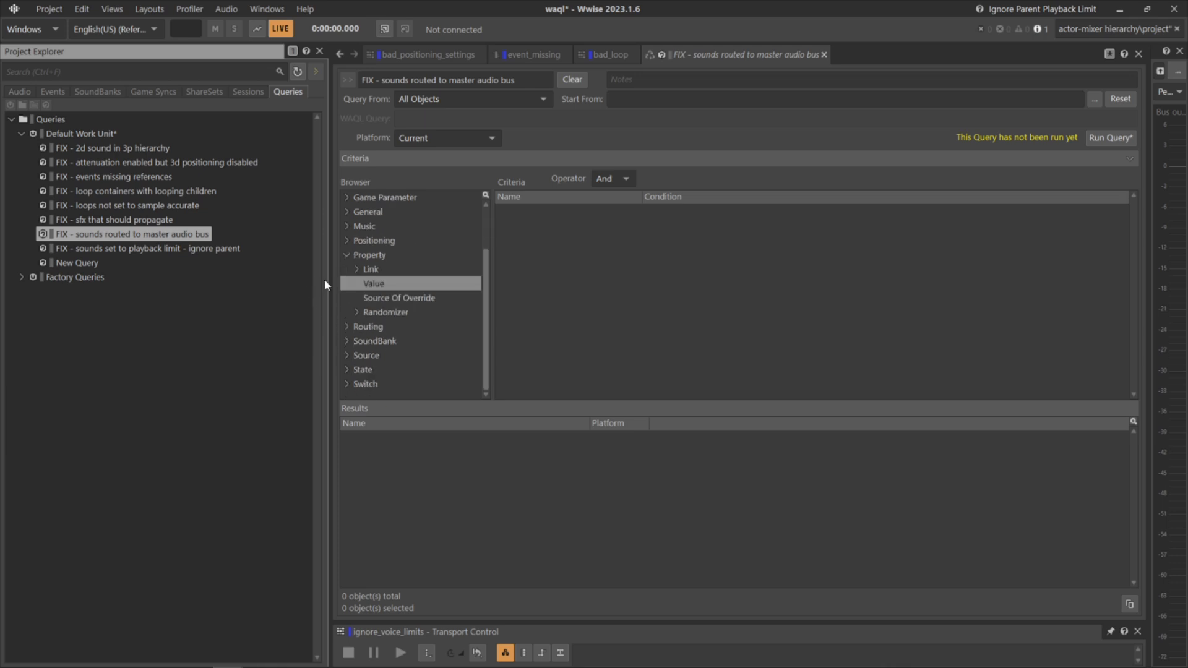
click(346, 326)
double_click(384, 340)
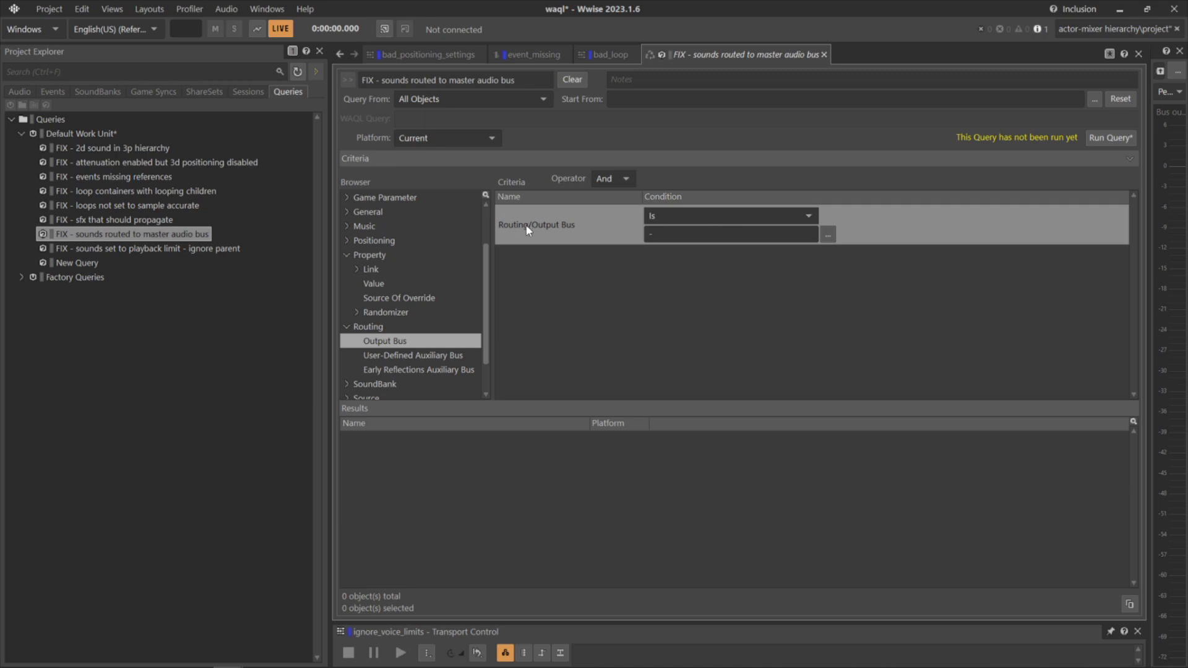
click(827, 234)
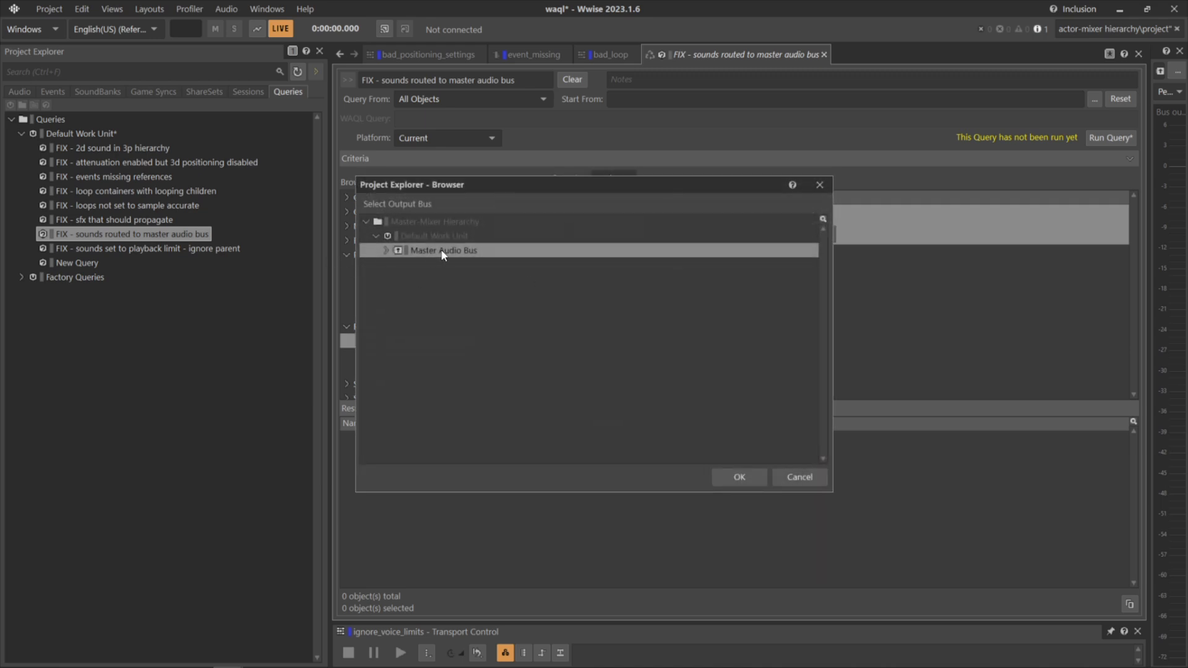
click(739, 477)
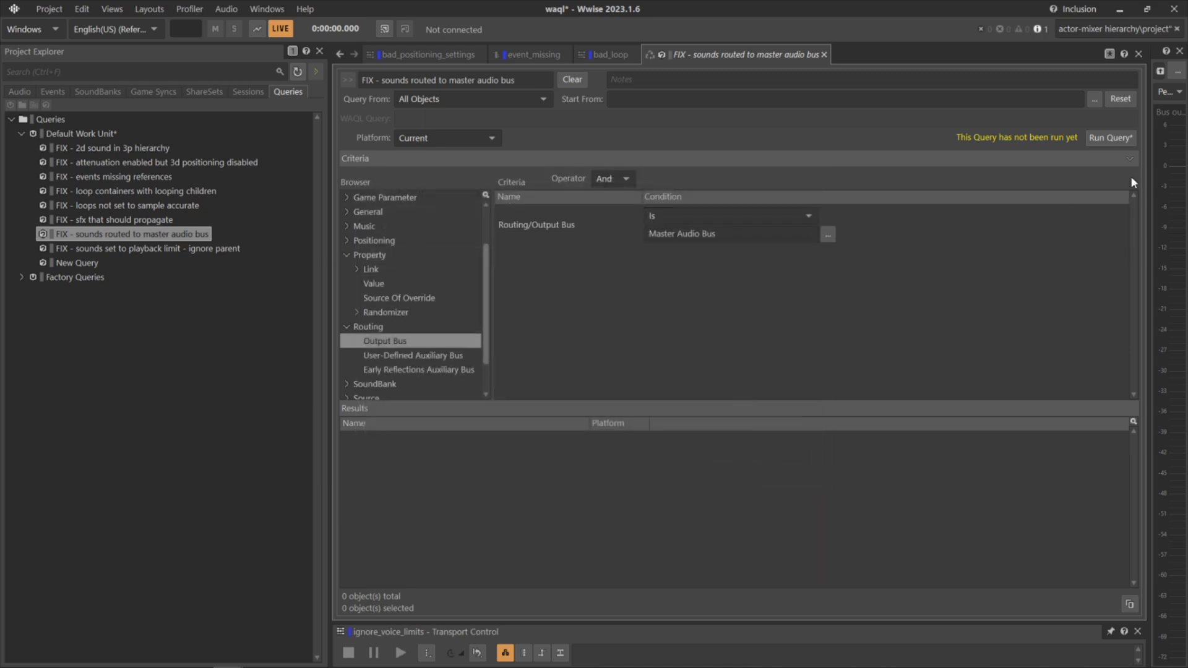
click(1107, 146)
- Open routed_to_master from the query results and compare its general settings with those of looping_children
double_click(433, 440)
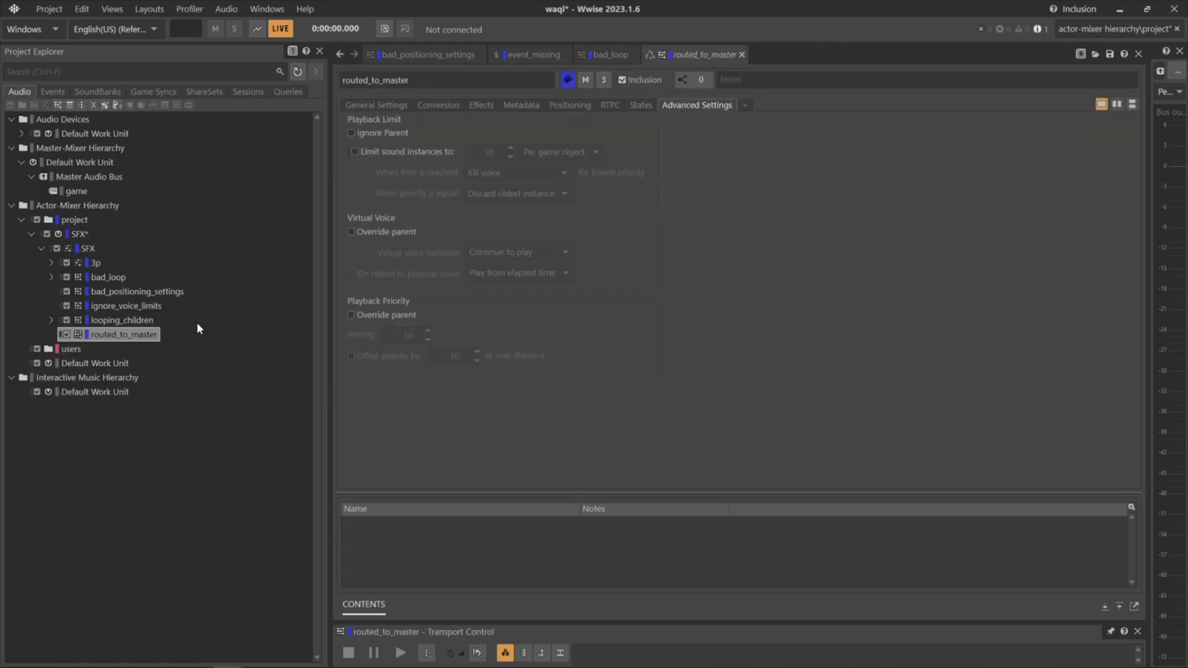
click(126, 320)
click(391, 105)
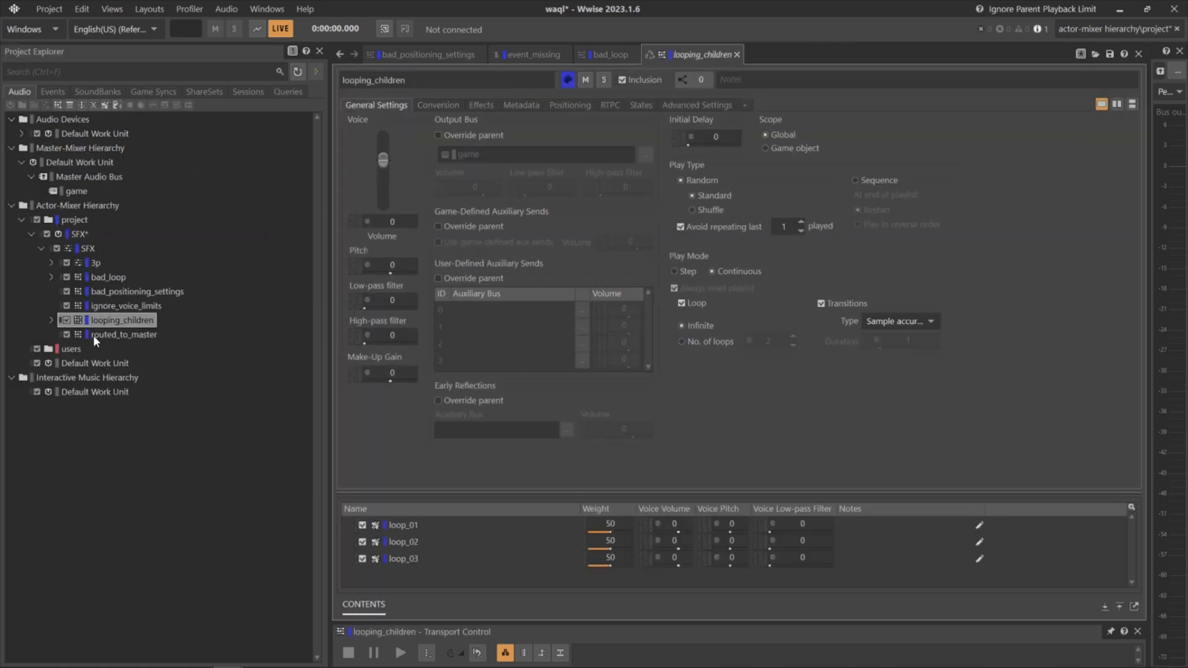
click(110, 335)
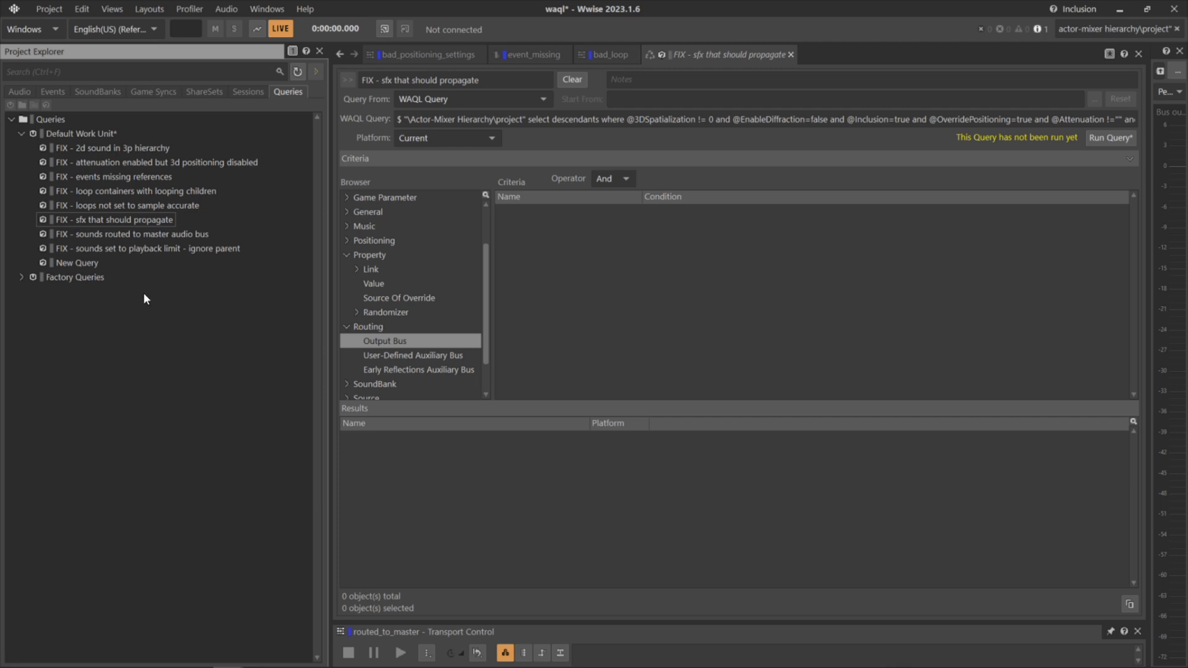
- Copy the WAQL text of "FIX - sfx that should propagate", search the project with it and examine its conditions in the List View
click(166, 222)
triple_click(497, 121)
key(ctrl+c)
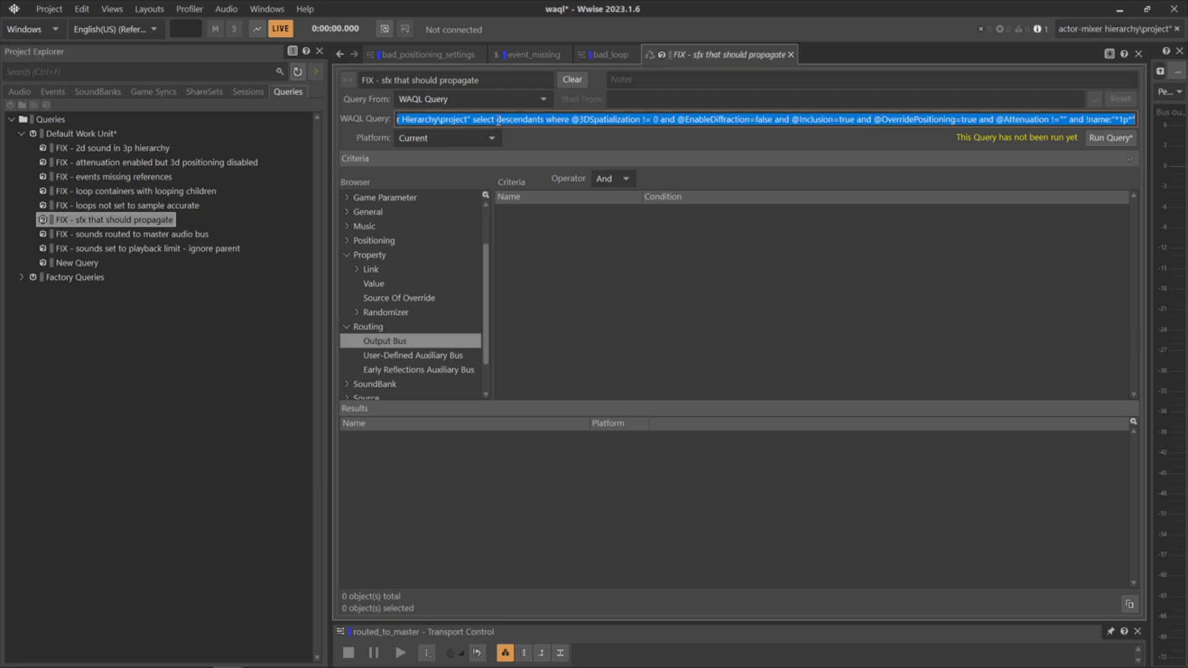
click(1177, 29)
click(1147, 26)
key(ctrl+v)
click(741, 264)
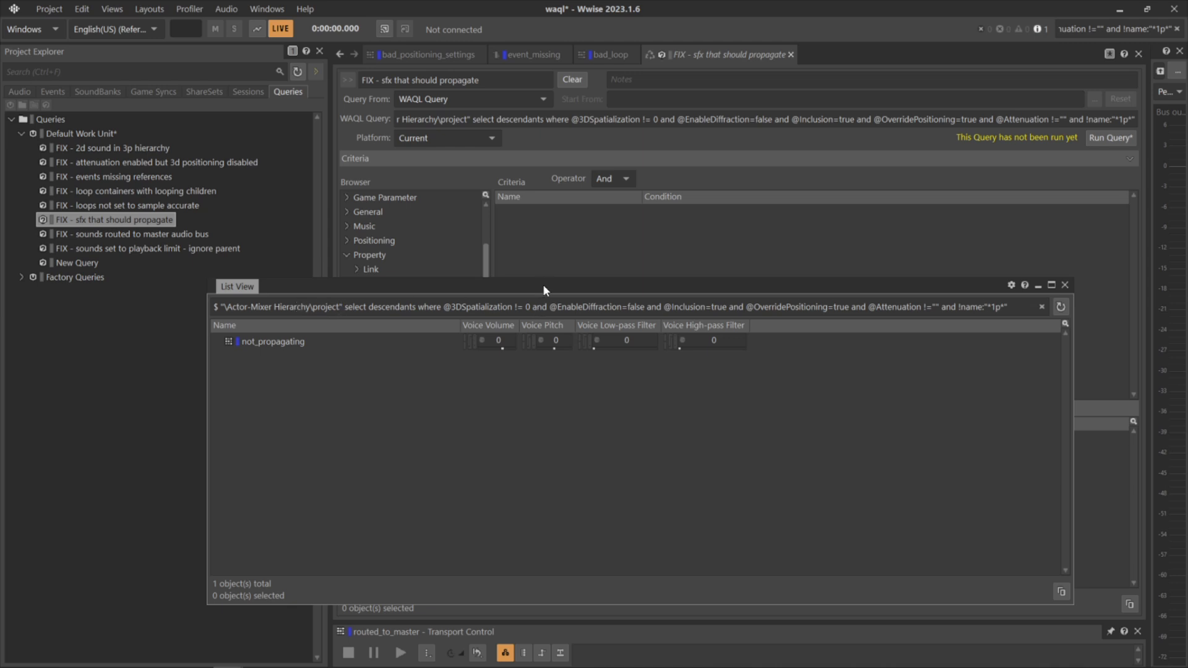
drag(543, 284, 541, 221)
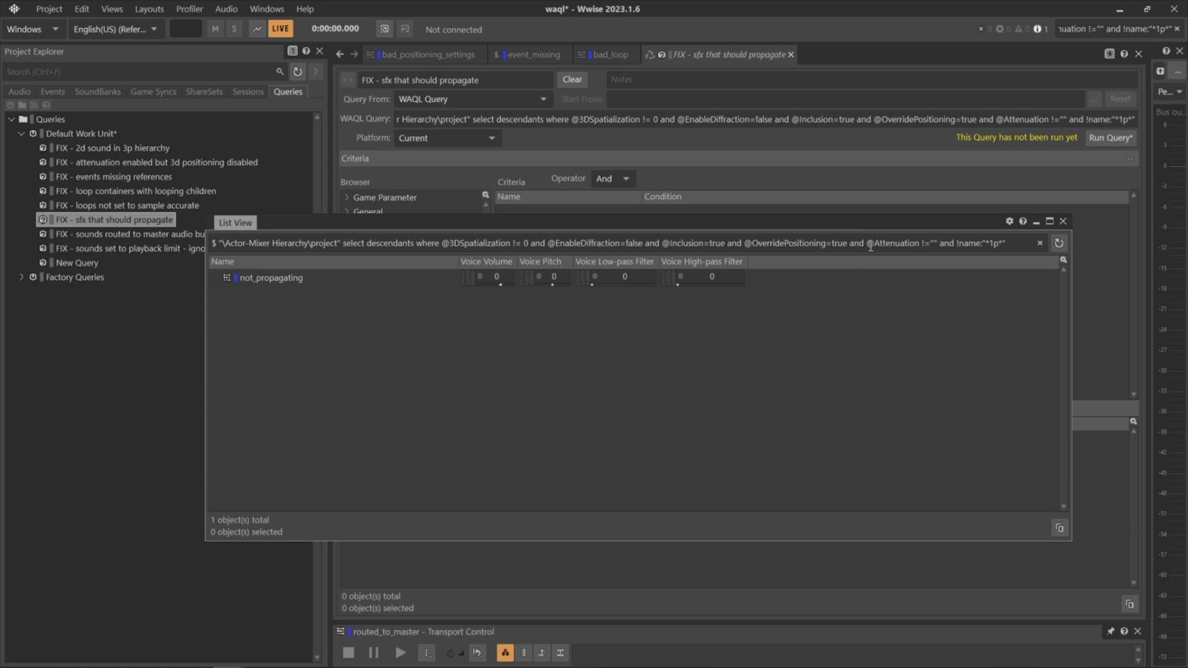
click(1010, 245)
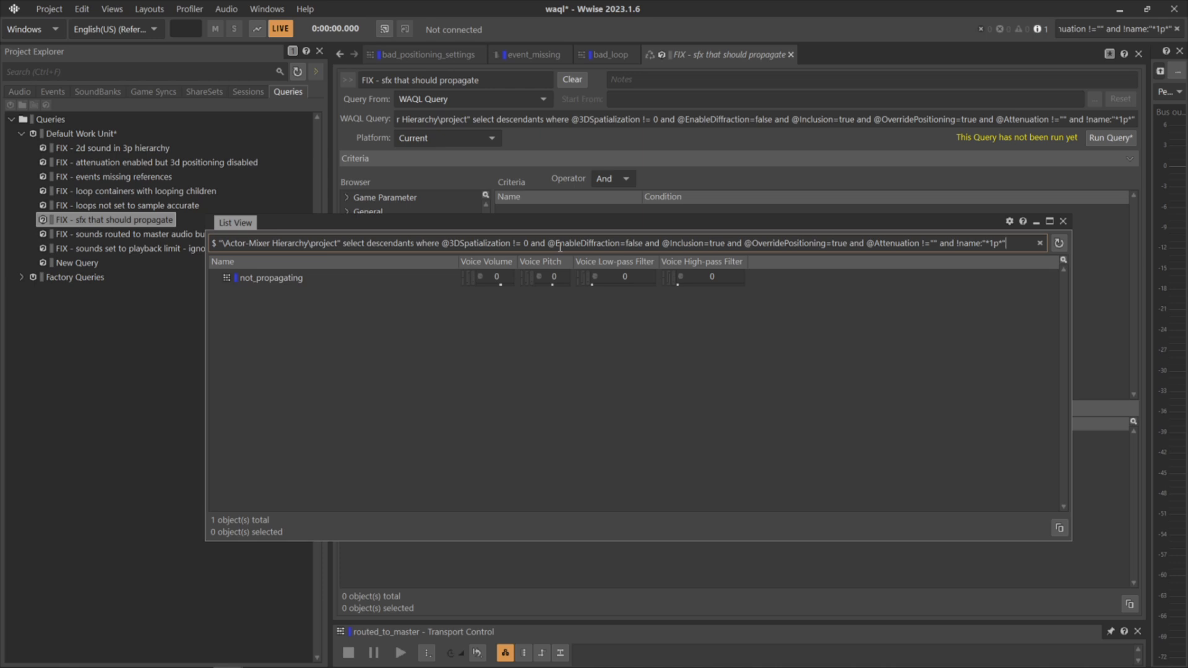
- Open not_propagating from the results and compare its positioning with the parent's by switching Override parent off and on again
double_click(320, 276)
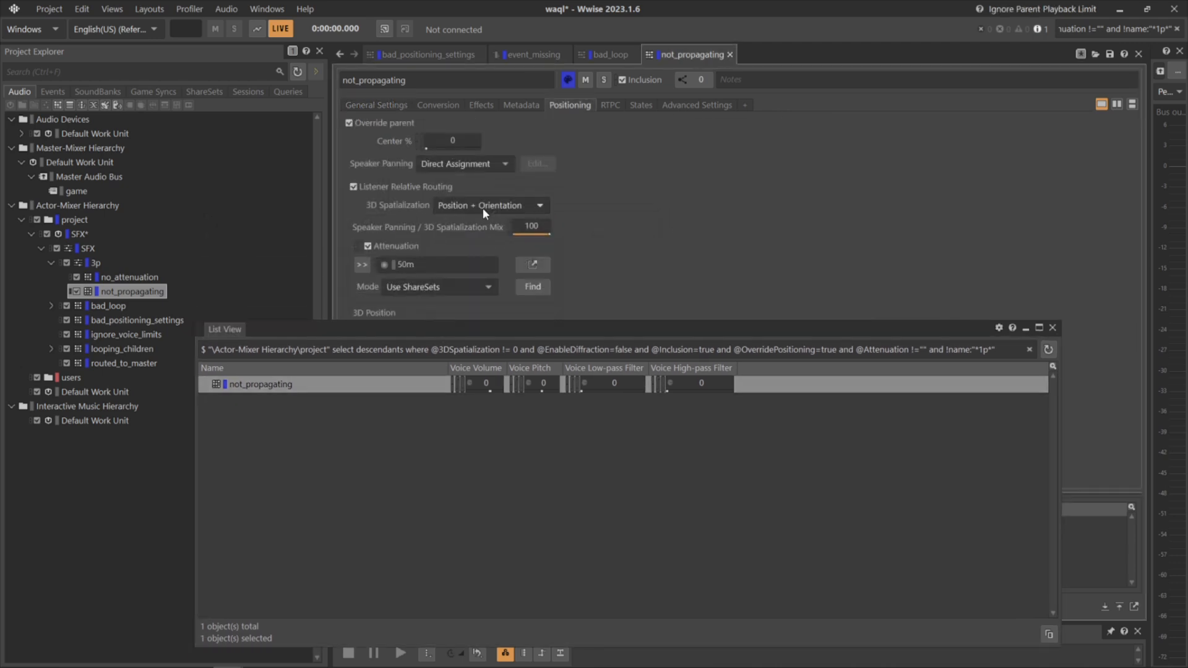
click(1050, 328)
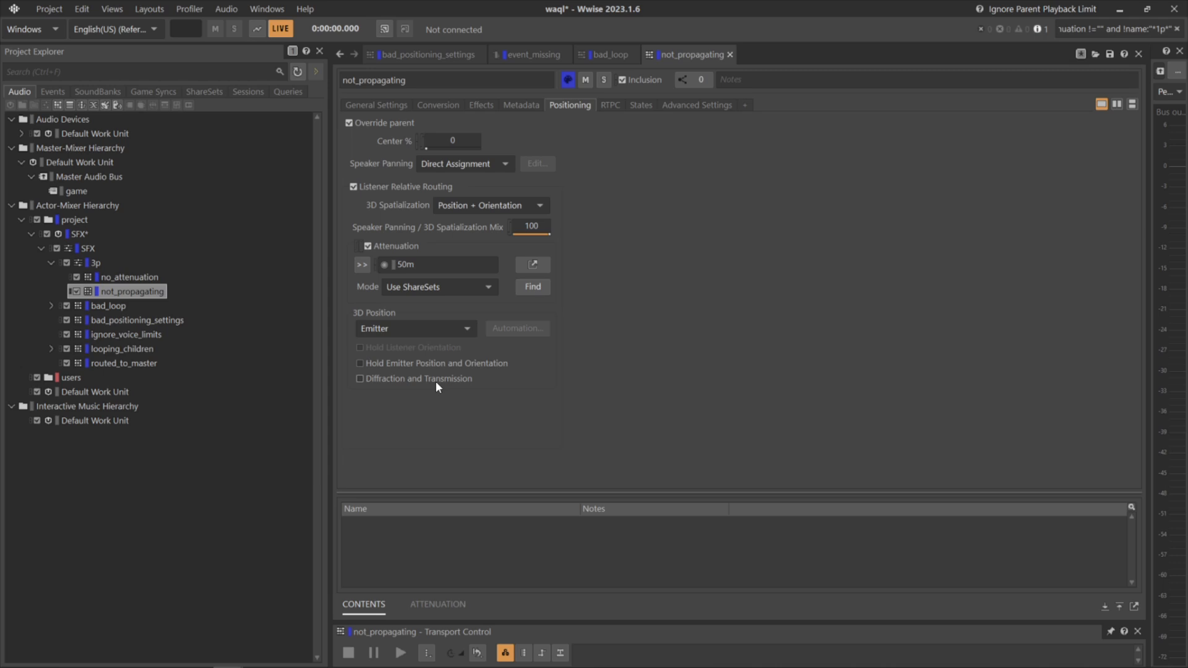
click(367, 127)
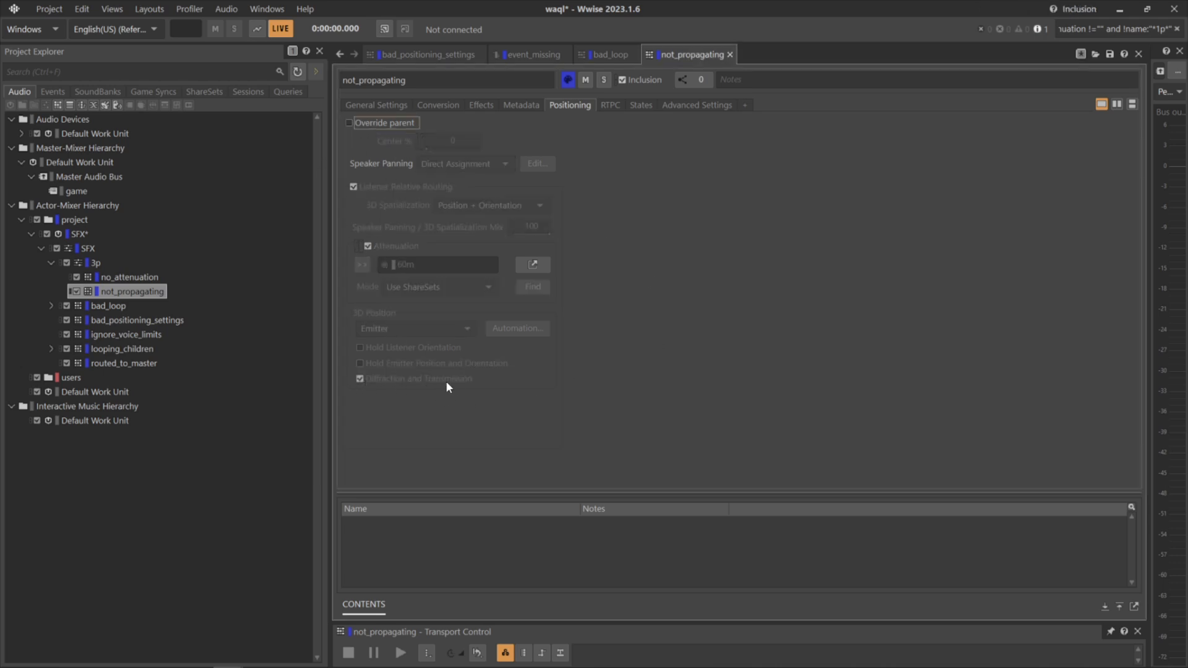
click(370, 123)
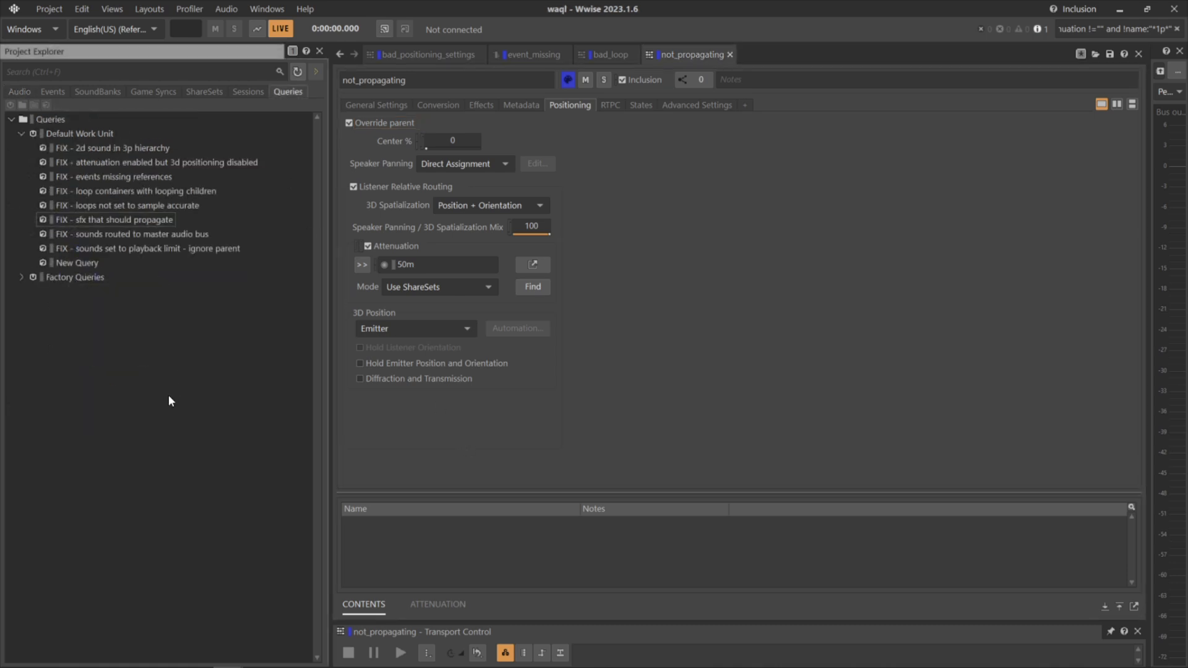
- Review the WAQL text of the query "FIX - 2d sound in 3p hierarchy" and run it
click(155, 150)
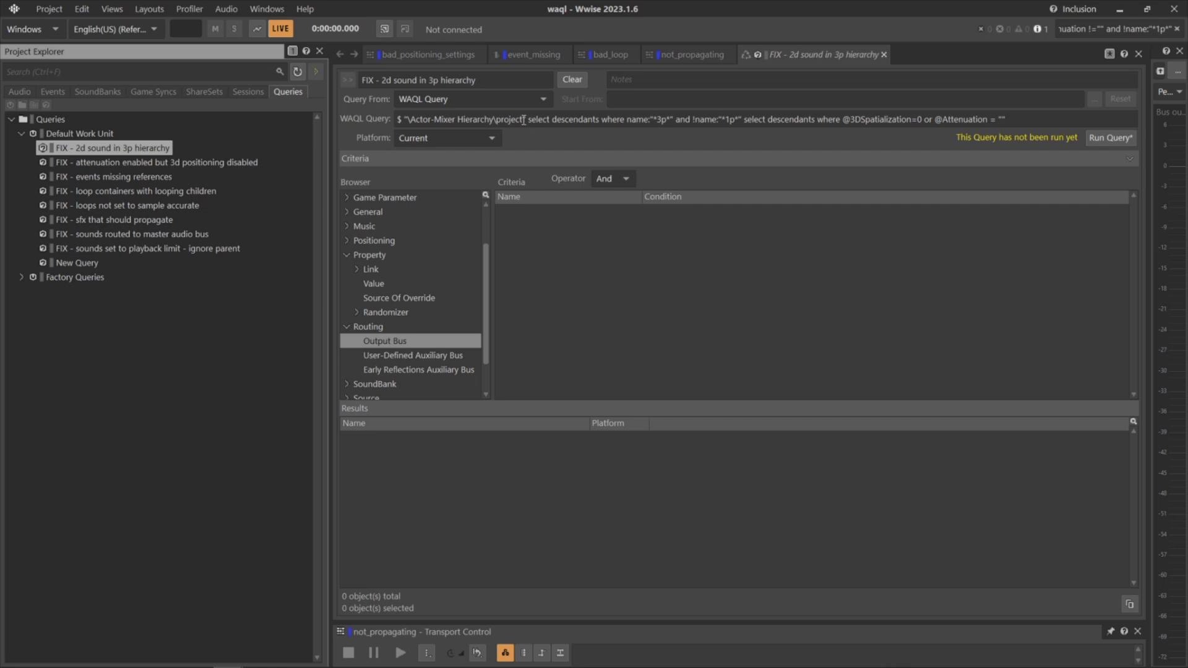
click(667, 122)
text(*)
click(1015, 120)
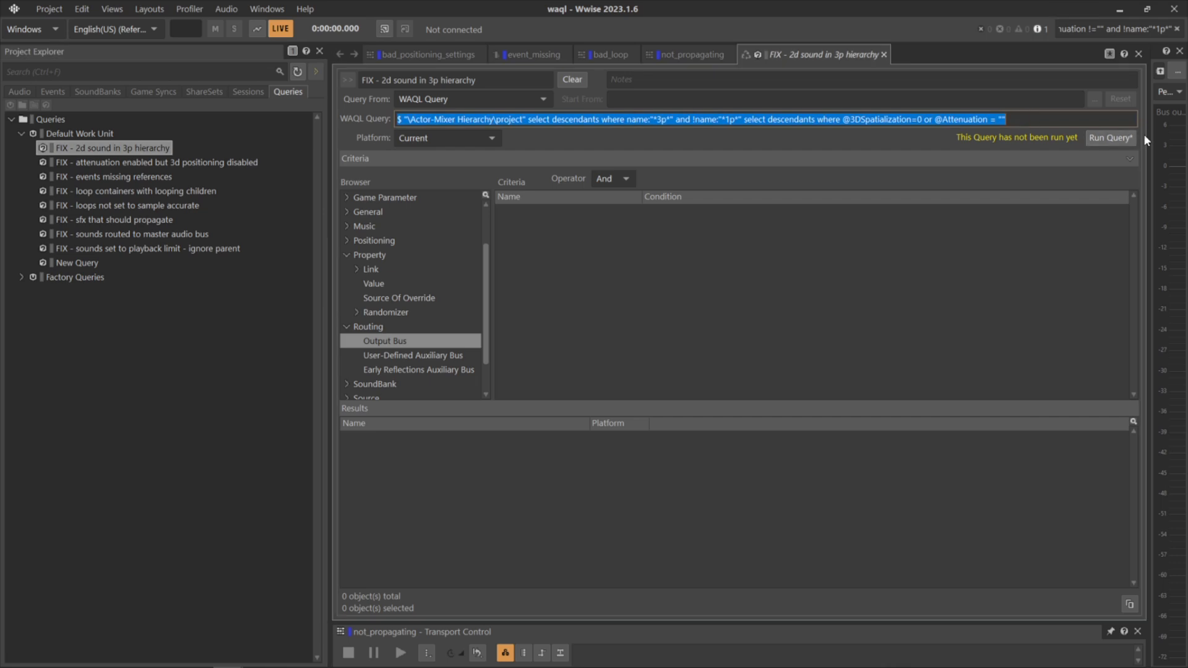
click(1128, 140)
- Open no_attenuation from the results and compare its positioning settings with those of the 3p parent and not_propagating
double_click(422, 438)
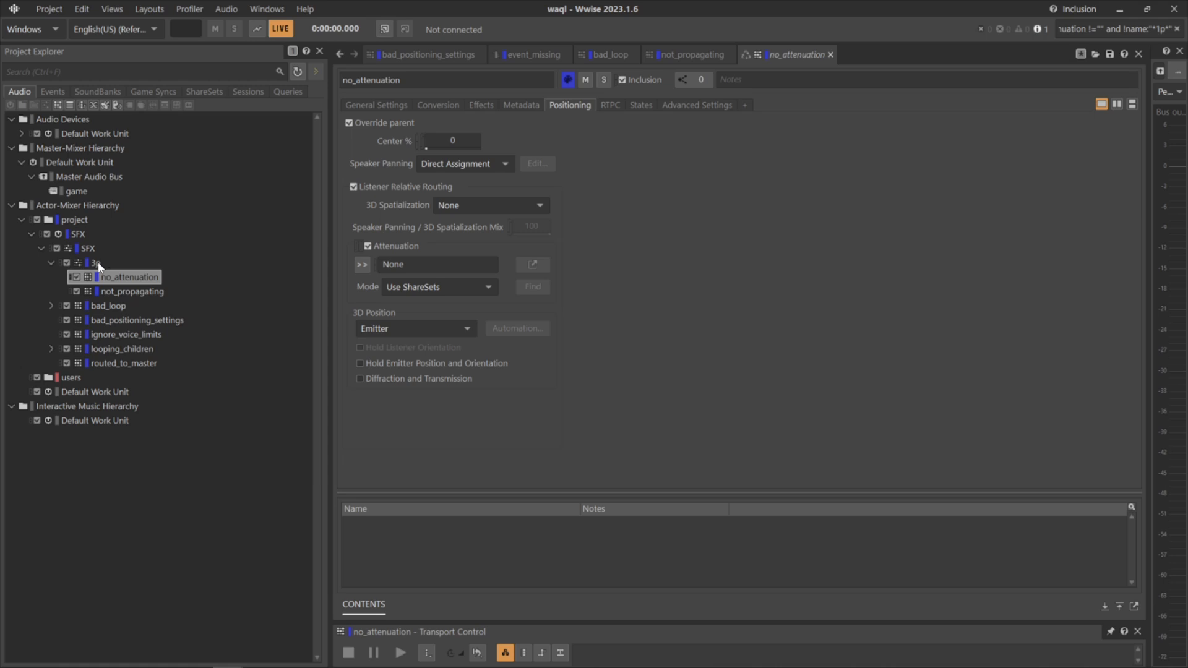
click(97, 264)
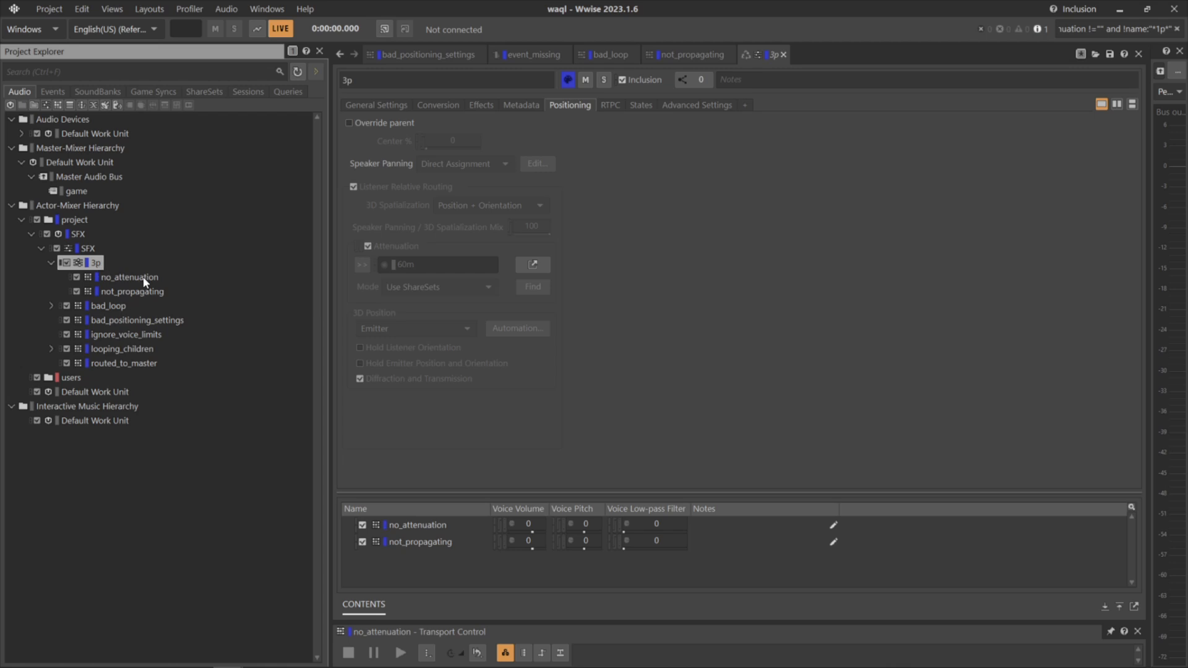
click(125, 280)
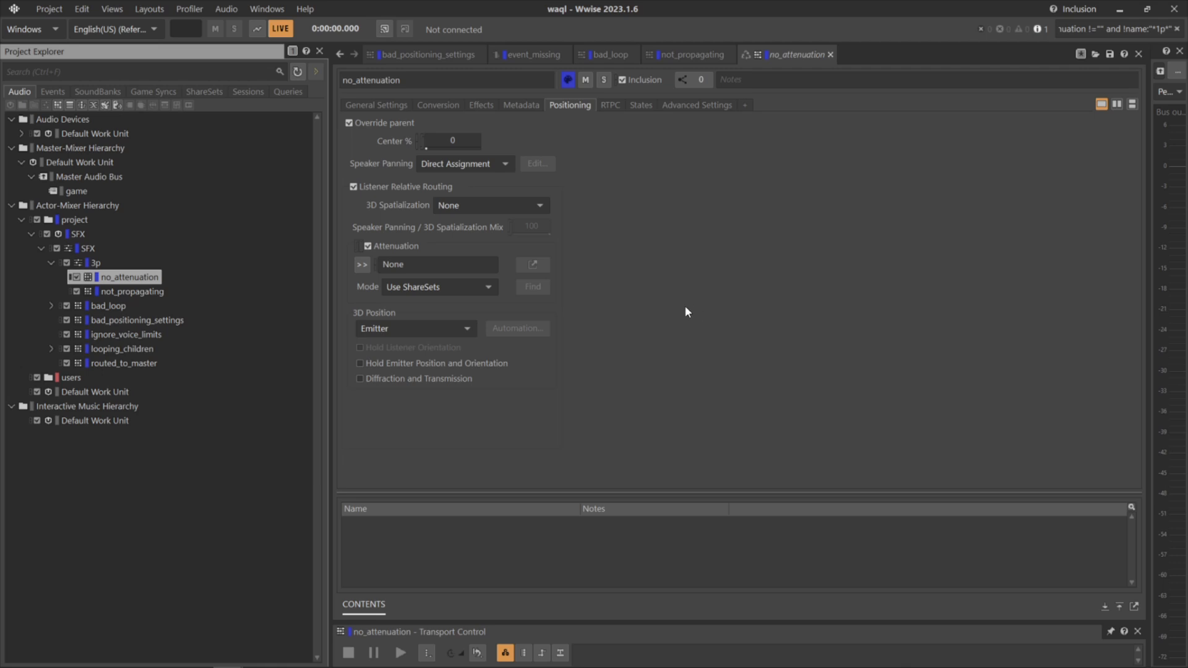
click(96, 262)
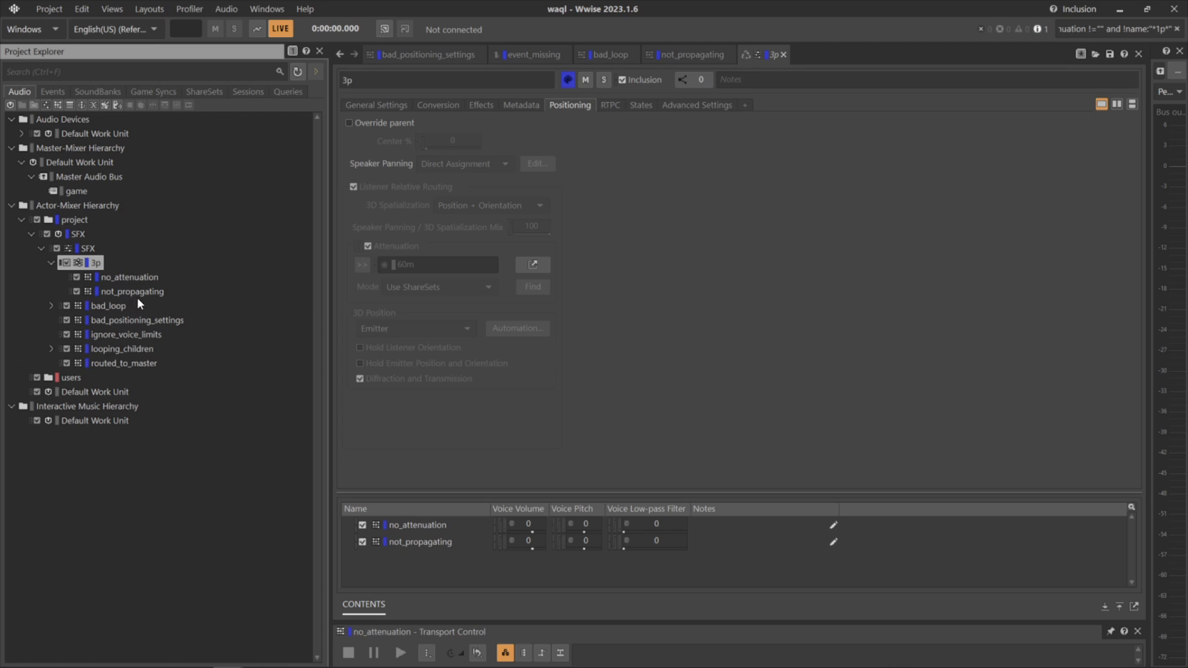
click(139, 291)
click(147, 277)
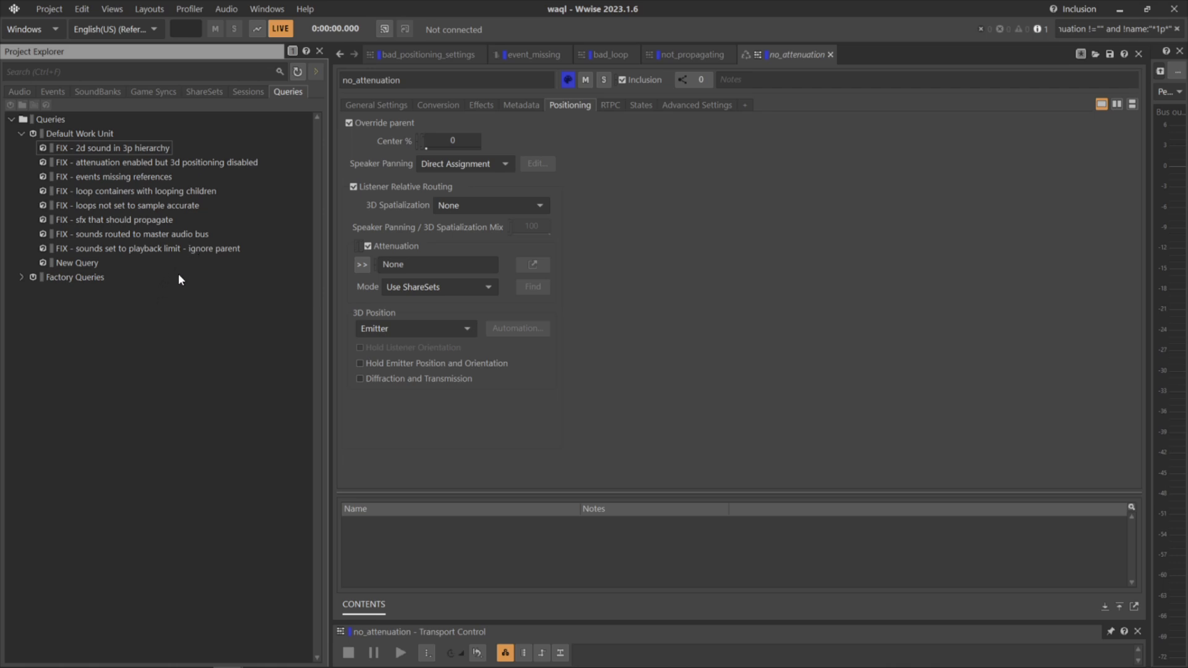
- Run the saved queries "FIX - 2d sound in 3p hierarchy" and "FIX - sfx that should propagate" again
click(153, 152)
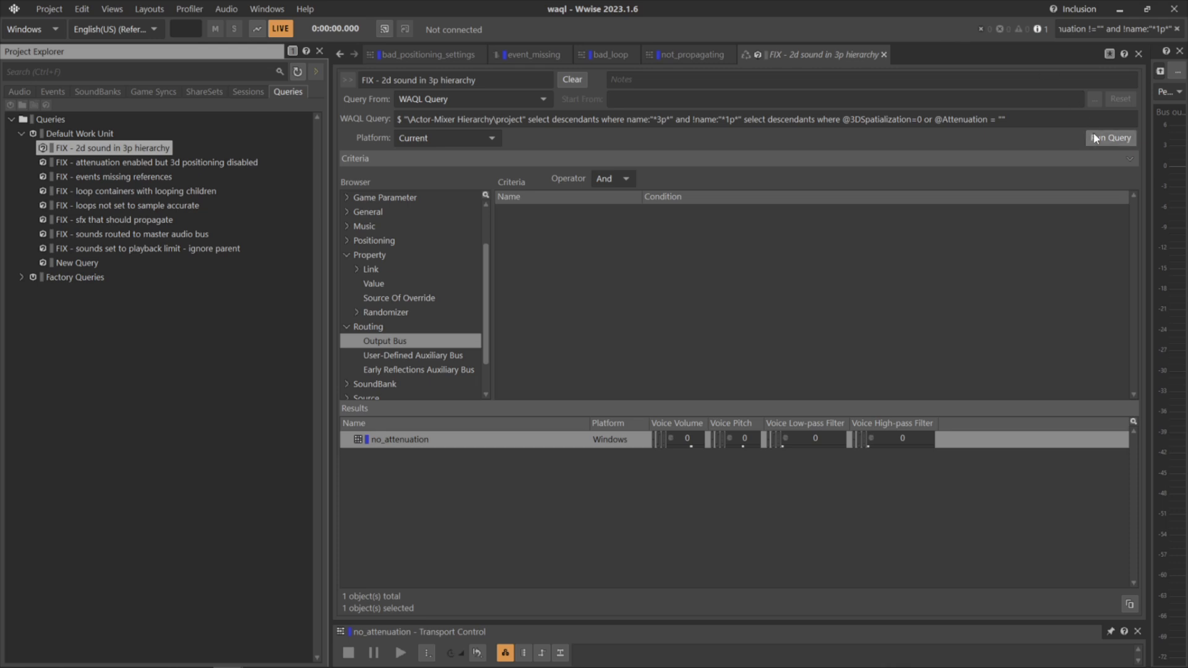
click(1086, 140)
click(146, 175)
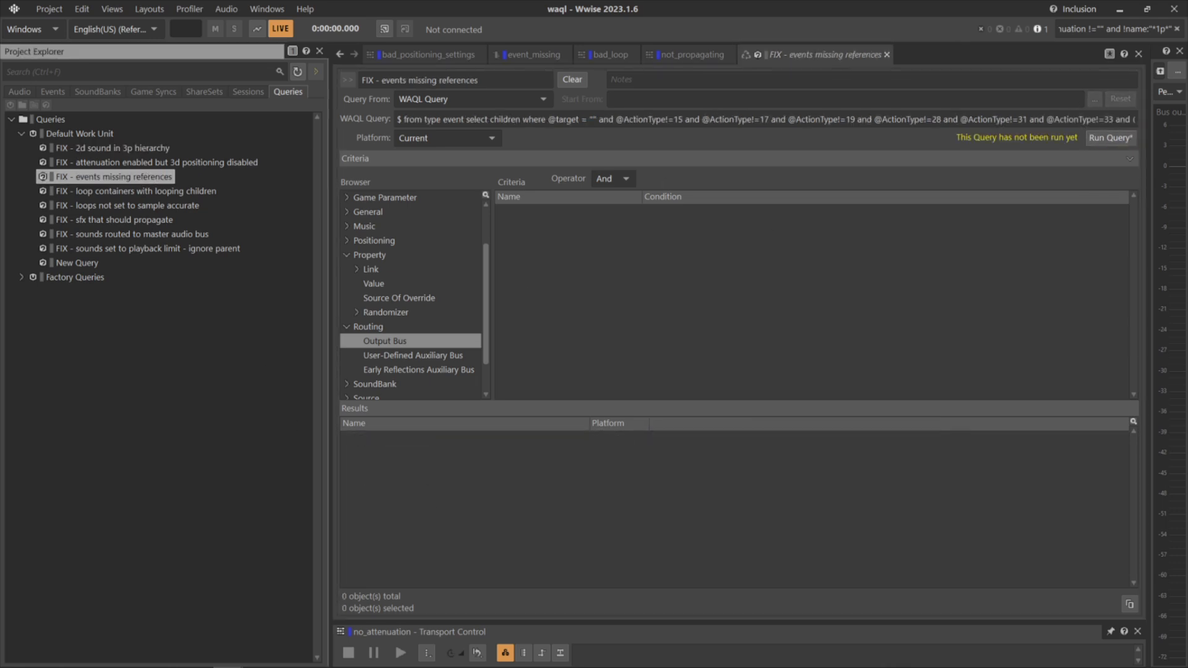
click(114, 220)
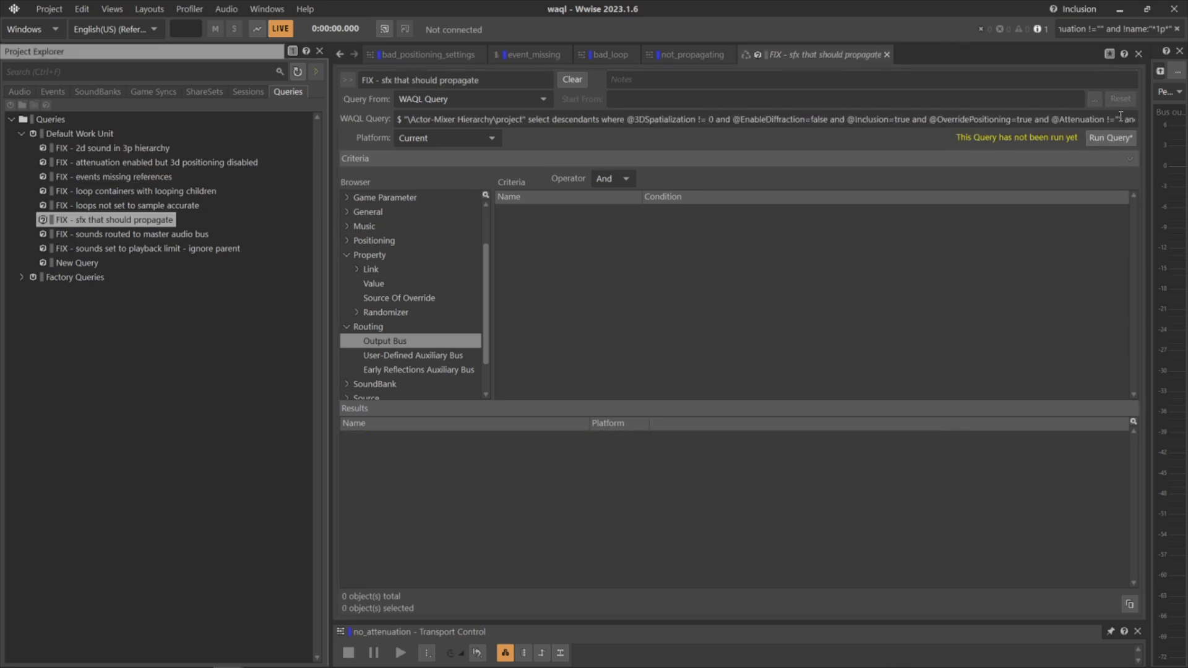
click(1111, 138)
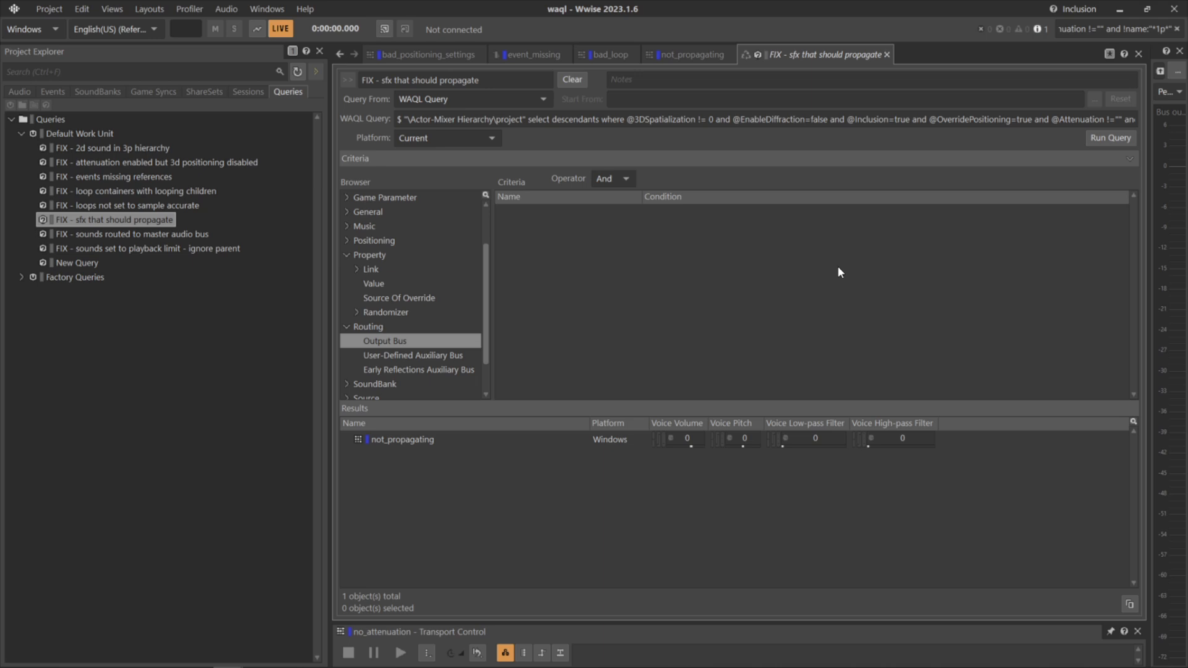
click(154, 487)
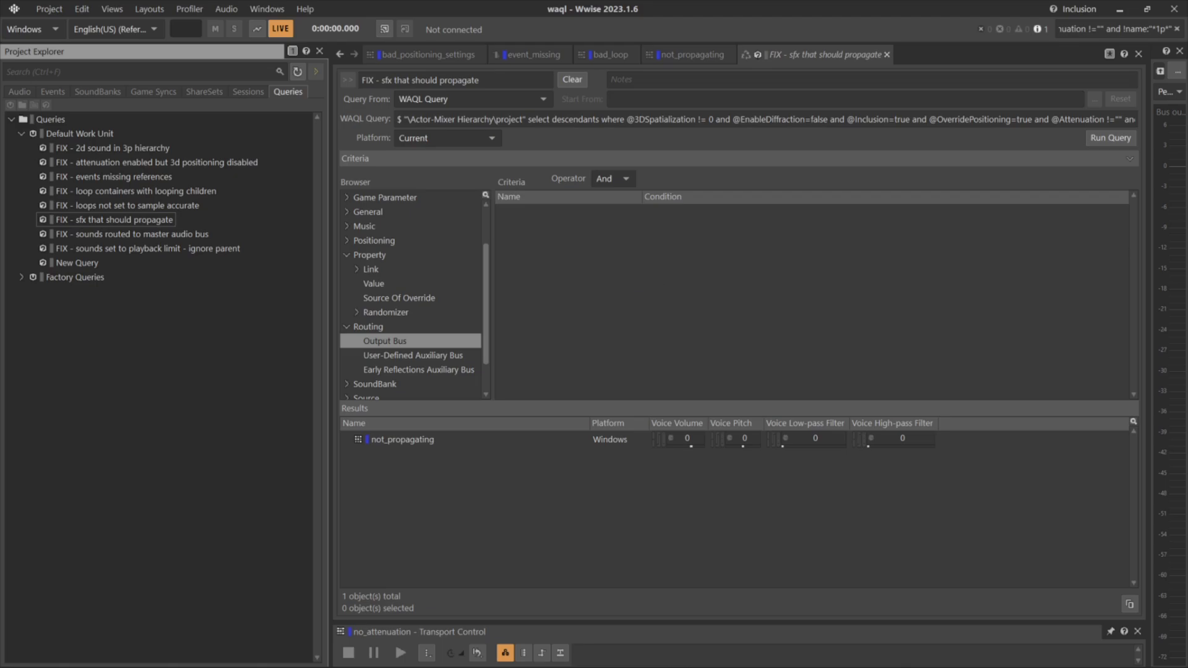
- Switch to the Audiokinetic documentation in the browser, close the page search and return to the start of the Wwise Objects Reference
key(alt+Tab)
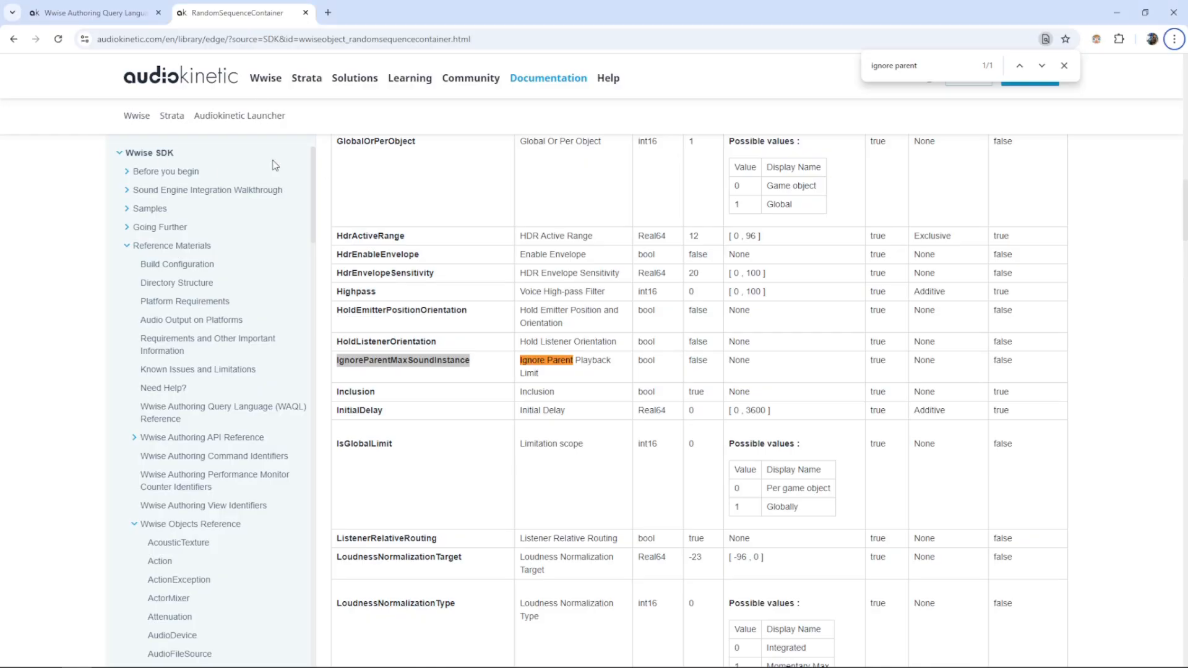
click(478, 209)
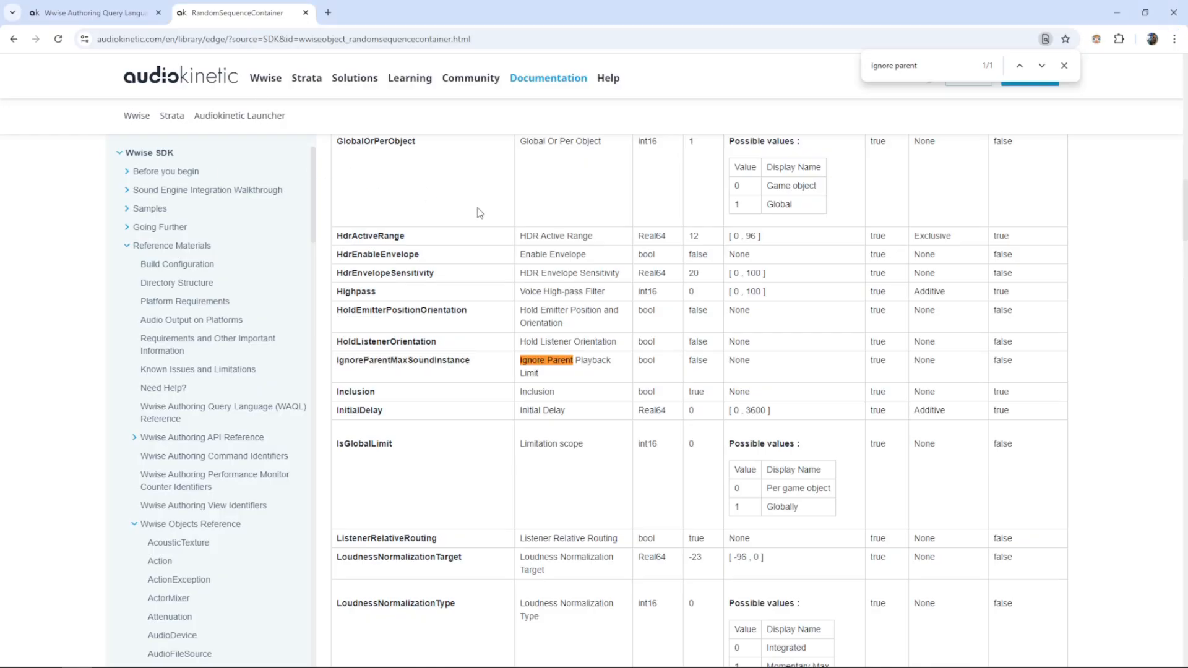
click(1063, 65)
scroll(472, 292, up, 15)
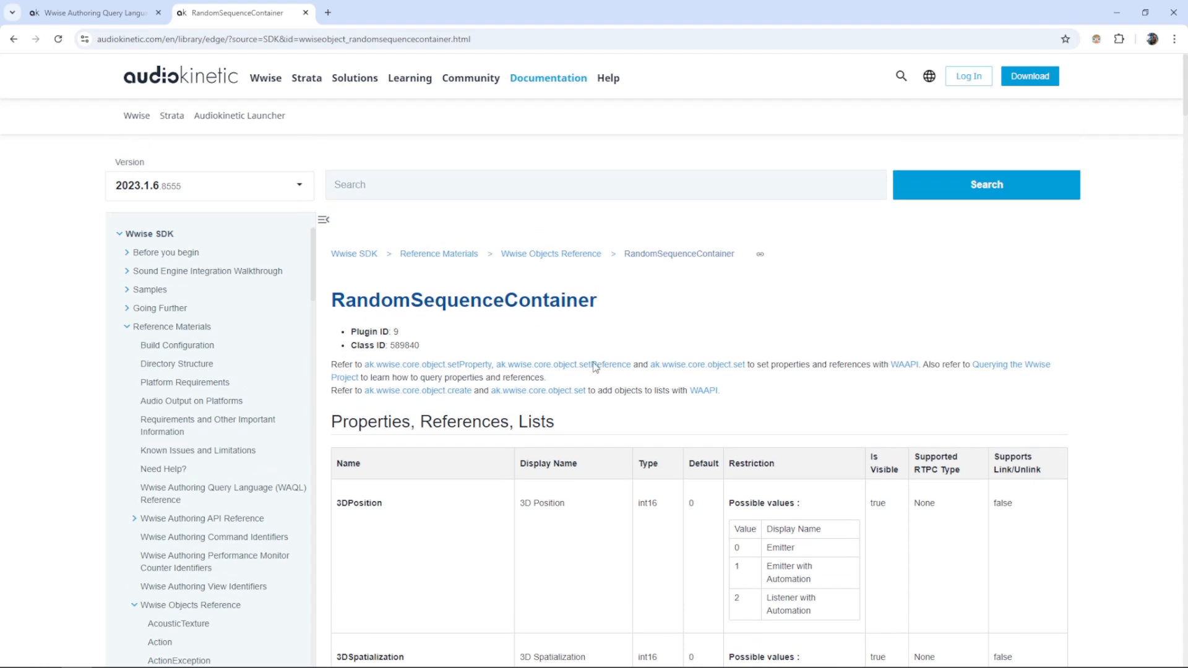
click(13, 39)
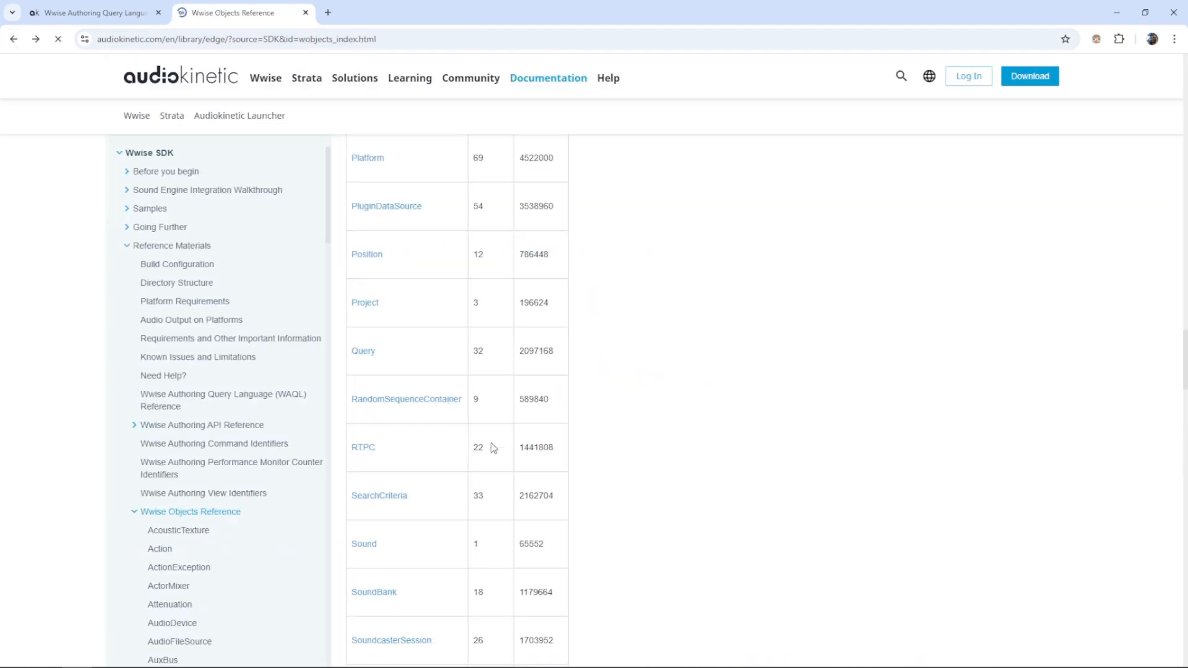
scroll(493, 447, up, 20)
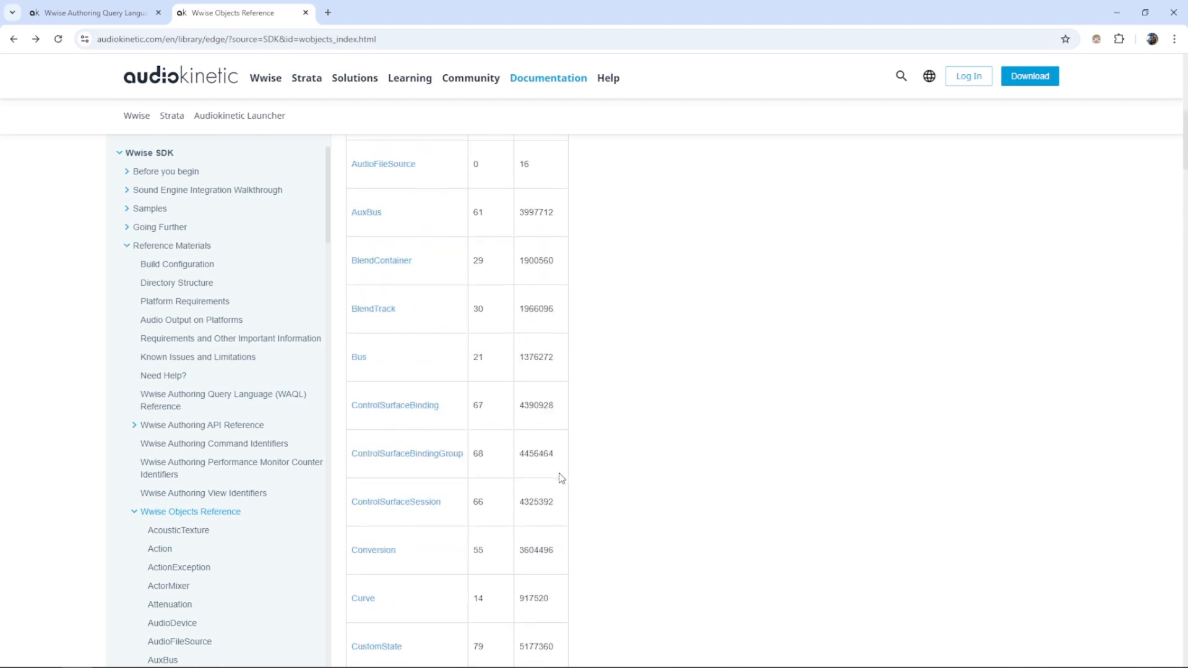
scroll(561, 478, up, 9)
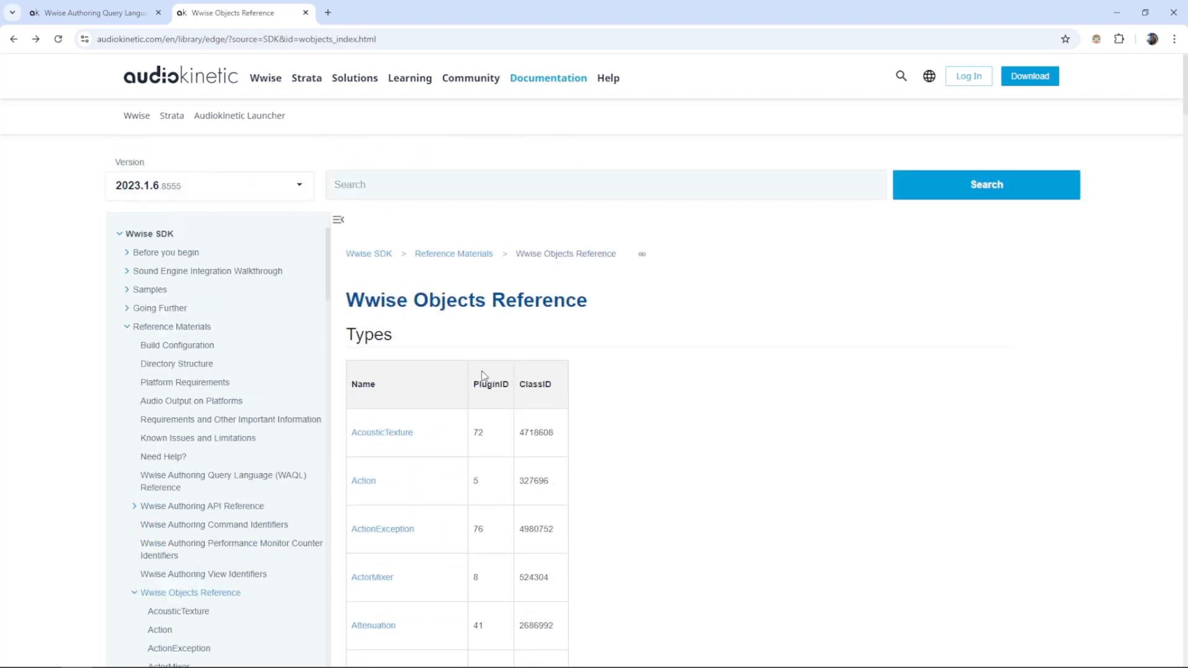
- Look through the object types in the Wwise Objects Reference and open RandomSequenceContainer to examine its property names and possible values
scroll(451, 456, down, 3)
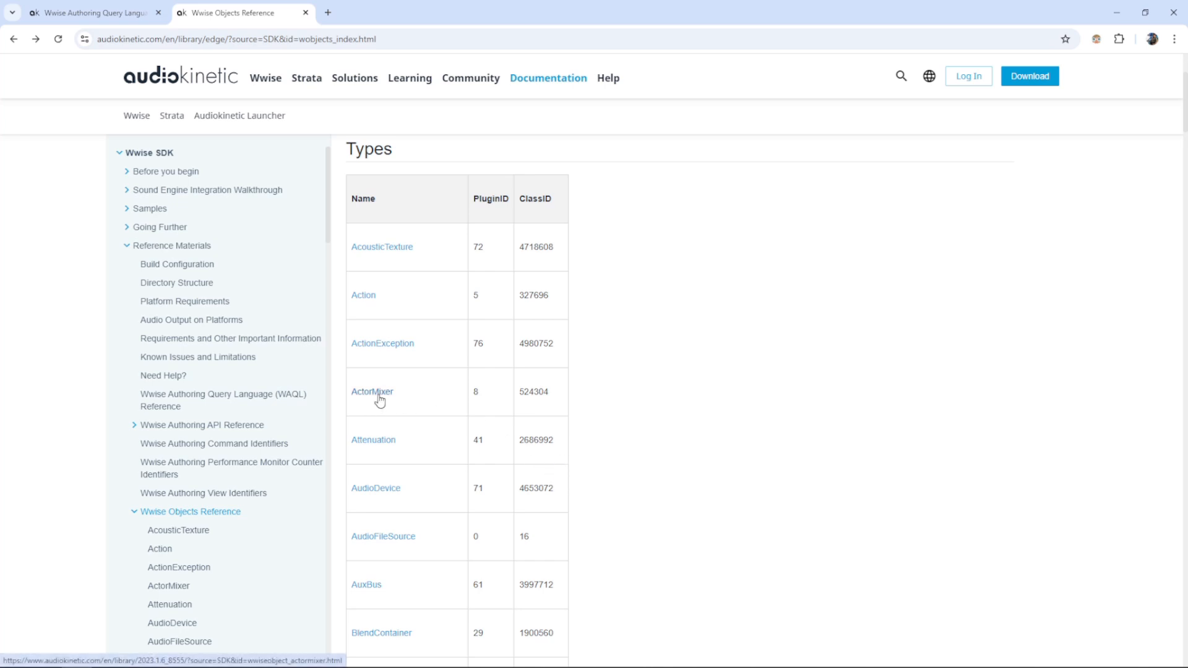
scroll(410, 419, down, 10)
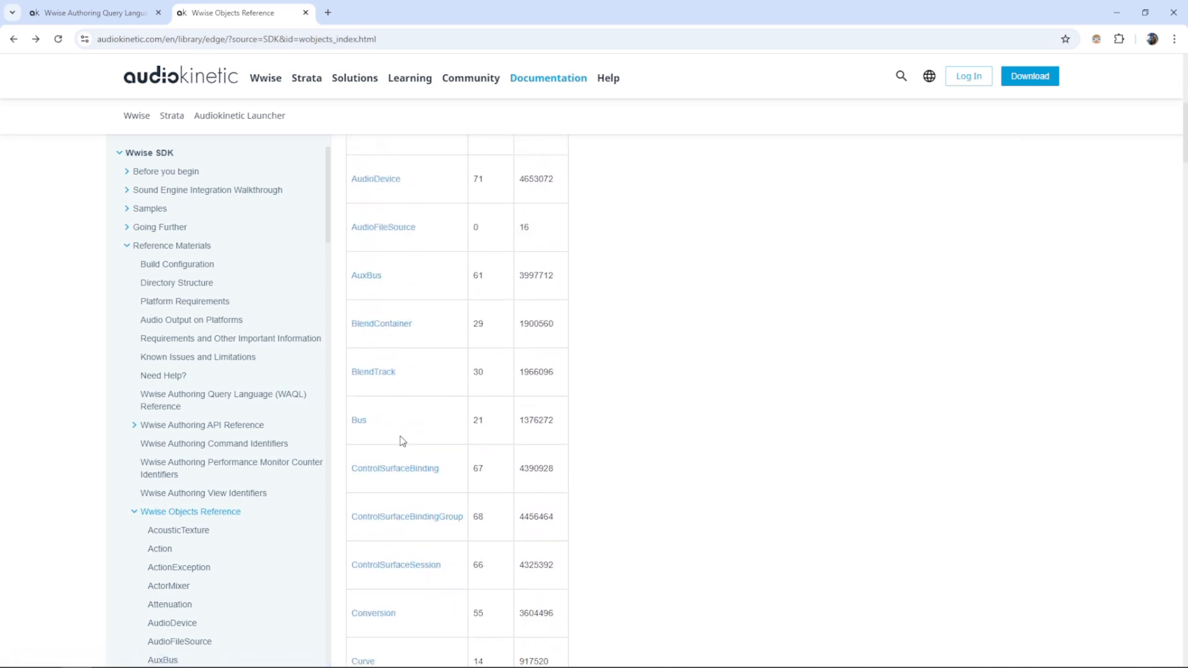
scroll(396, 544, up, 12)
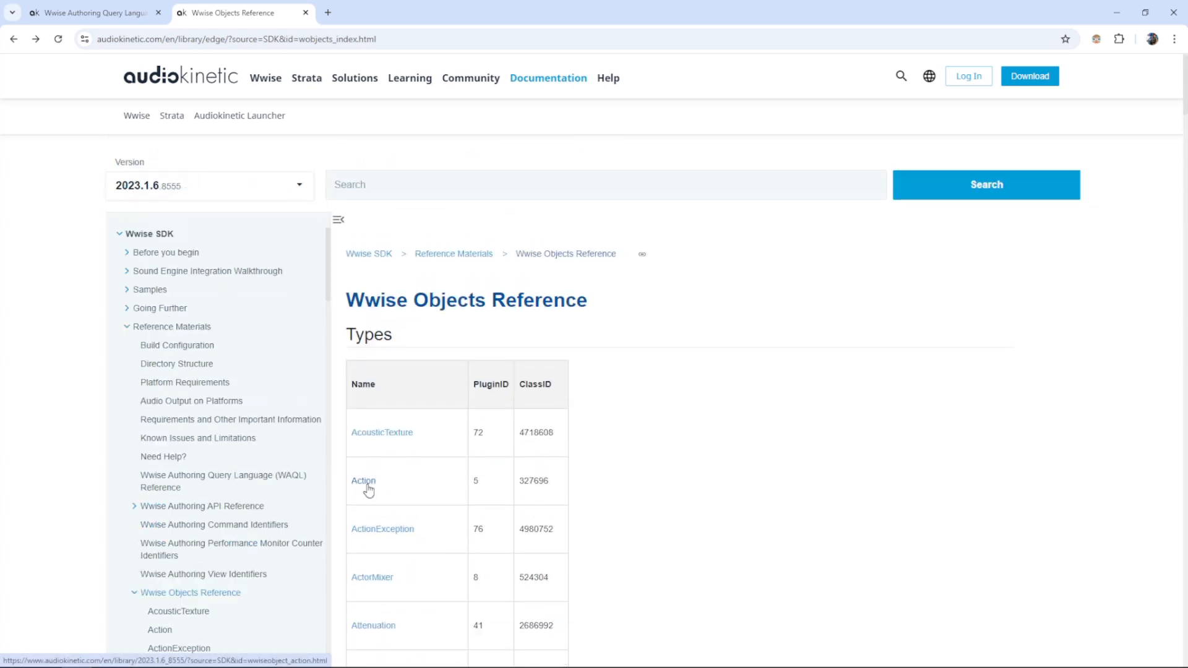
scroll(371, 495, down, 20)
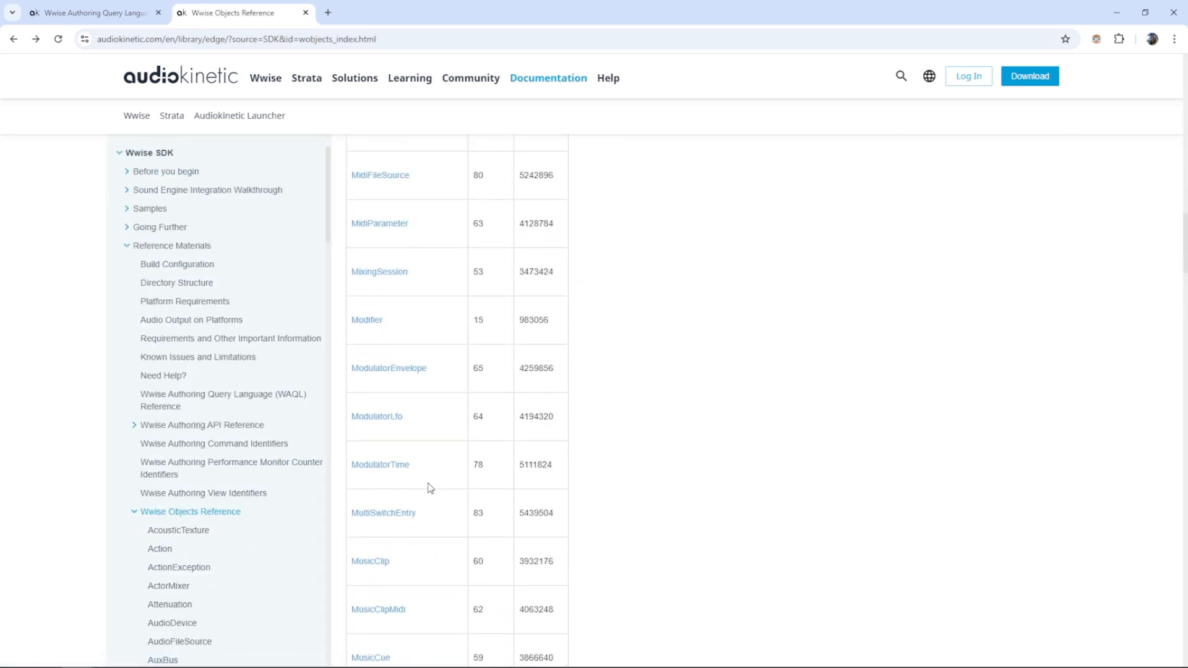
scroll(430, 488, down, 20)
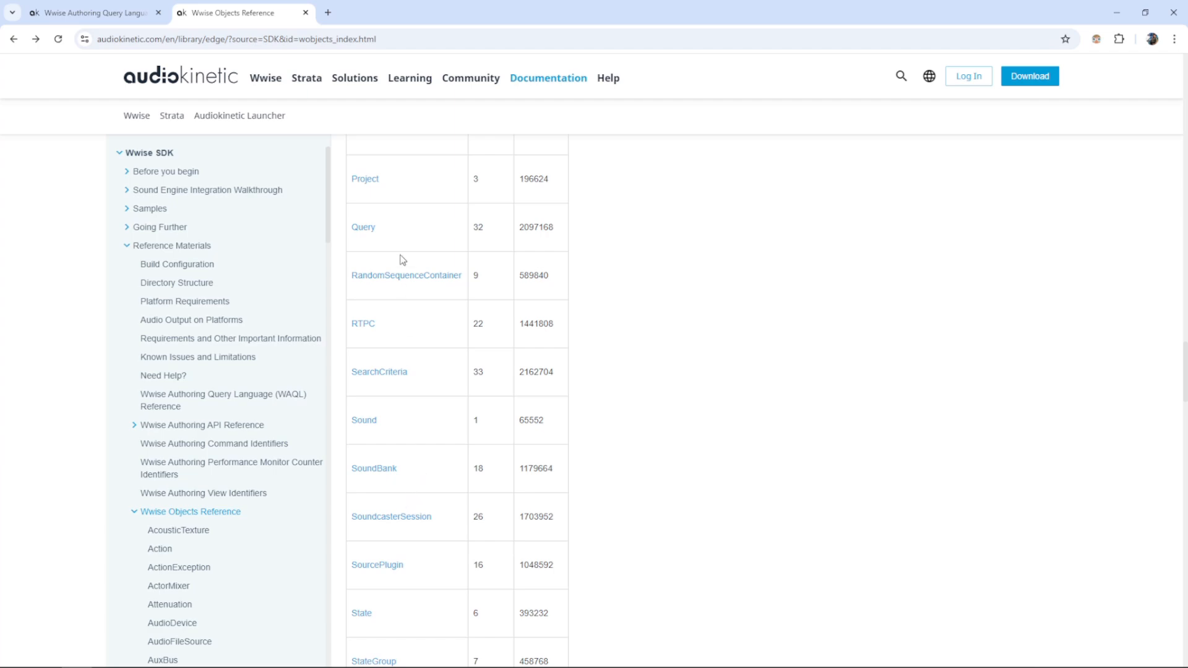
click(399, 277)
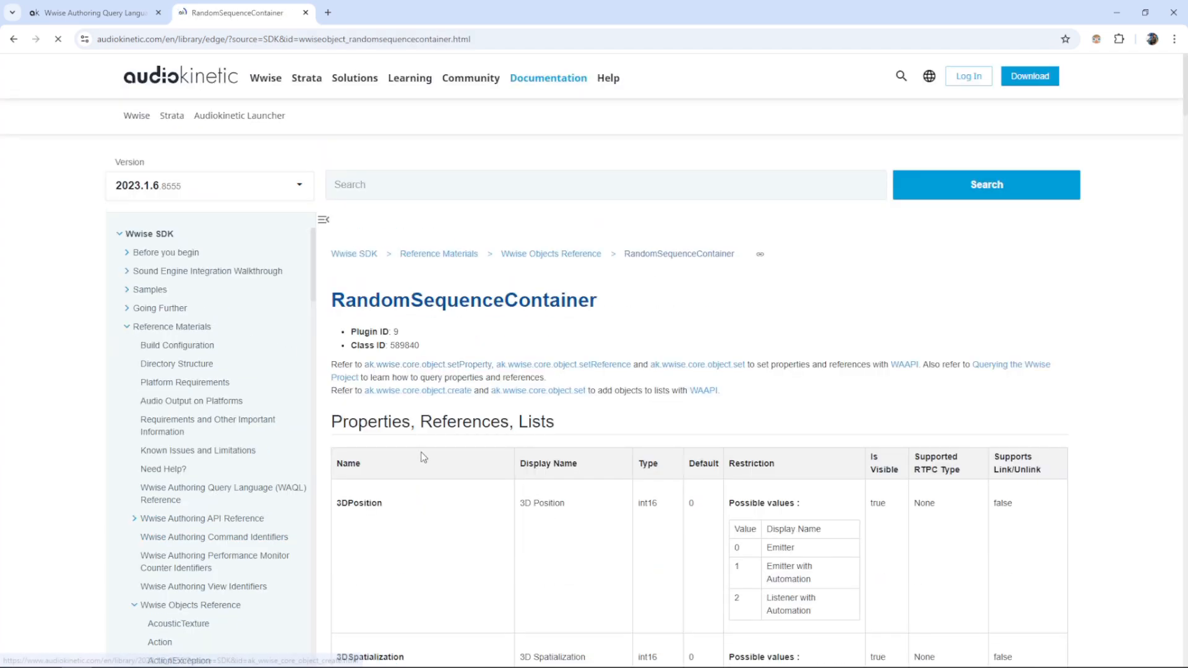
scroll(423, 457, down, 5)
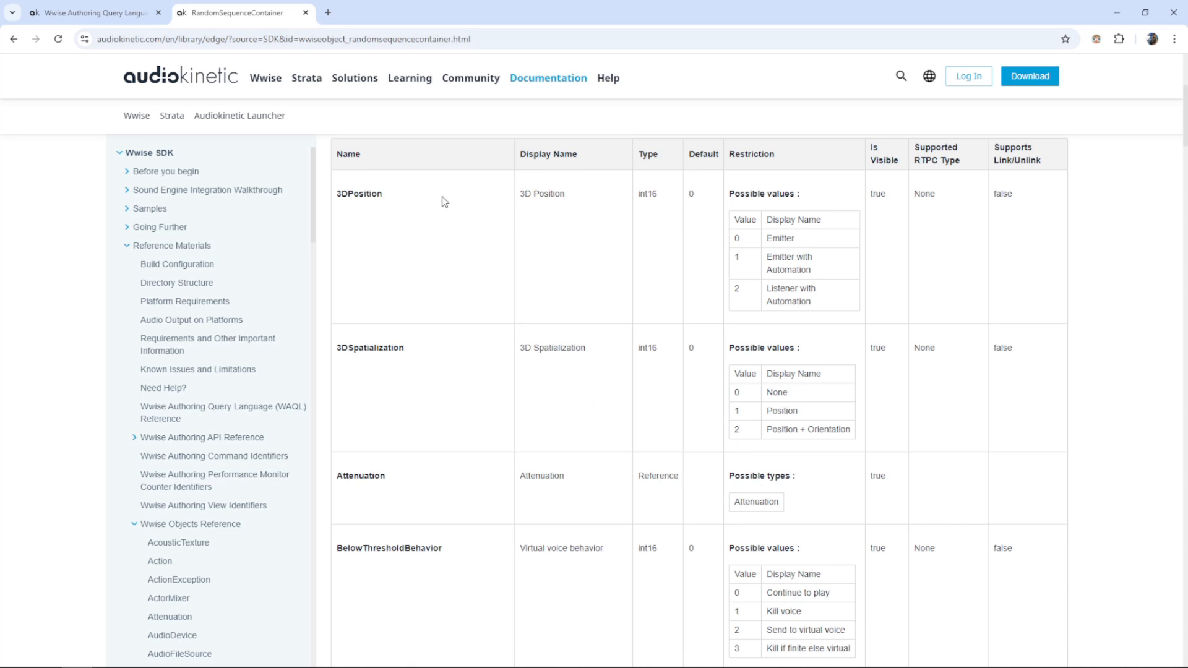
- Open the Wwise Authoring Query Language (WAQL) Reference page and review its Sources and Transforms tables with their example queries
click(86, 14)
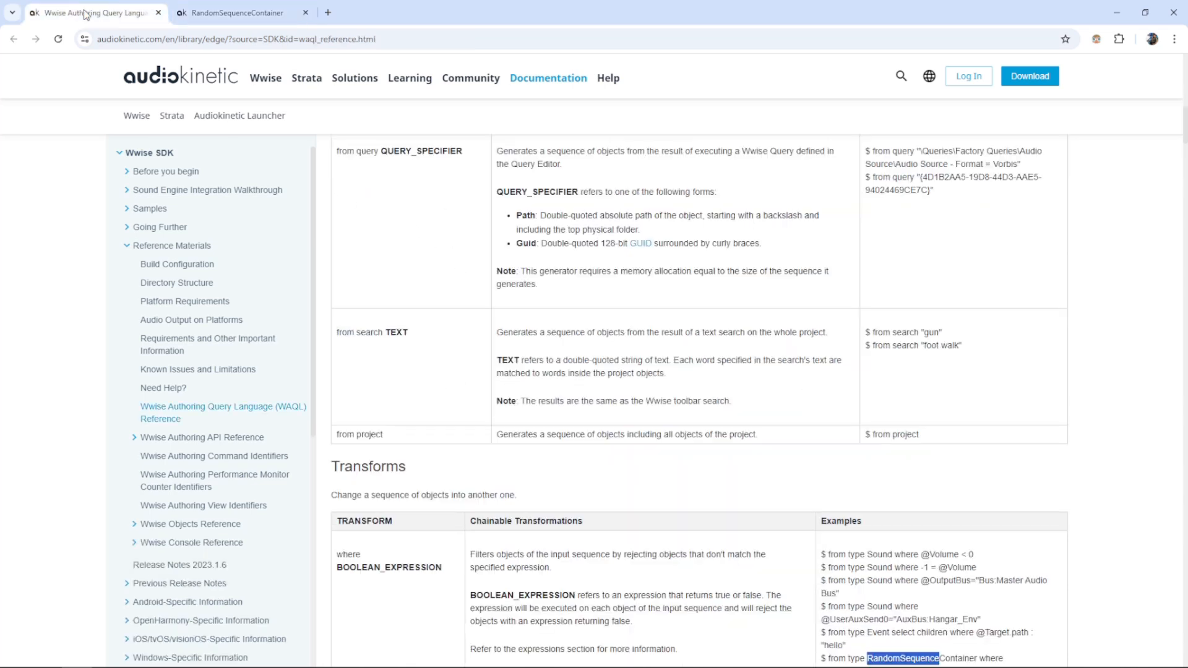
scroll(240, 461, up, 1)
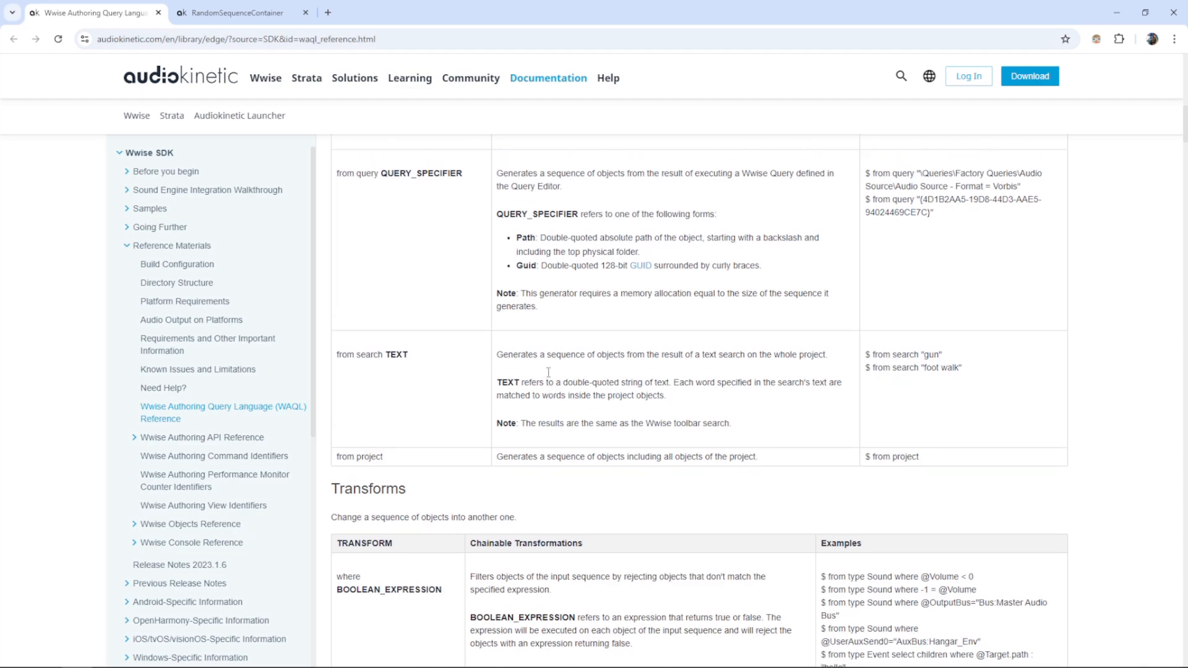
scroll(671, 409, up, 15)
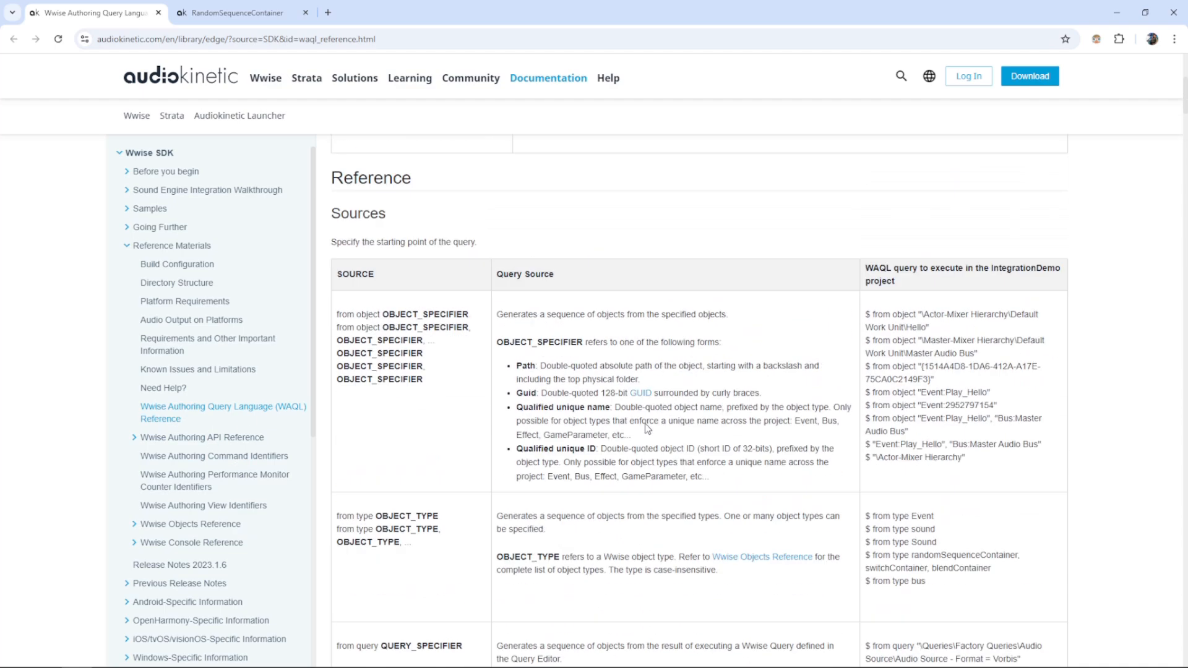
scroll(425, 418, down, 20)
scroll(426, 418, up, 7)
scroll(426, 421, down, 4)
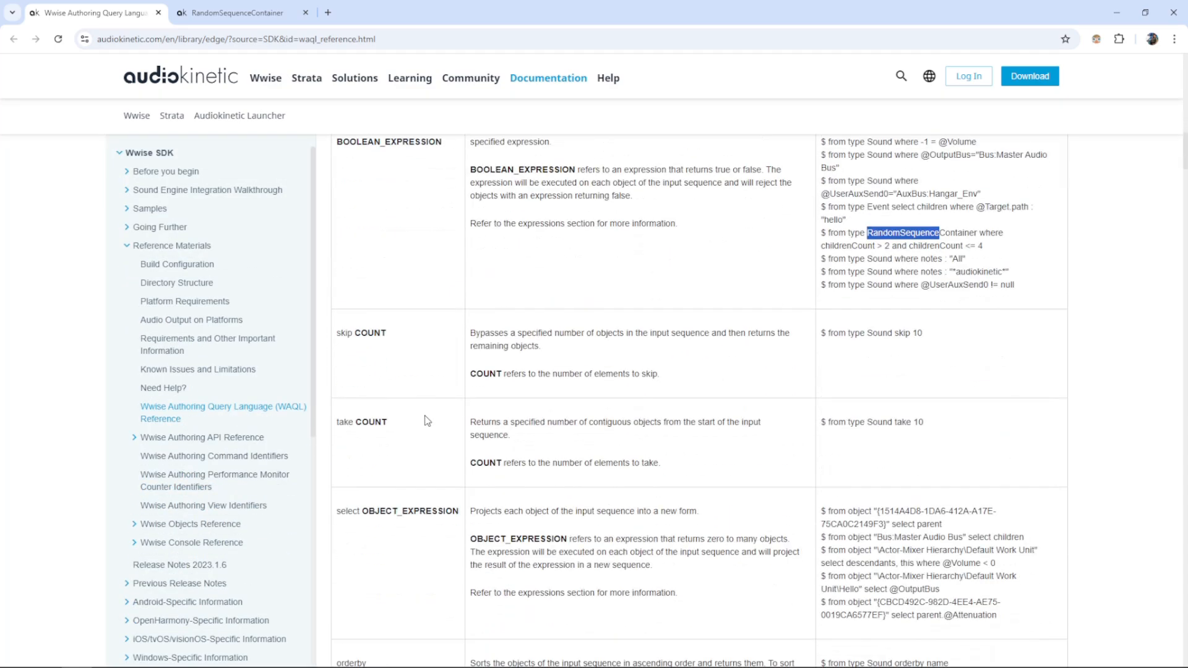
scroll(426, 421, down, 9)
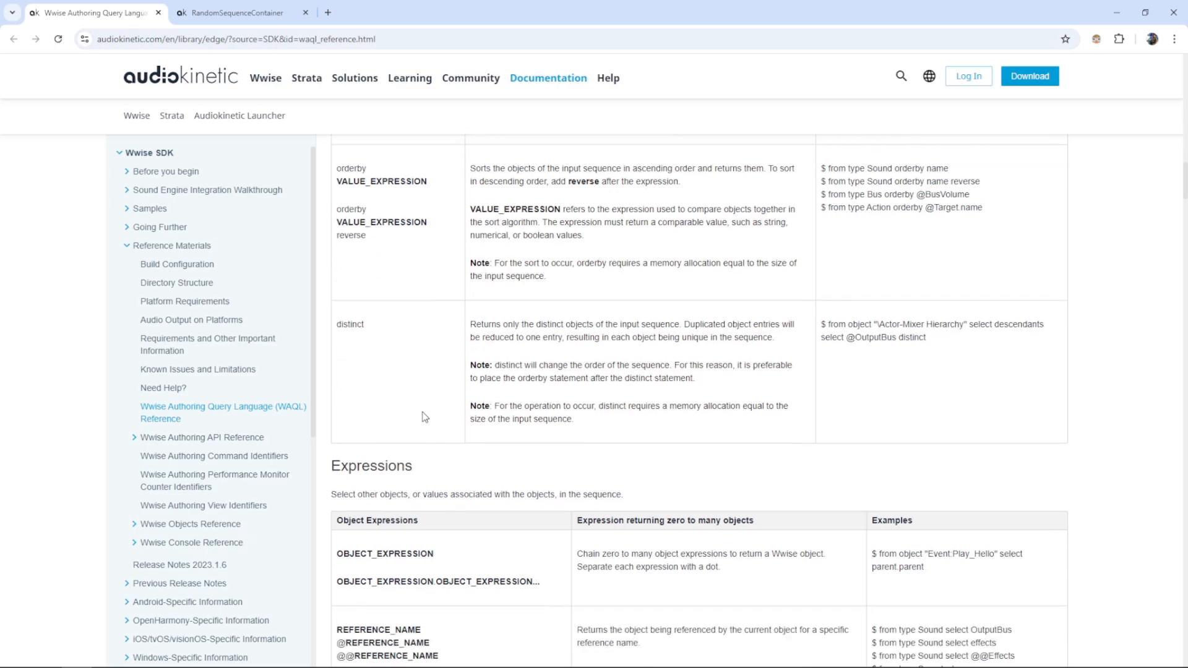
- Examine the object expressions and built-in accessors with their example queries in the Expressions section of the WAQL reference
scroll(421, 420, down, 20)
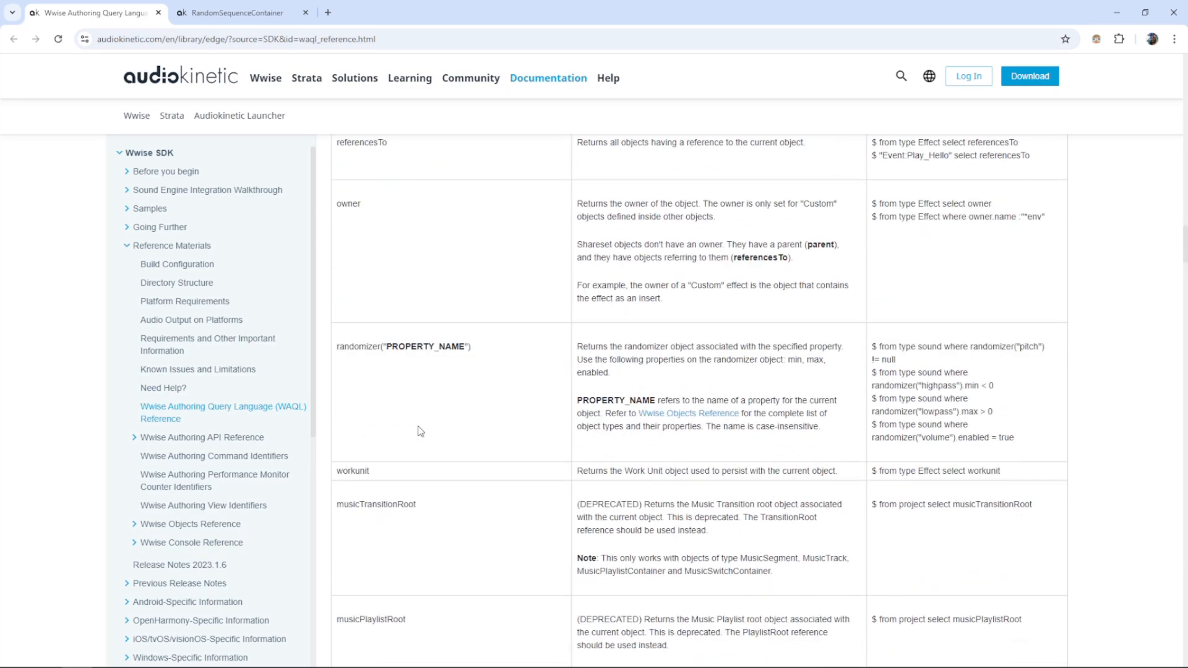
scroll(420, 431, down, 20)
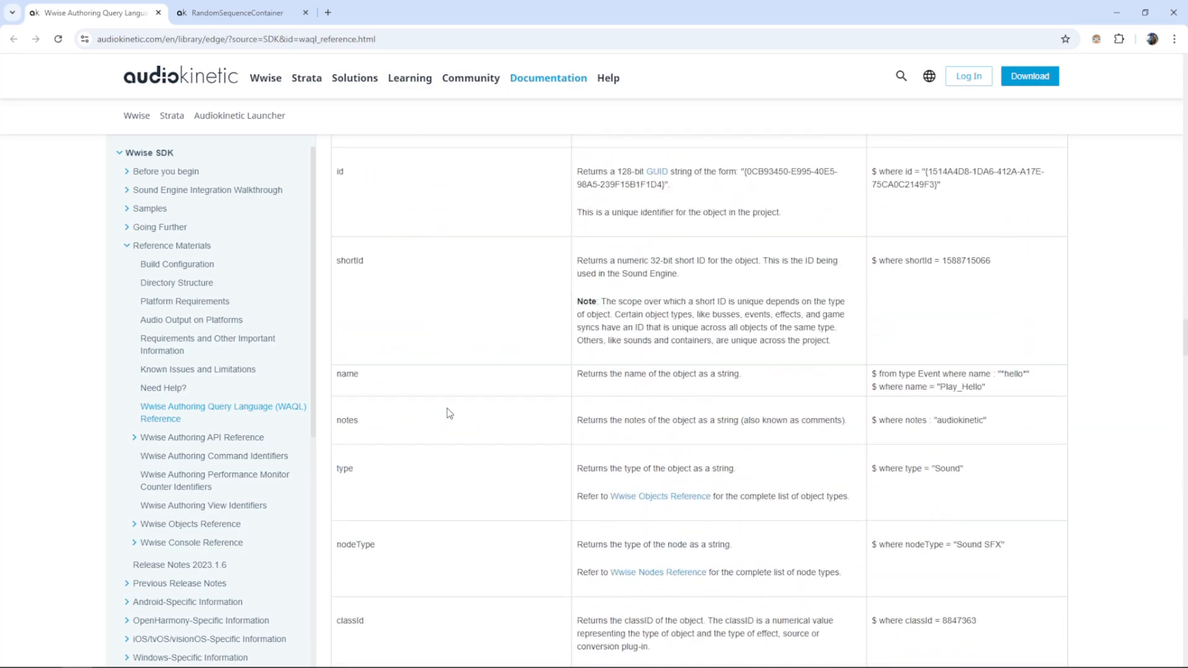
scroll(417, 408, down, 20)
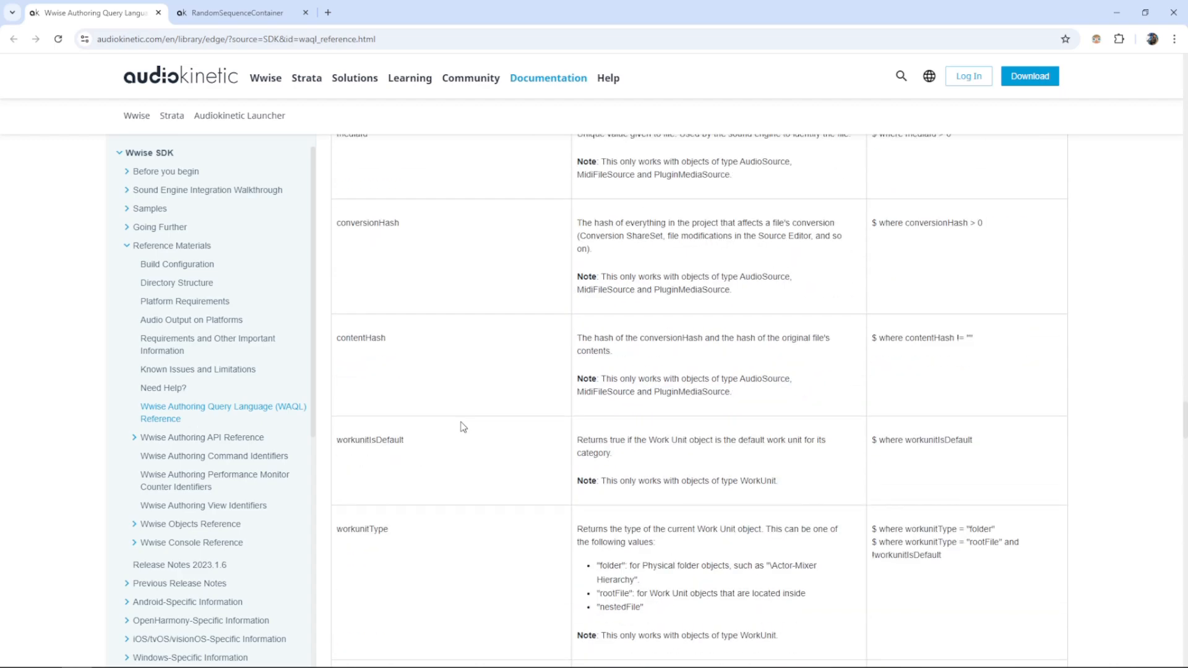
scroll(461, 426, down, 12)
scroll(581, 523, up, 13)
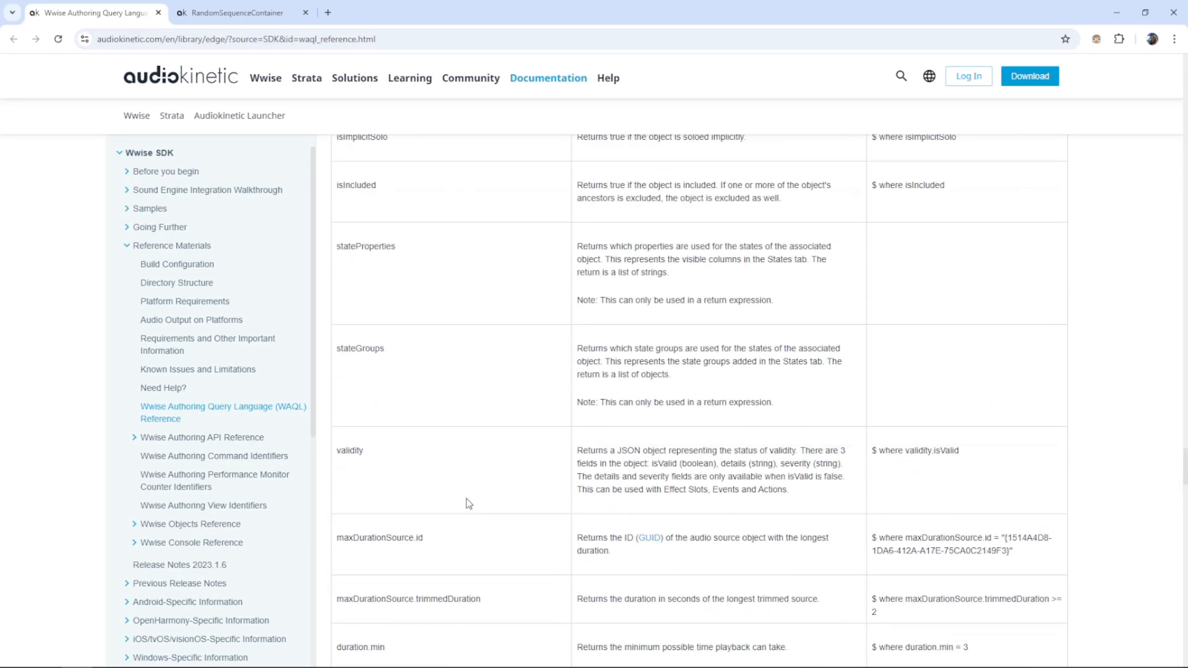
scroll(516, 468, up, 15)
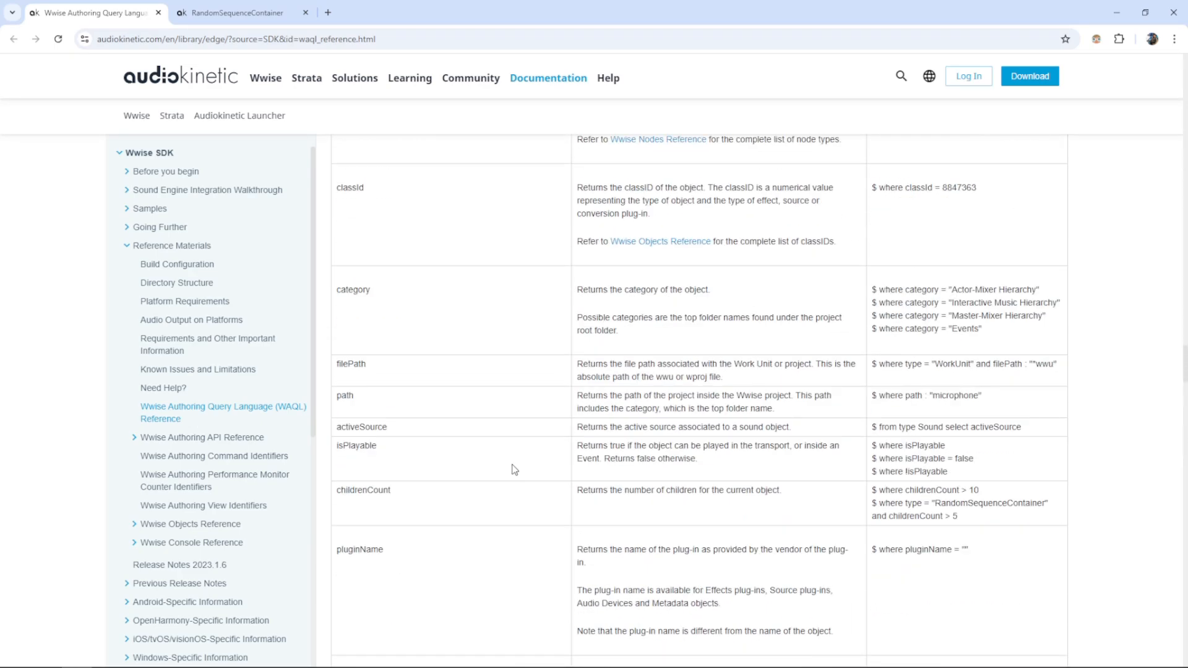
scroll(518, 462, up, 18)
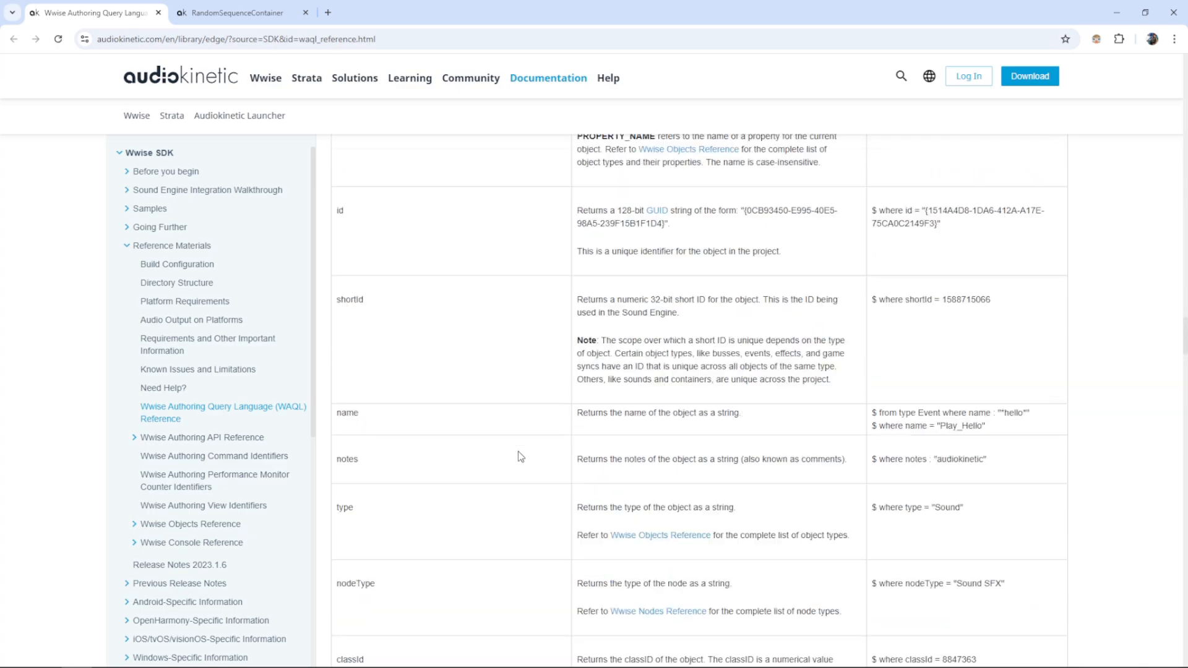
scroll(520, 457, up, 20)
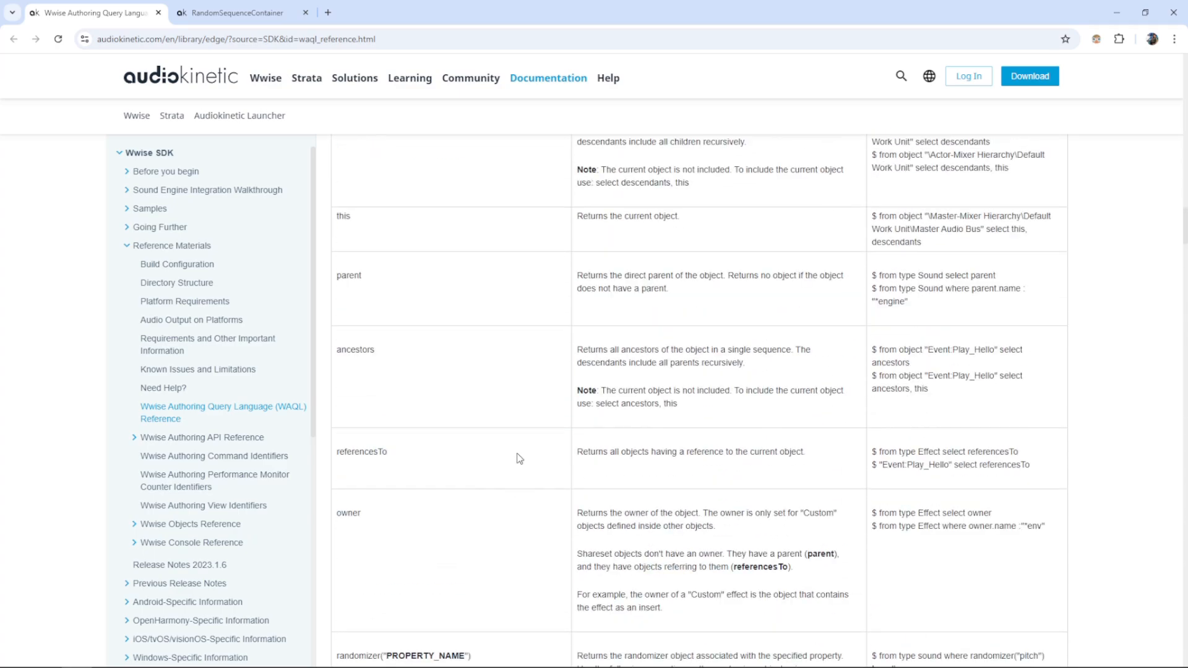
scroll(520, 458, up, 6)
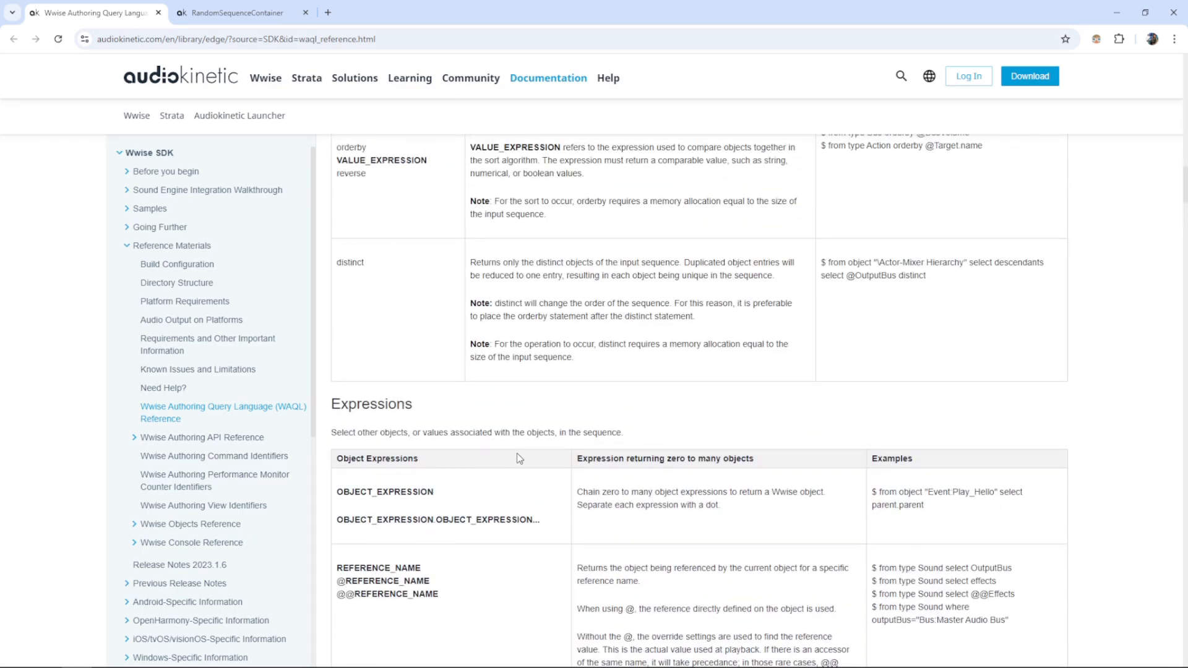